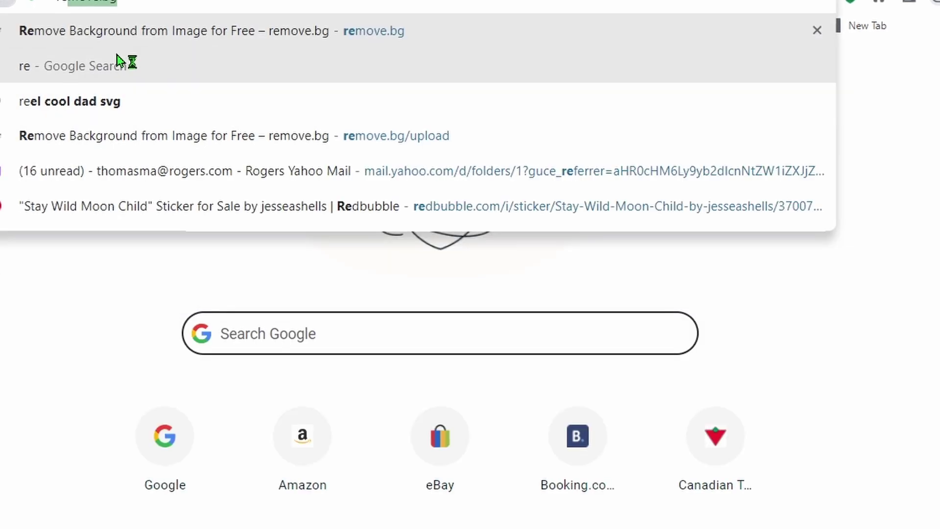
Remove the background from the 'colour vase 8.5 high' photo in remove.bg
key(Return)
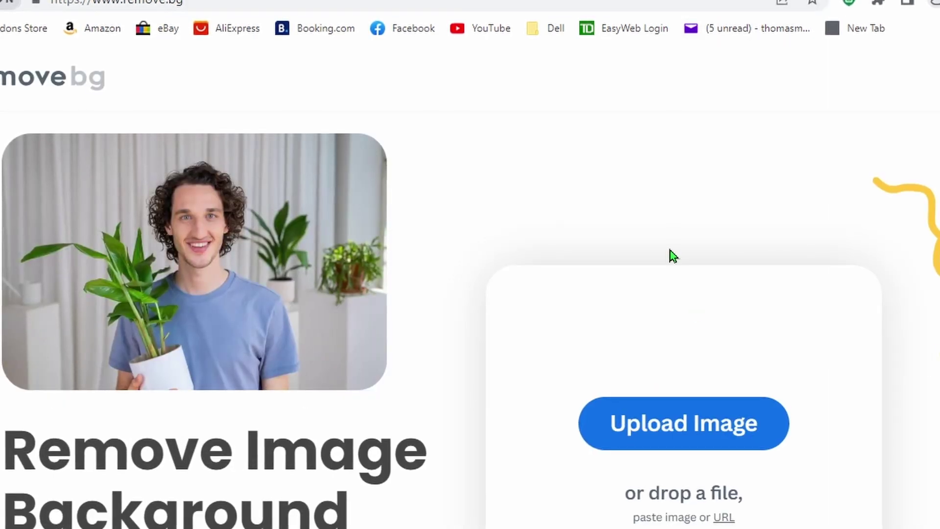
click(669, 421)
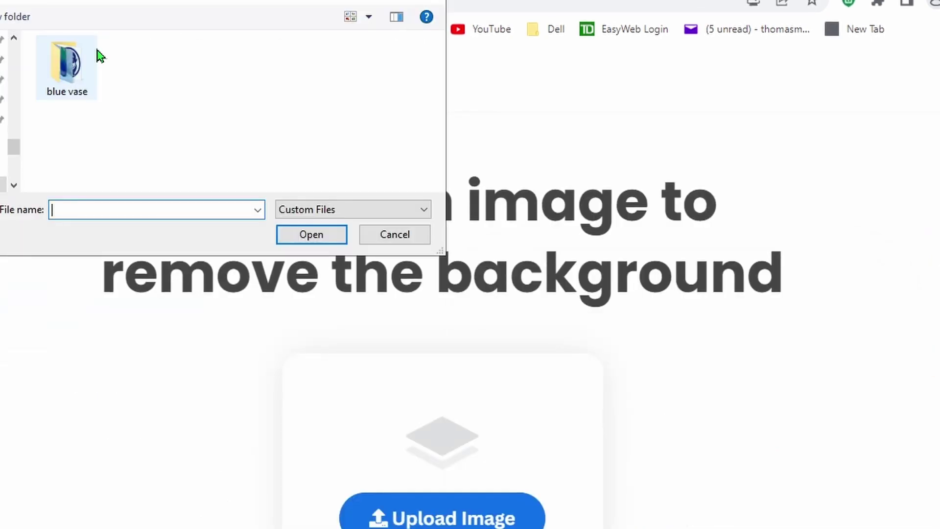
double_click(75, 72)
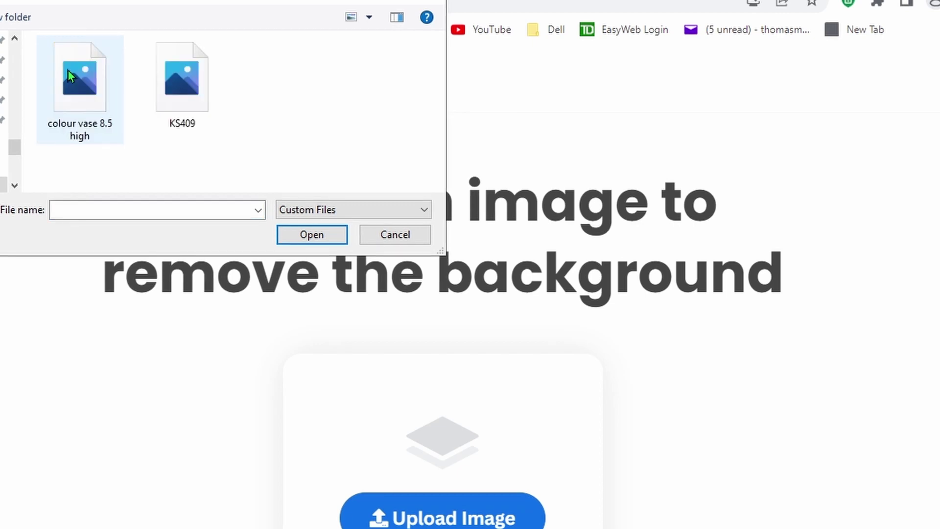
double_click(80, 84)
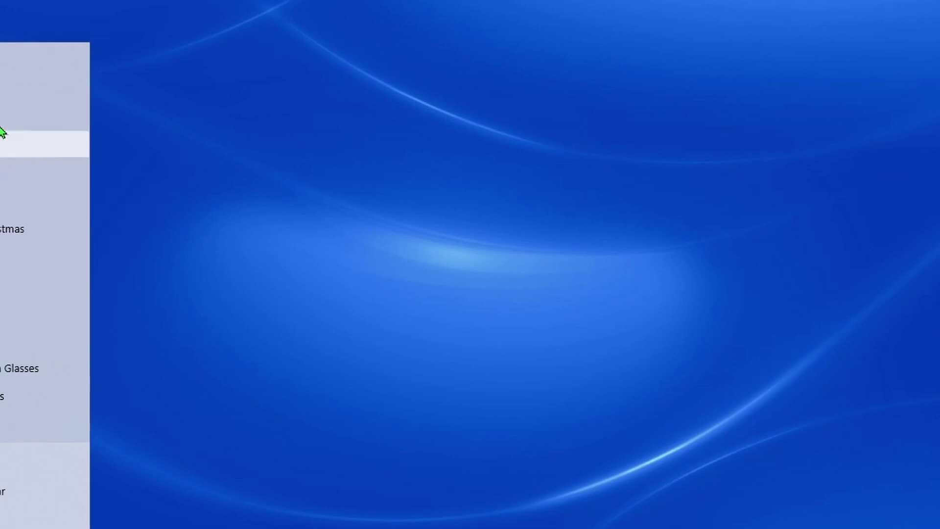
Move the colour_vase_8.5_high-removebg-preview PNG from Downloads onto the desktop
click(2, 122)
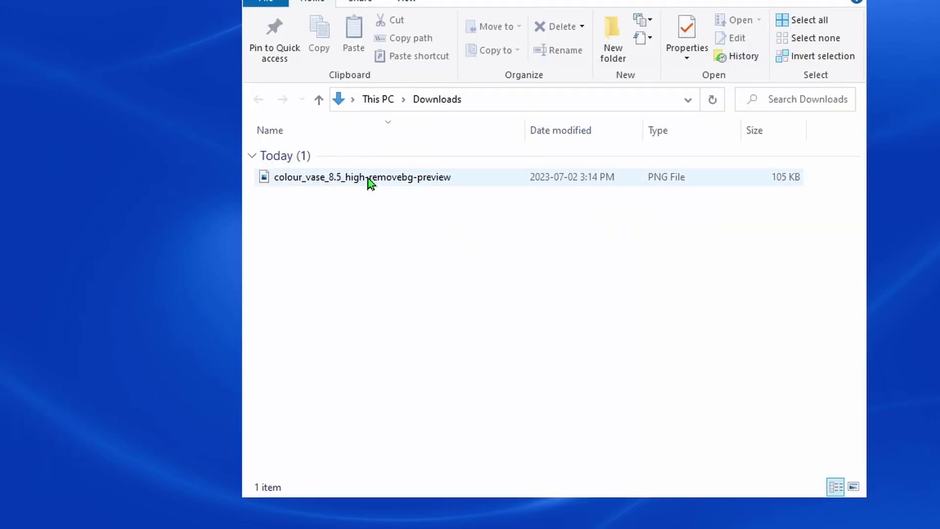
drag(368, 179, 78, 132)
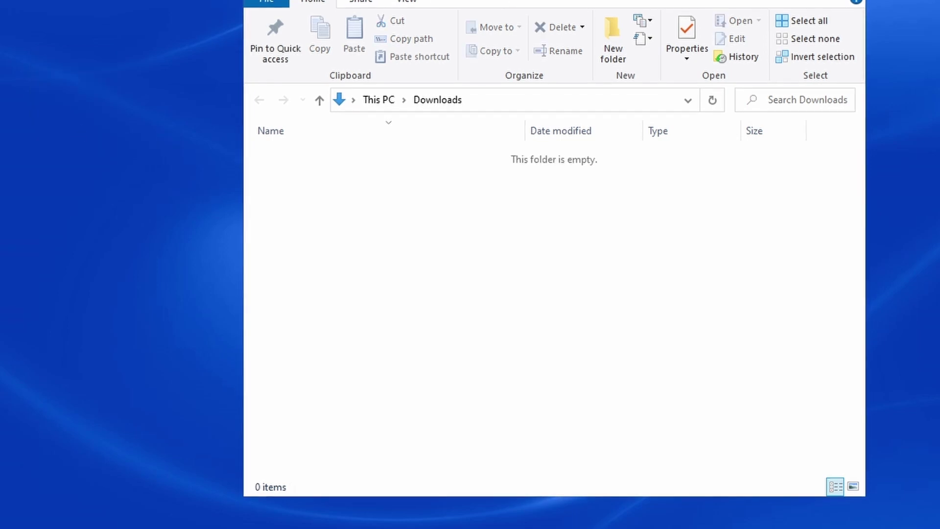
key(alt+F4)
Start a Cricut image upload using the background-removed vase file
mouse_move(55, 528)
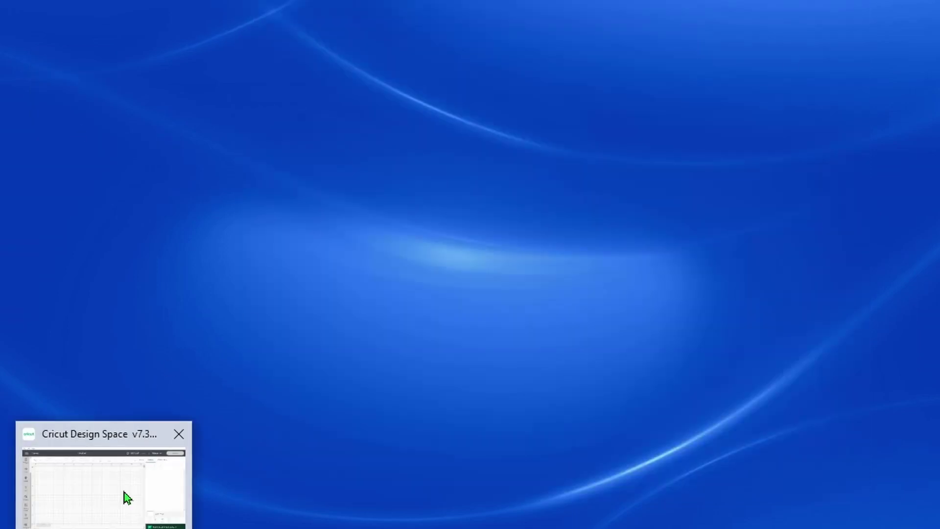
click(124, 494)
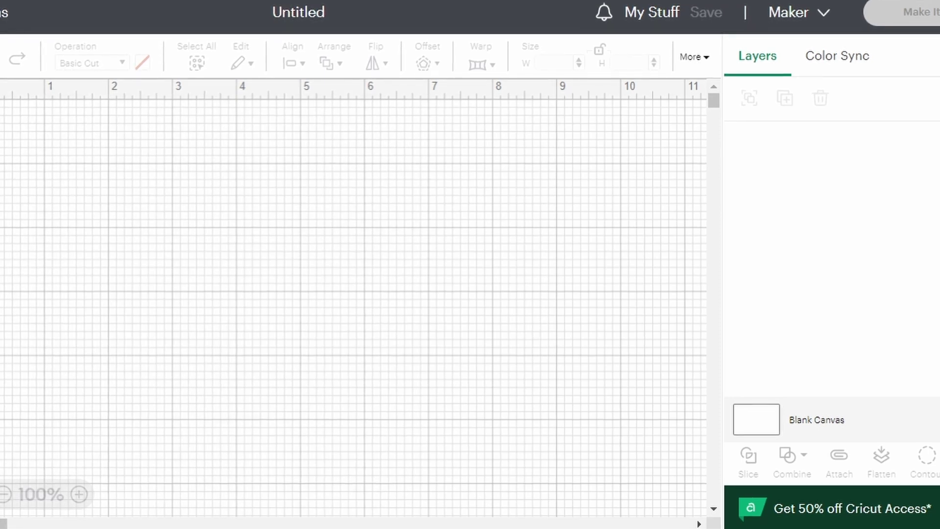
click(1, 387)
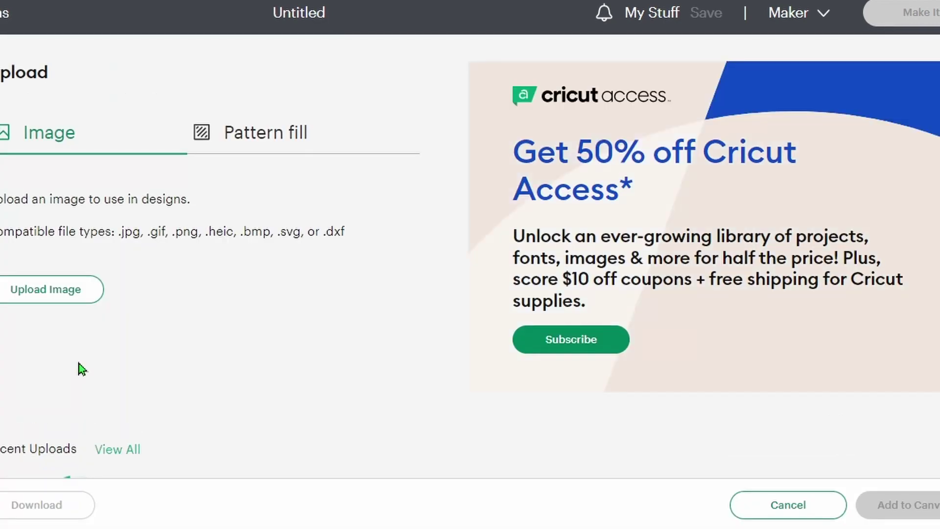
click(47, 296)
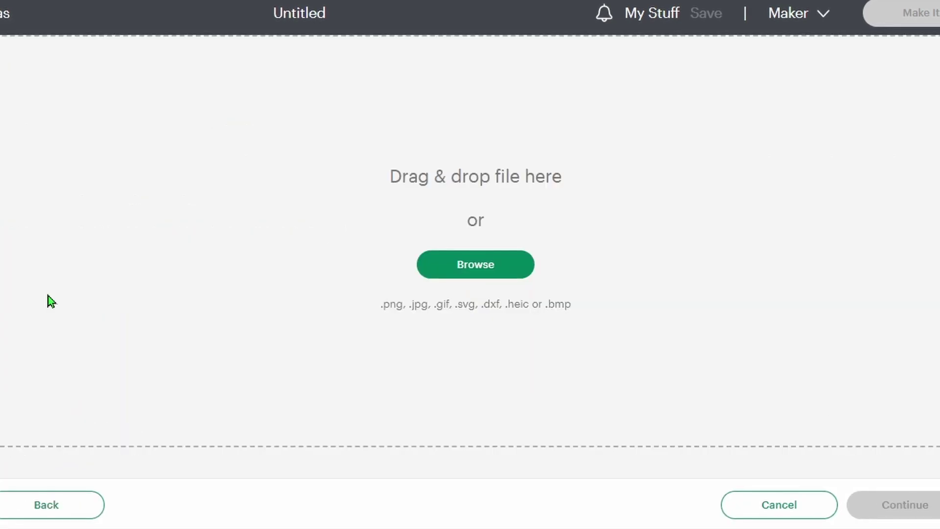
click(460, 263)
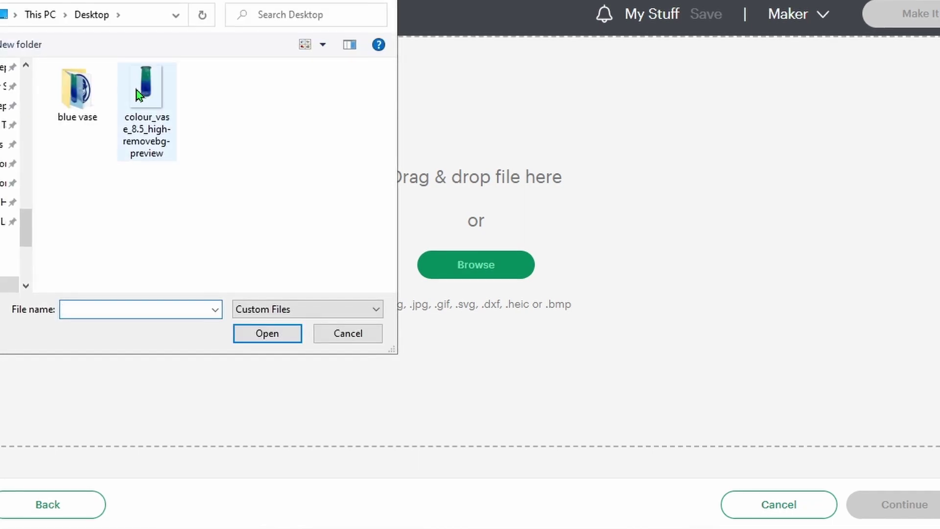
double_click(148, 92)
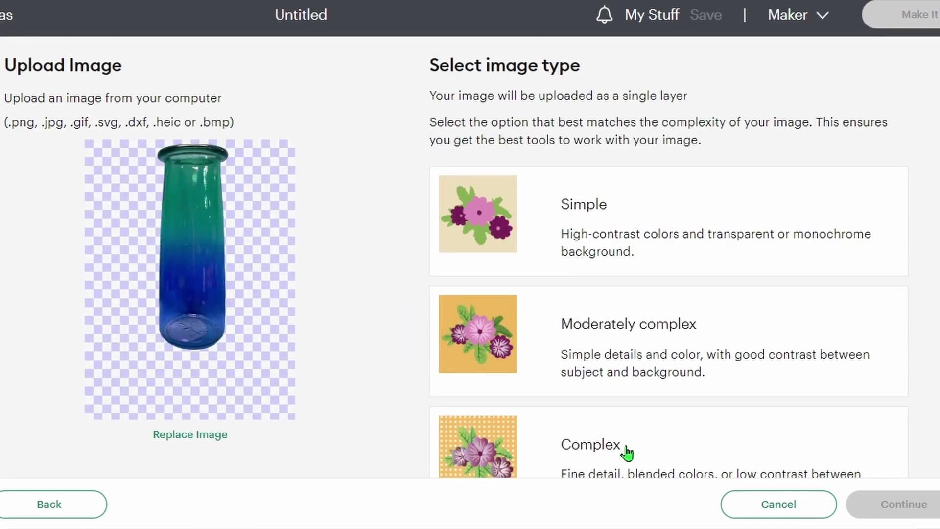
Mark the vase image Complex, keep its background, and choose Print Then Cut
click(615, 455)
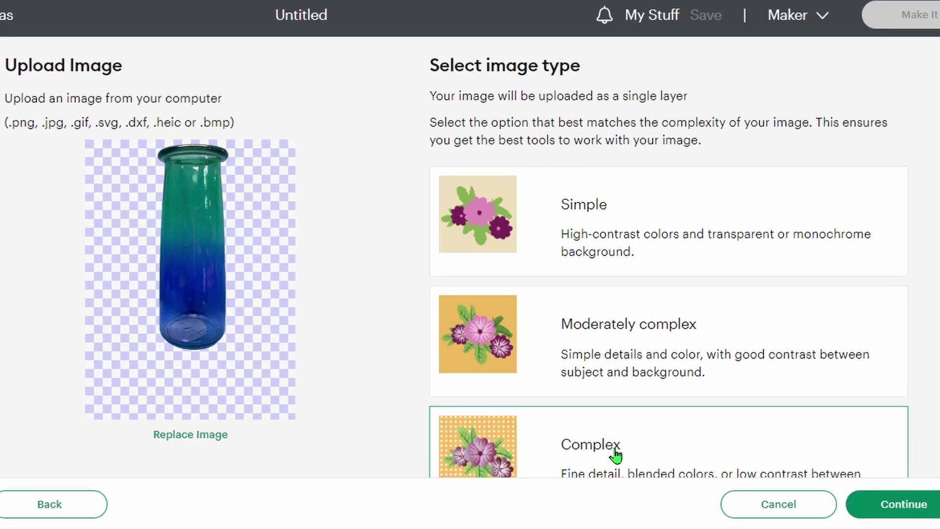
click(904, 509)
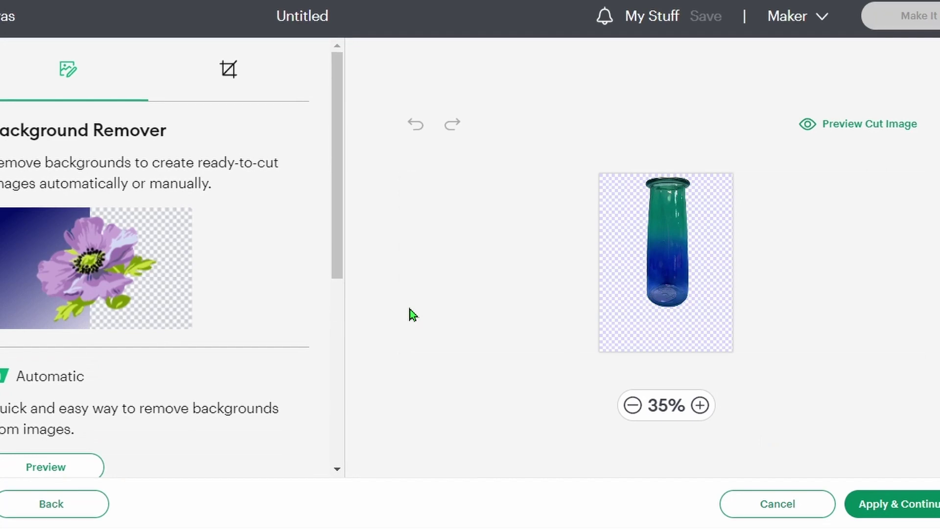
click(877, 503)
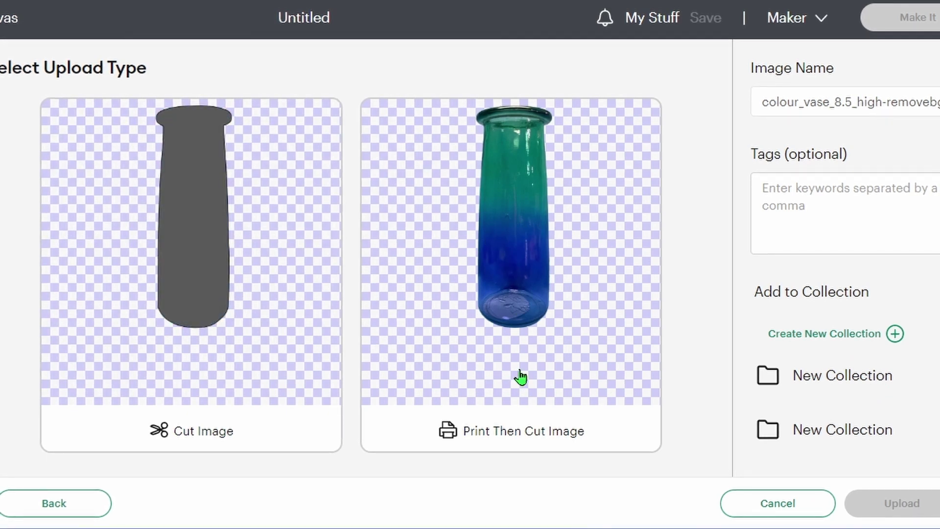
click(598, 371)
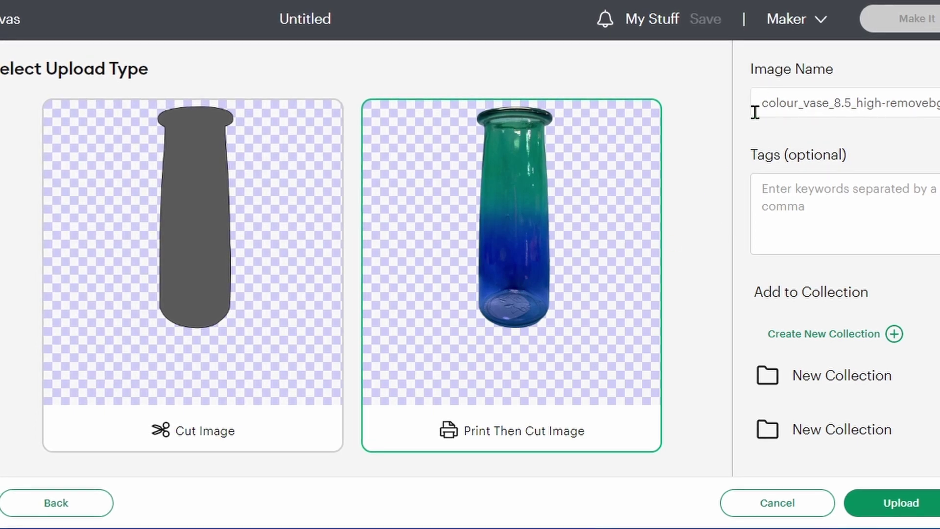
Tag the vase with its file name, upload it, and select it in Recent Uploads
drag(759, 103, 939, 103)
key(ctrl+c)
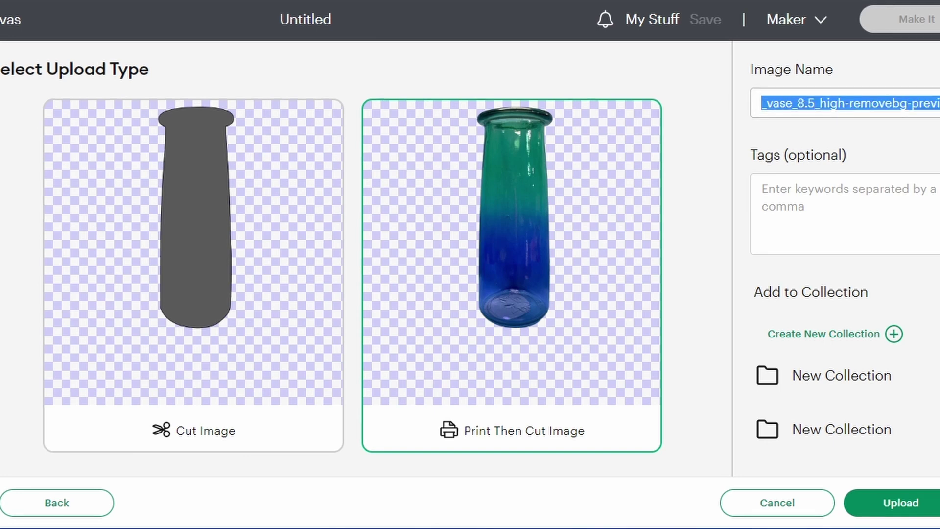
click(823, 197)
key(ctrl+v)
click(888, 501)
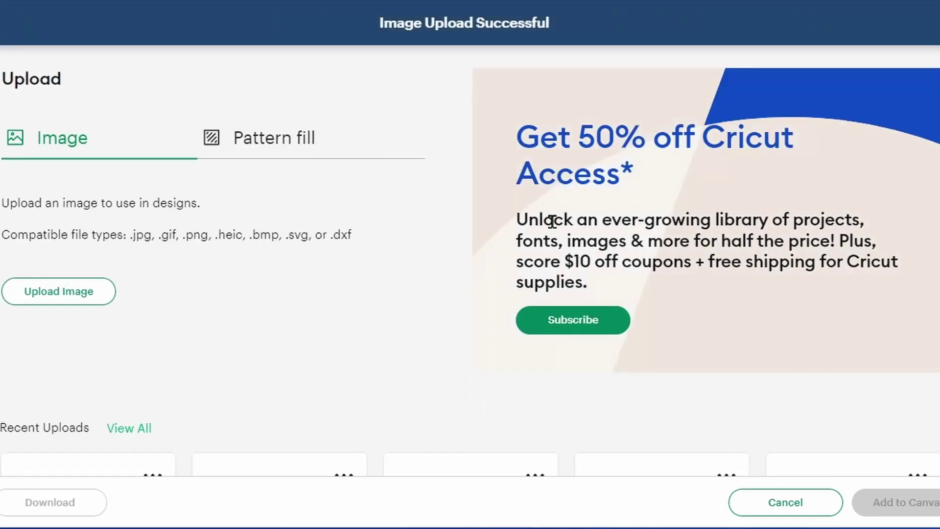
scroll(248, 254, down, 3)
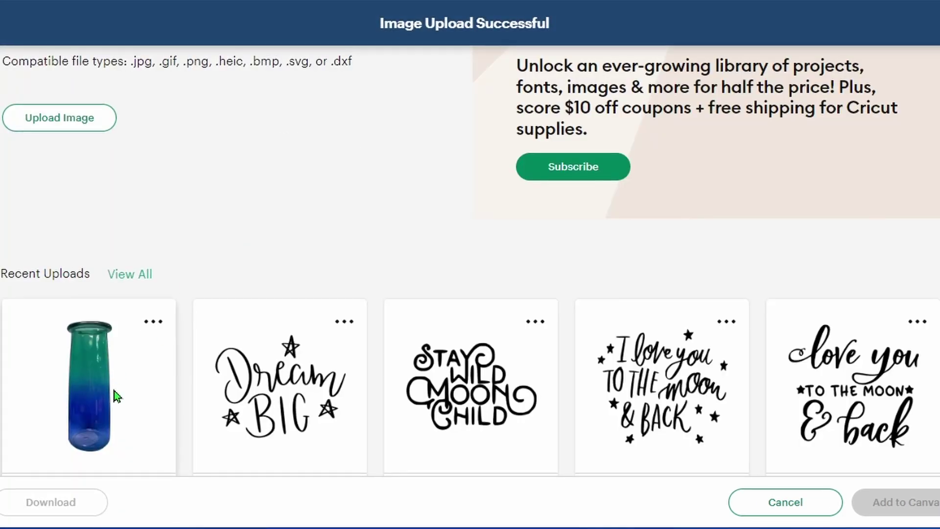
click(93, 383)
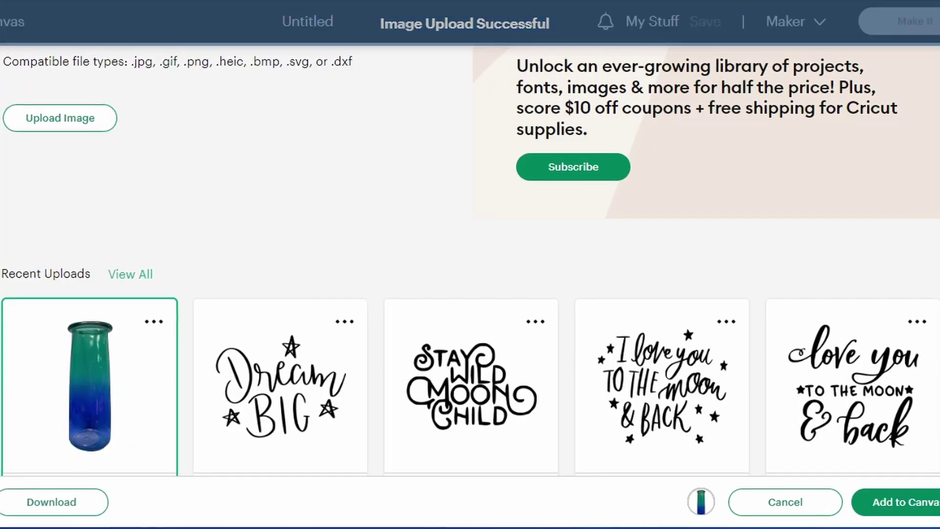
Place the vase on the canvas at 8.5 in tall, centred on the mat at 50% zoom
click(929, 500)
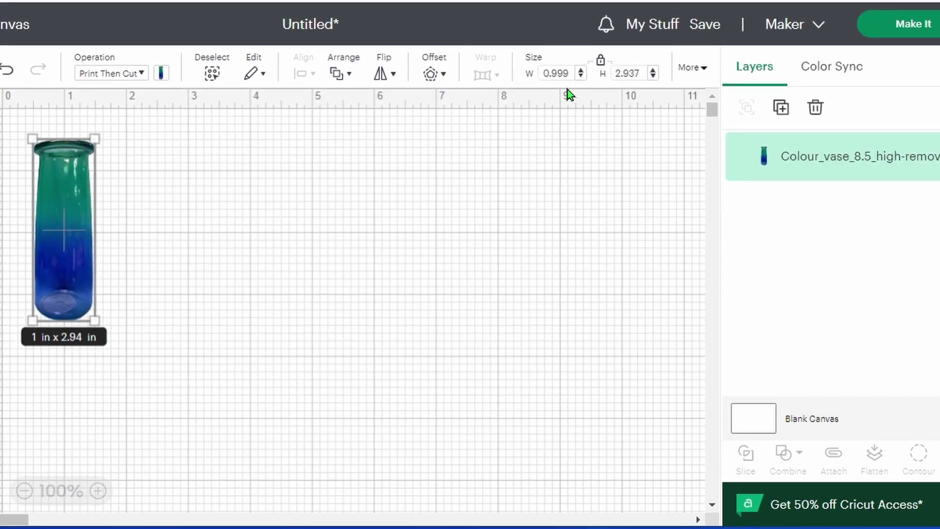
double_click(643, 75)
text(8.5)
key(Return)
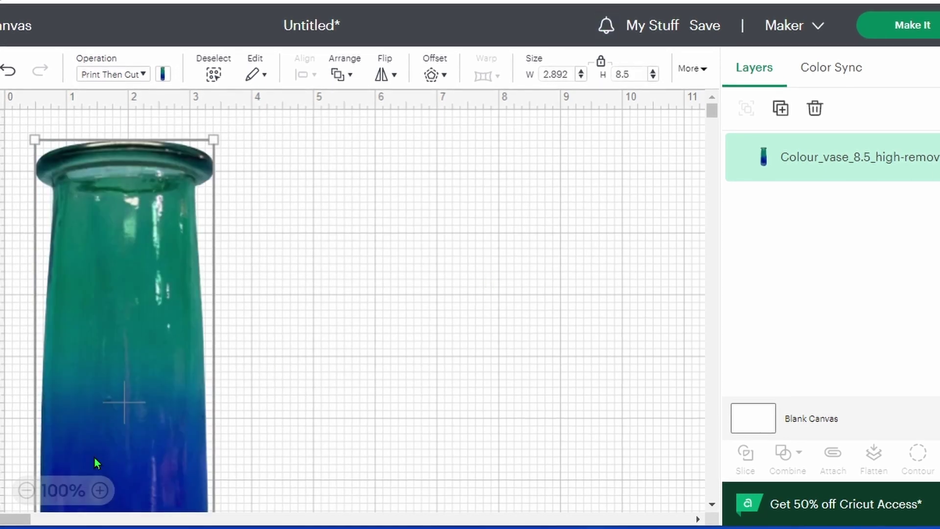
click(28, 489)
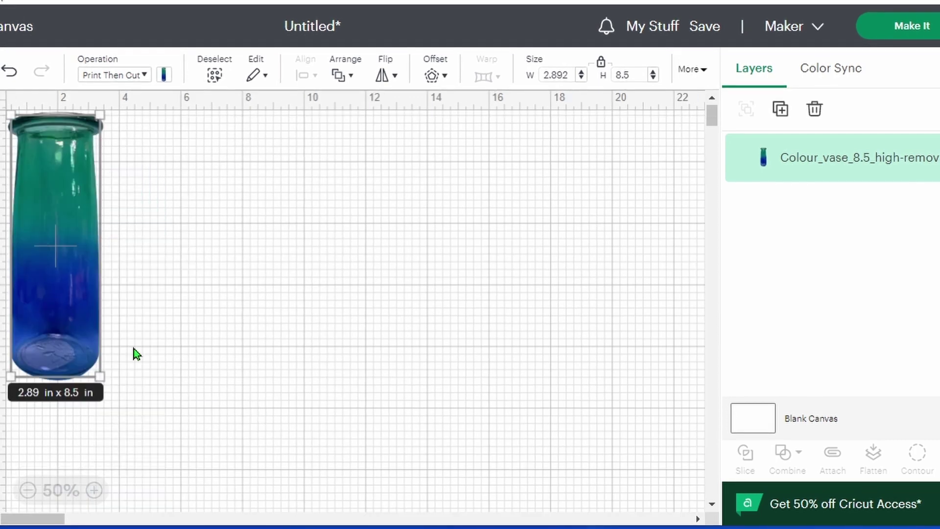
drag(70, 291, 562, 278)
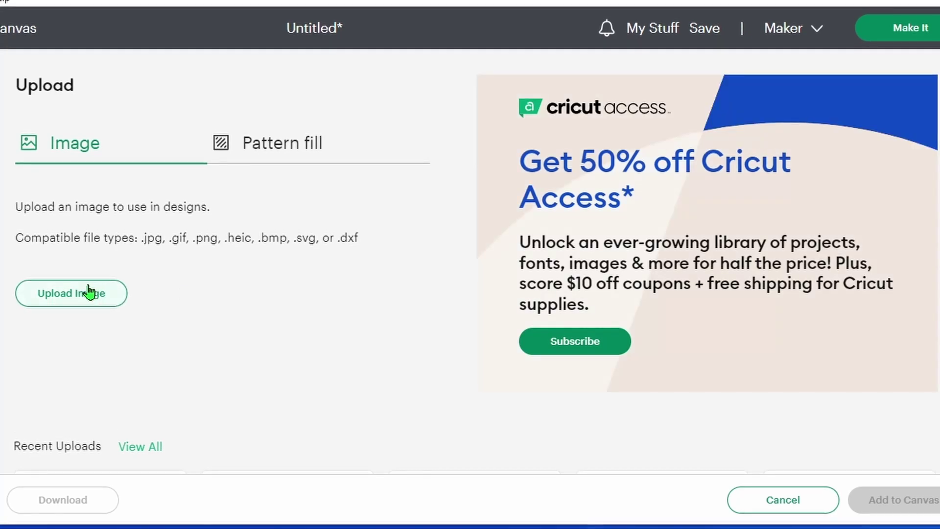
Upload the KS409 dolphin logo from the blue vase folder as a Complex image
click(89, 292)
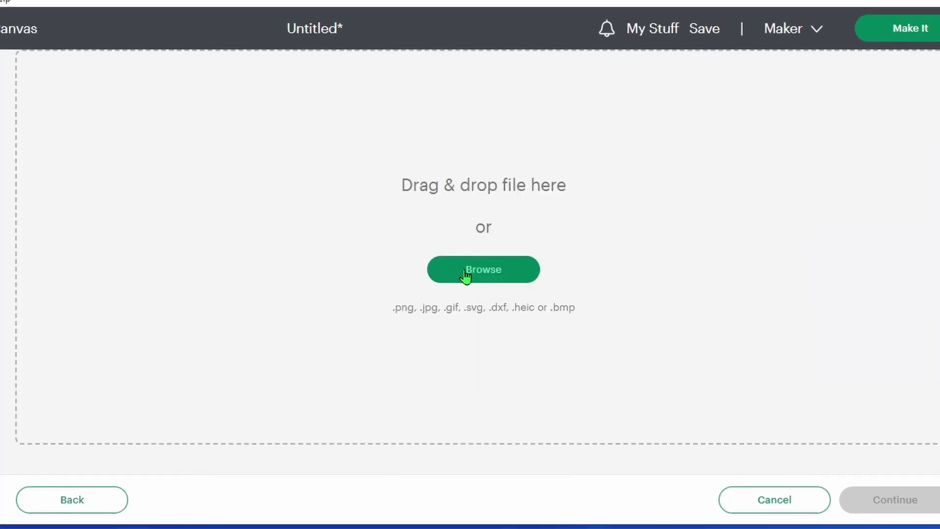
click(465, 271)
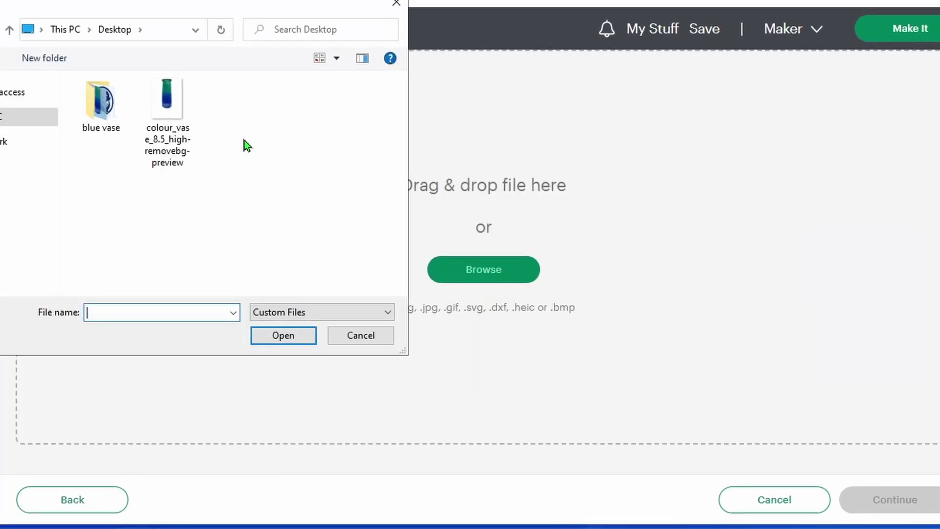
double_click(107, 110)
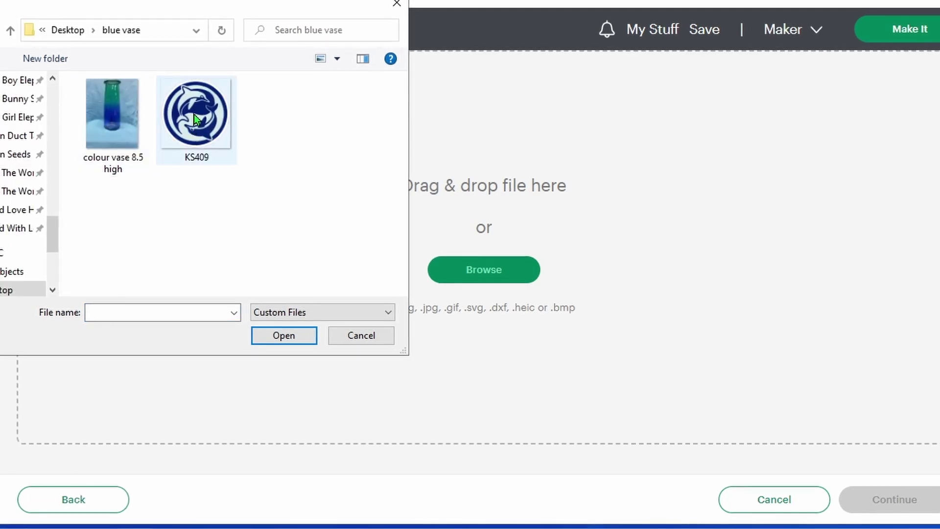
double_click(194, 115)
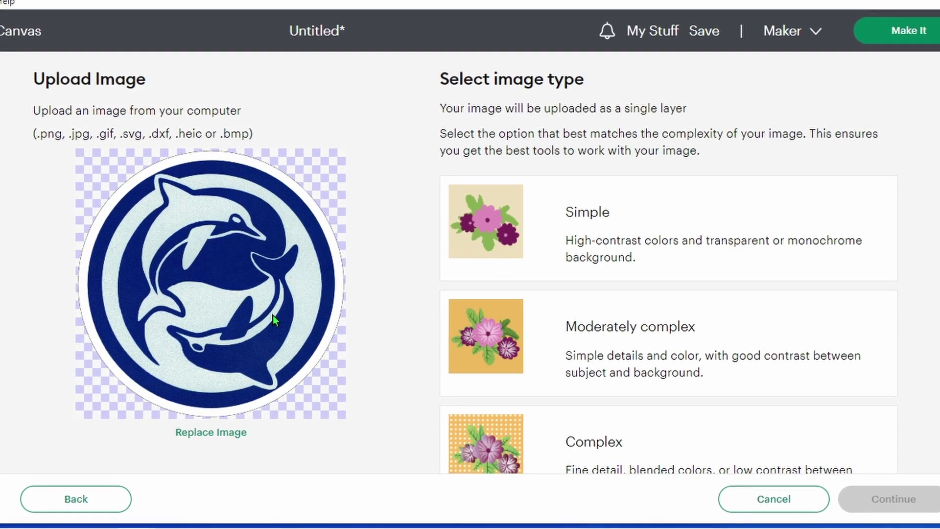
click(600, 443)
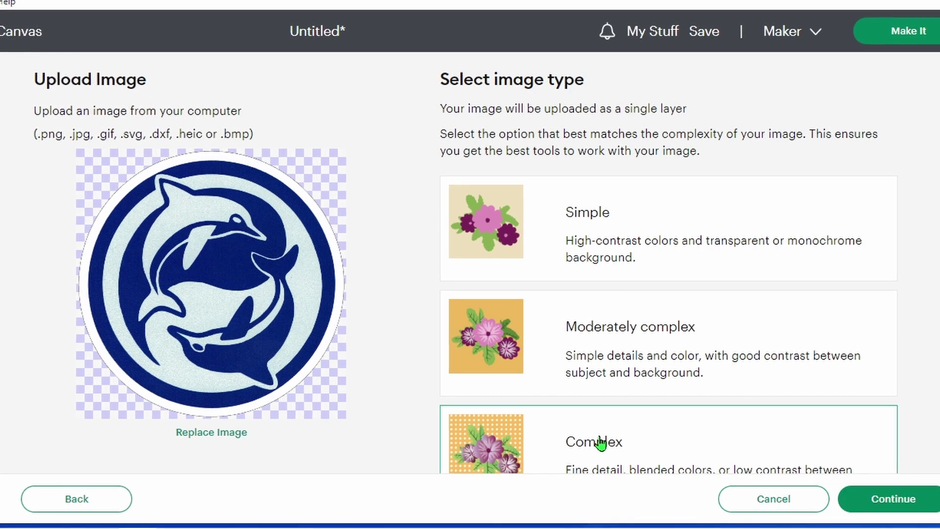
click(895, 497)
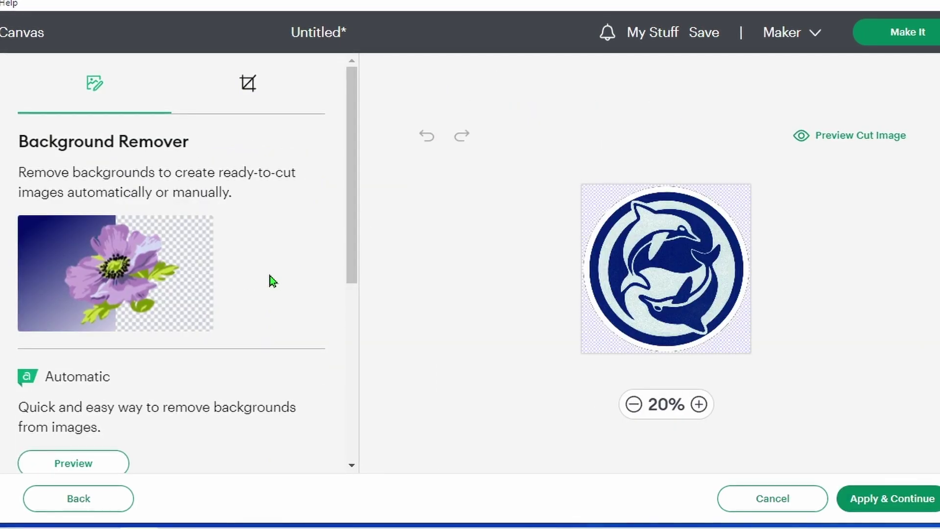
Set the background remover's Color Tolerance to 60
scroll(269, 277, down, 5)
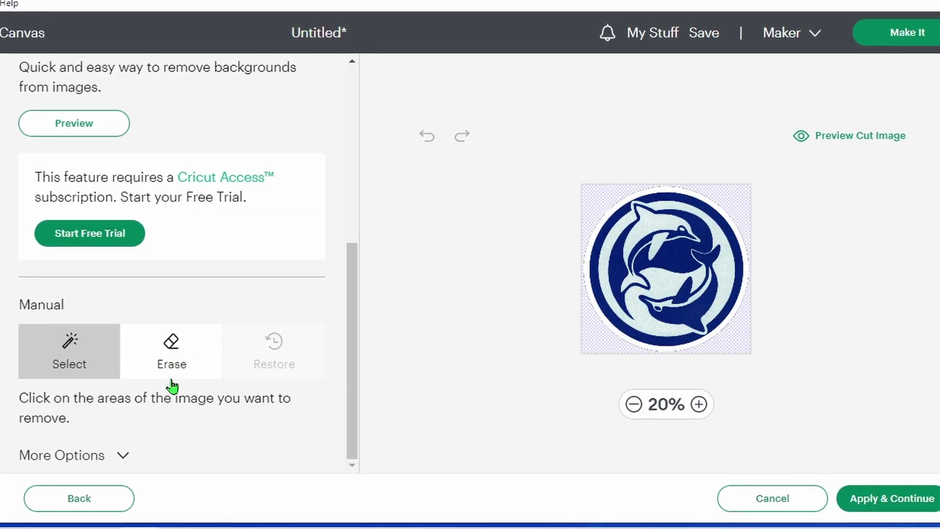
click(66, 456)
double_click(59, 454)
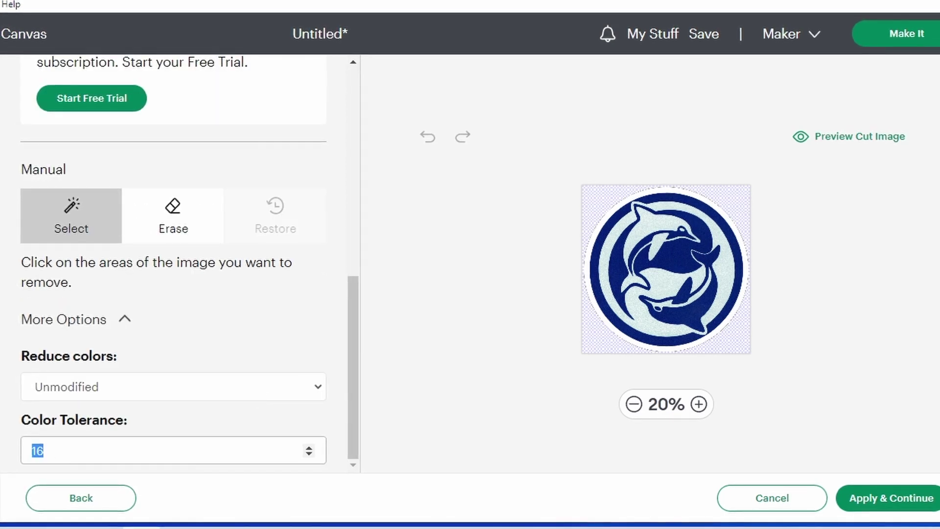
text(60)
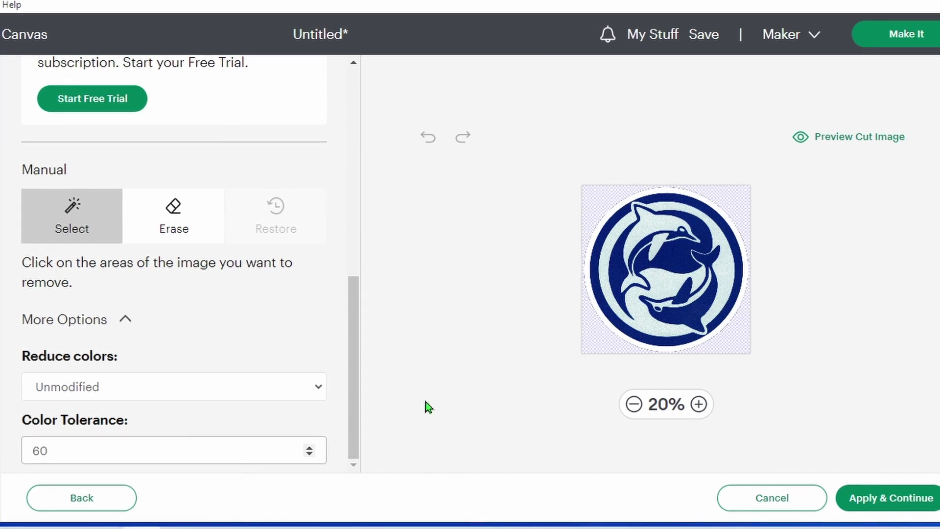
Remove the outer background, white border ring, light band and light dolphin body
click(603, 349)
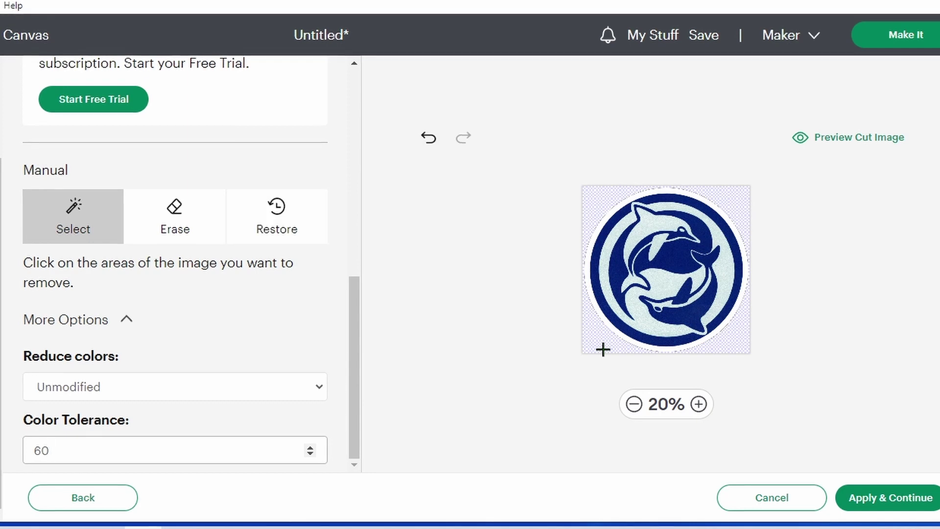
click(699, 404)
click(698, 404)
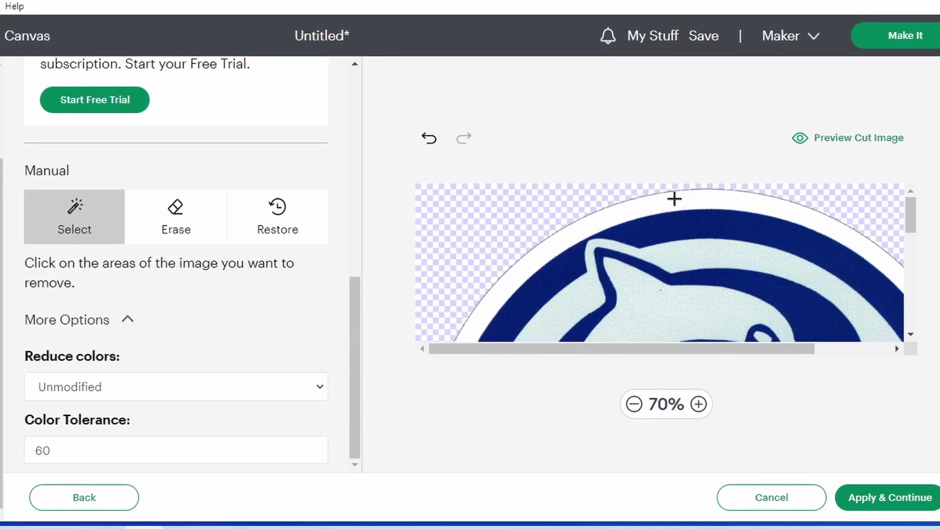
click(674, 199)
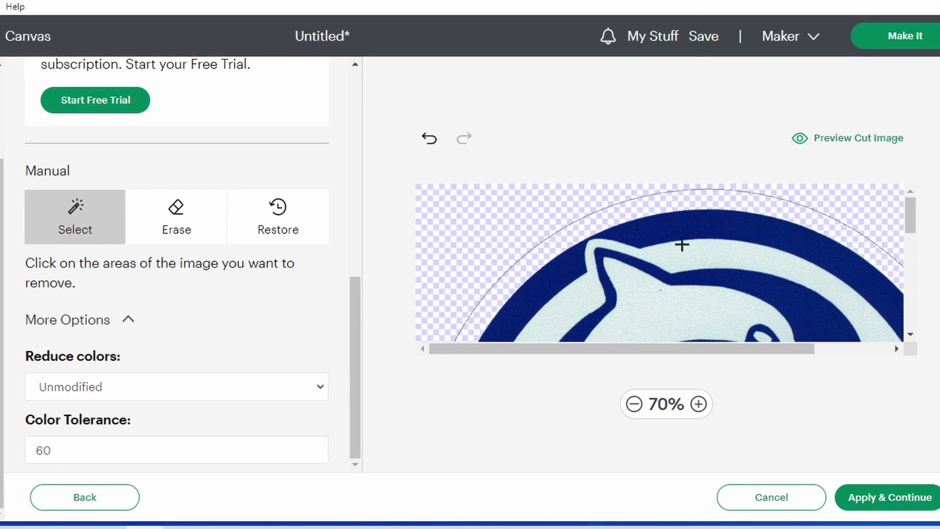
click(686, 254)
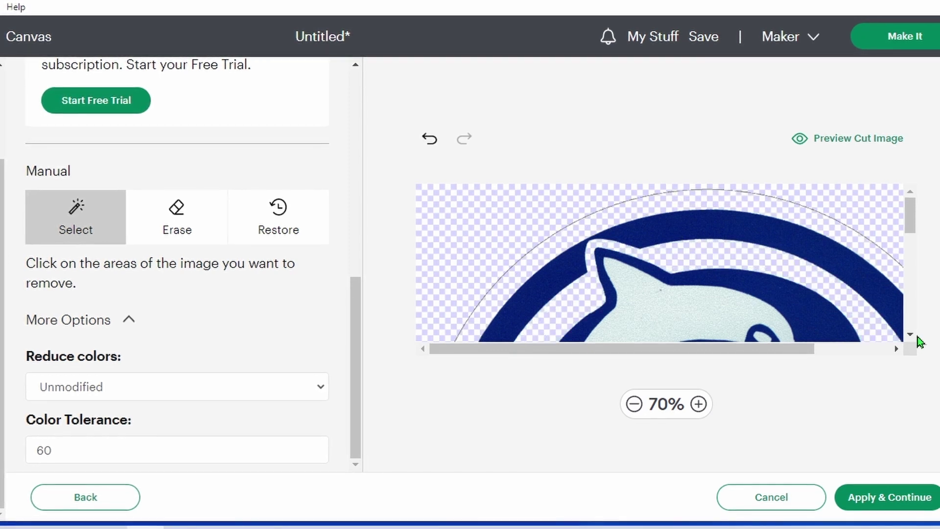
click(909, 336)
click(909, 334)
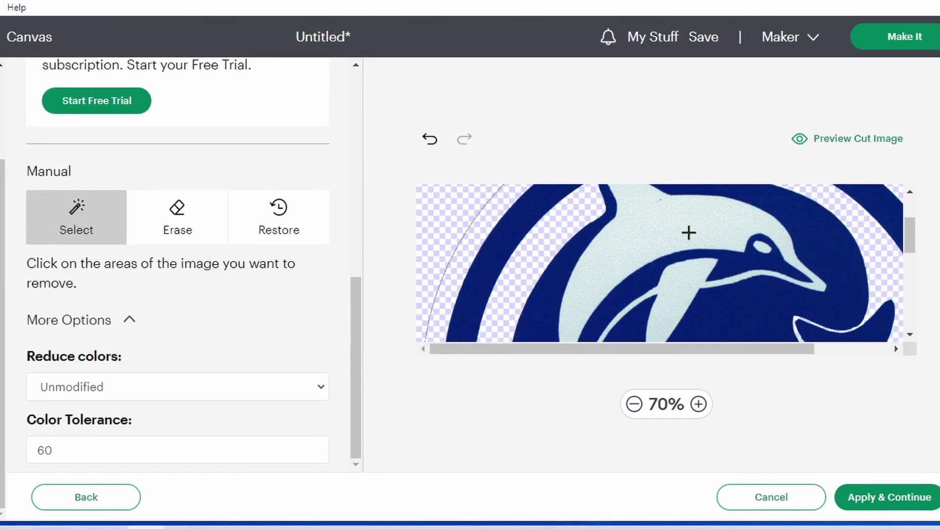
click(688, 232)
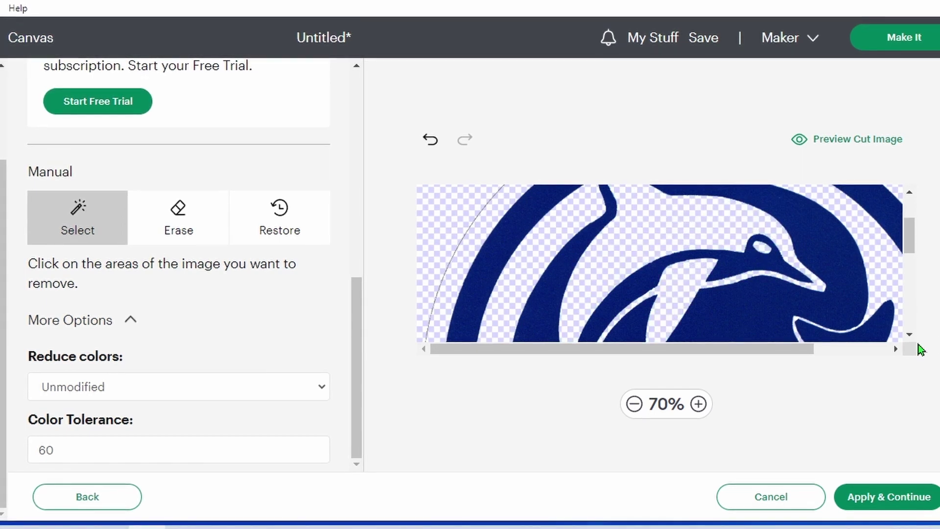
click(909, 335)
click(910, 335)
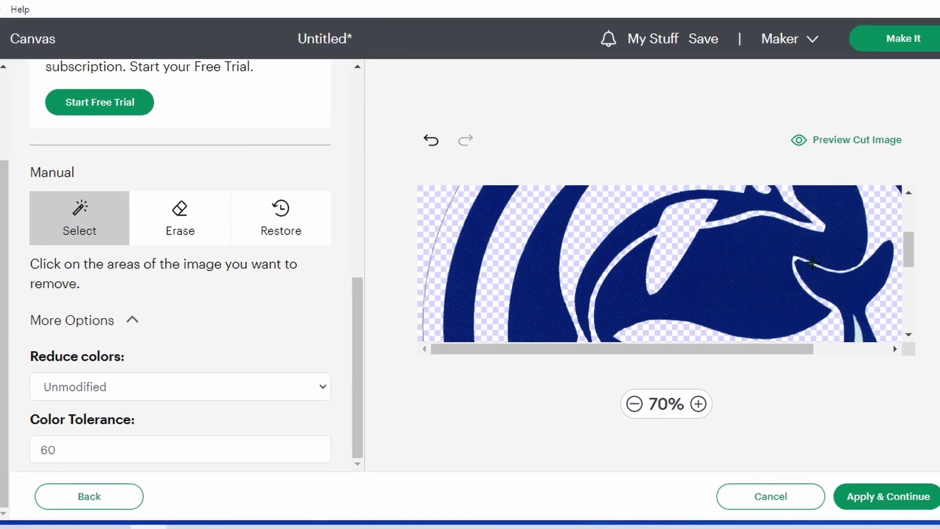
Zoom to 170% to inspect the logo's edges, then return to 45%
click(698, 404)
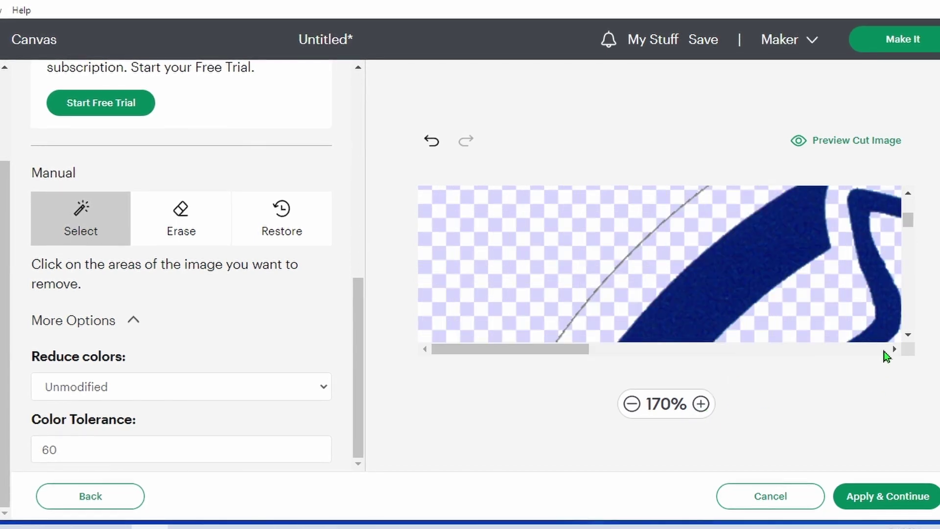
click(893, 350)
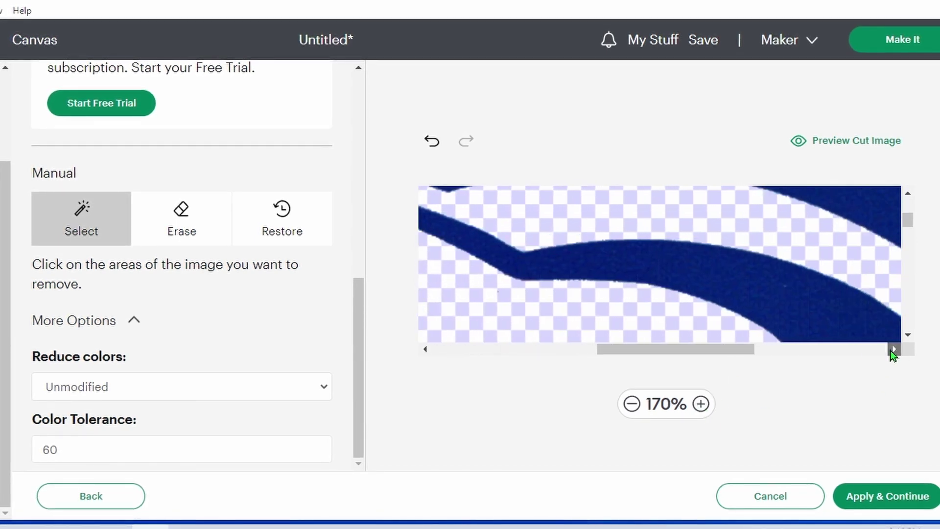
click(893, 349)
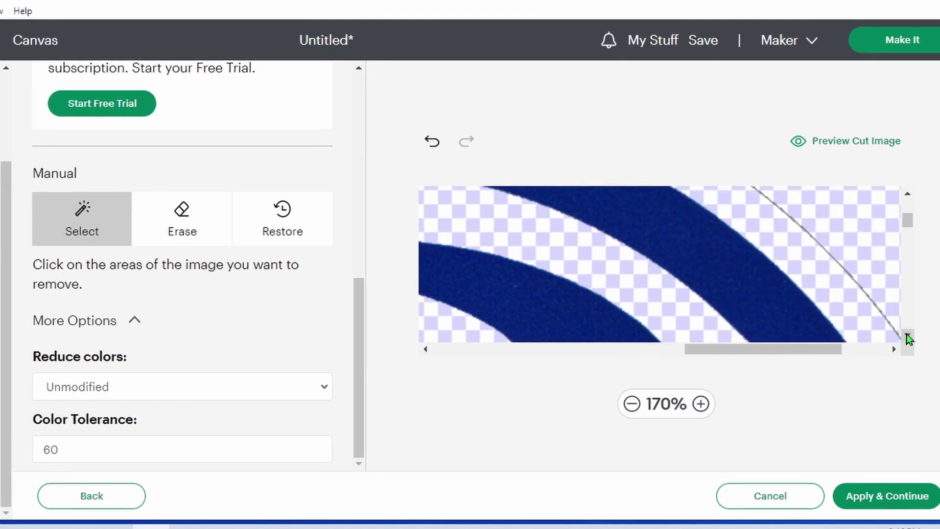
click(907, 335)
click(906, 336)
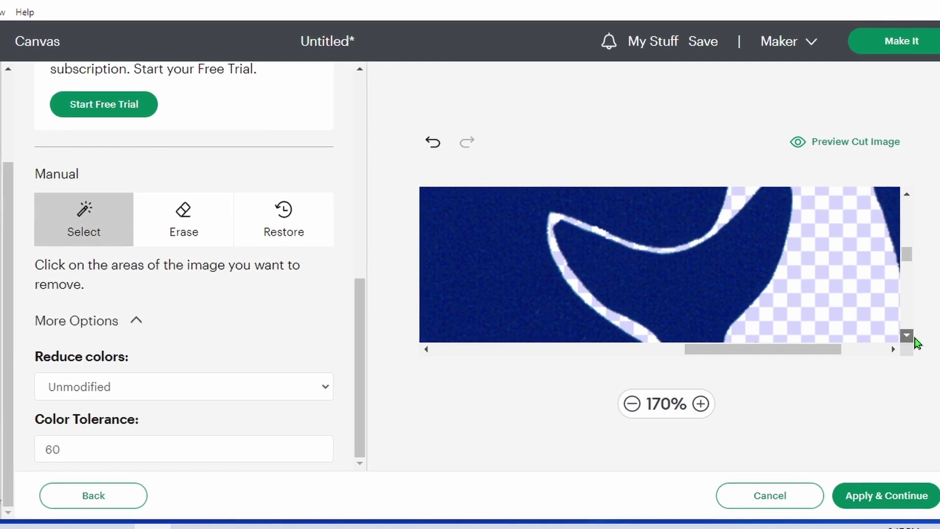
click(907, 335)
click(906, 337)
click(906, 337)
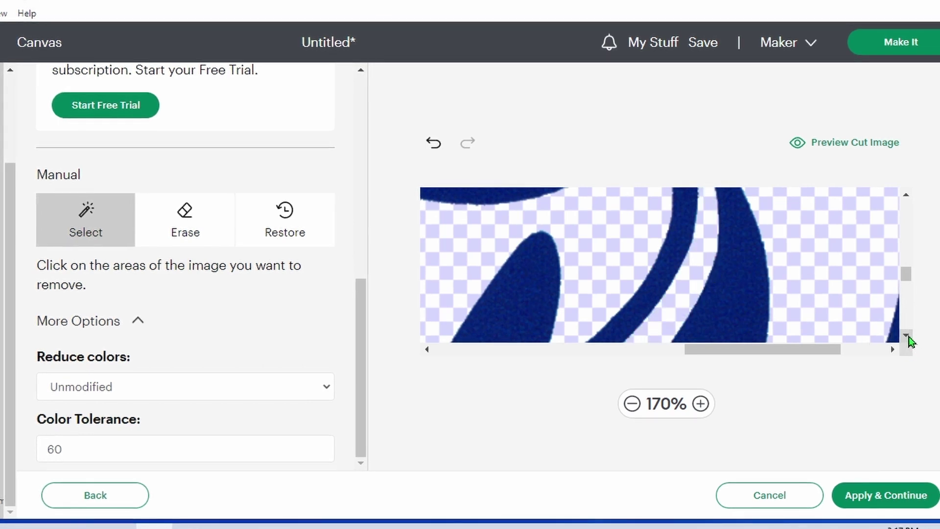
click(907, 336)
click(907, 336)
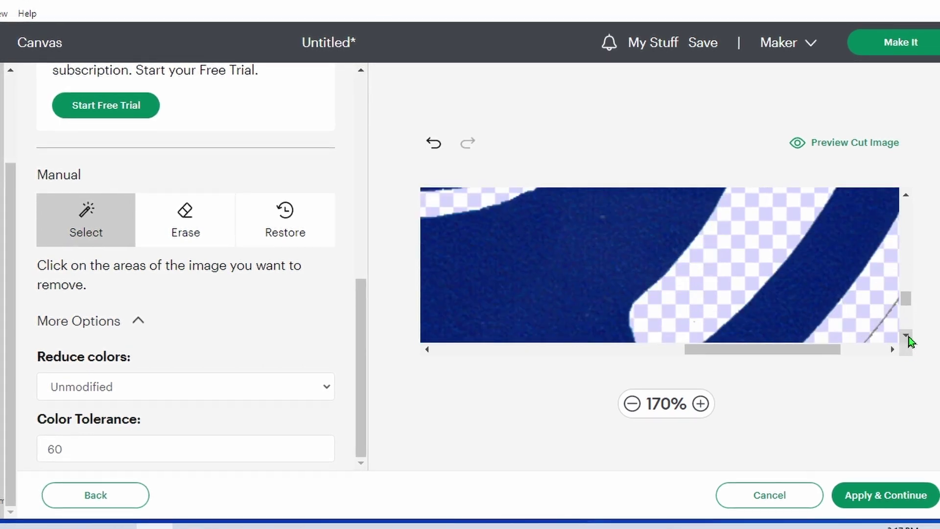
click(631, 407)
click(631, 407)
click(631, 408)
click(631, 408)
click(631, 409)
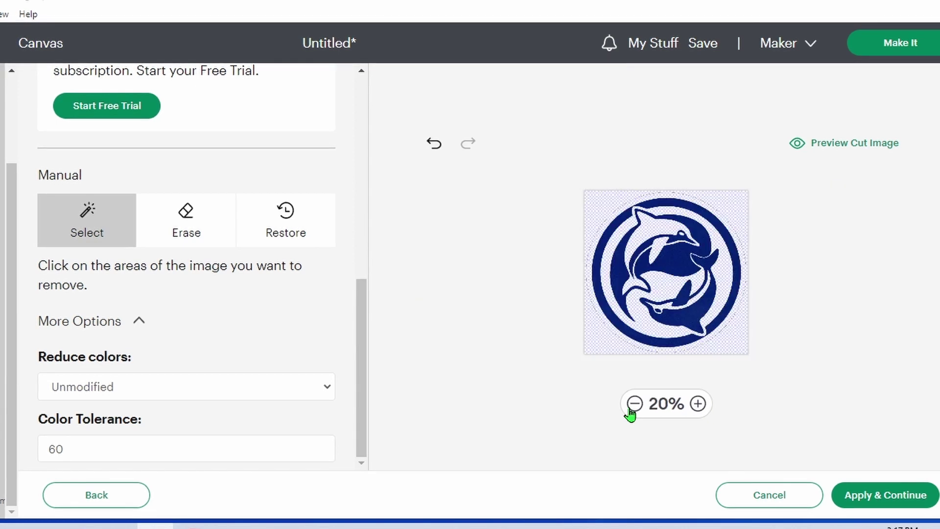
click(698, 403)
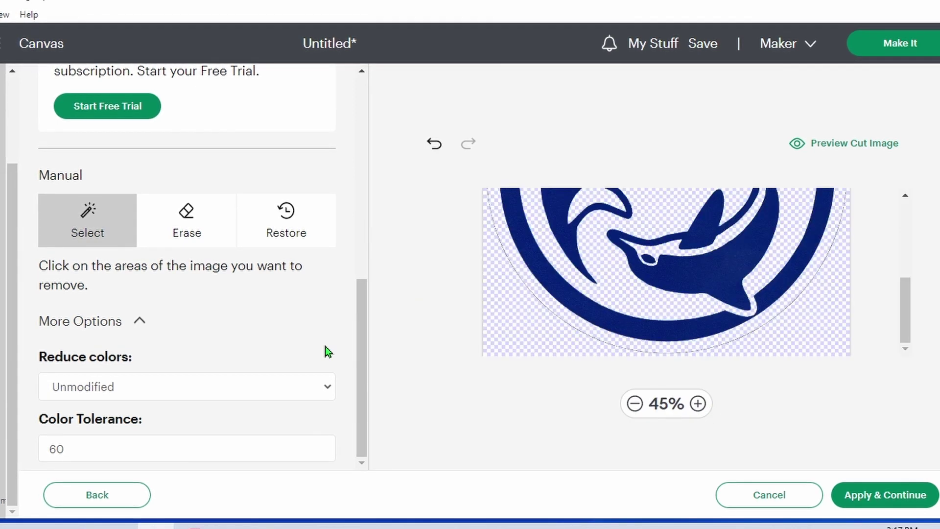
Erase the faint outline arcs on the left and right of the logo's ring
click(184, 229)
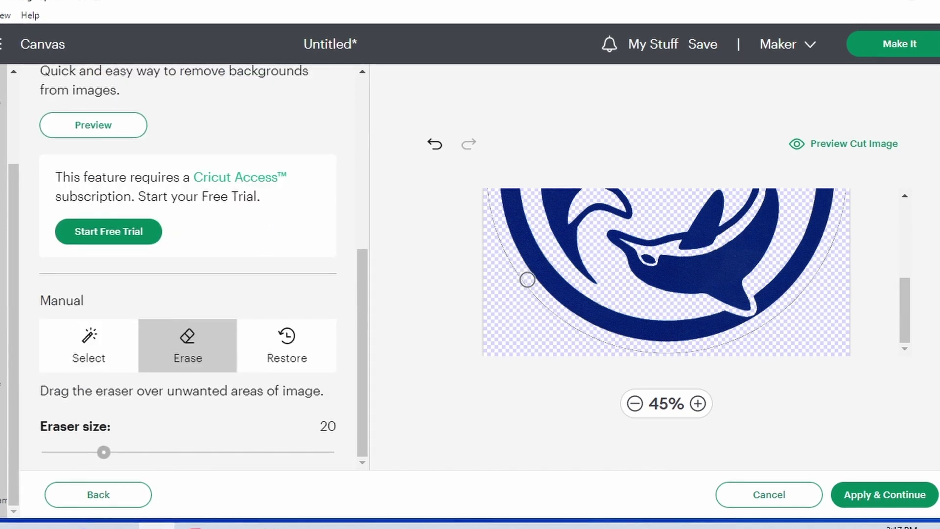
mouse_move(524, 293)
mouse_down()
mouse_move(563, 332)
mouse_move(567, 320)
mouse_move(567, 329)
mouse_move(634, 353)
mouse_move(729, 349)
mouse_move(837, 325)
mouse_up()
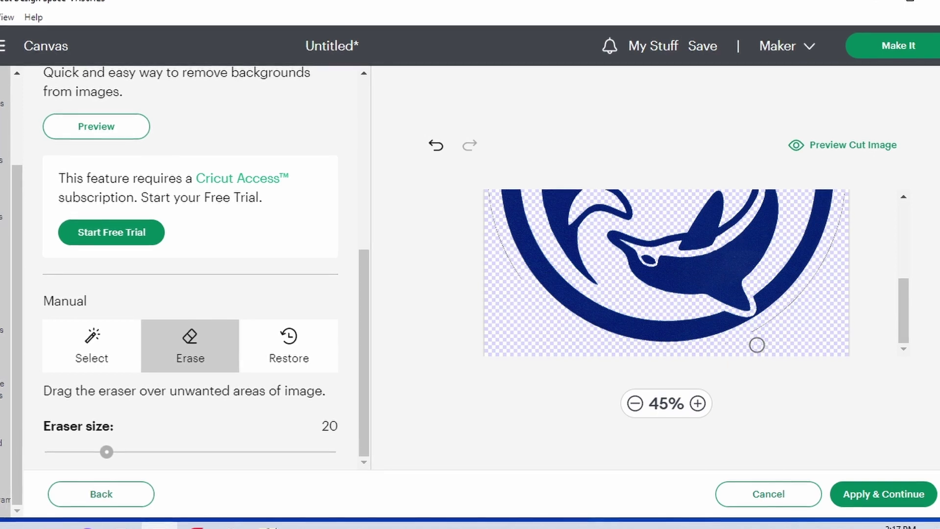
drag(777, 321, 796, 300)
drag(824, 260, 841, 204)
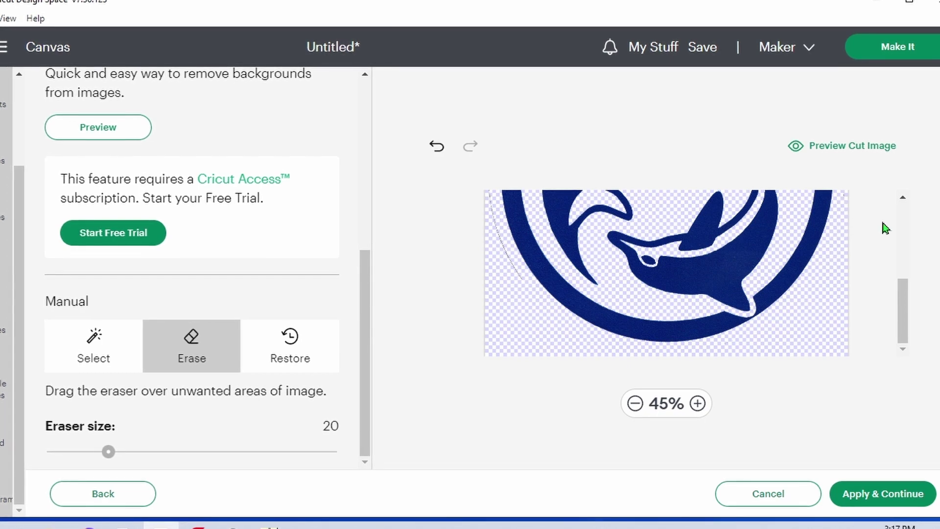
Erase the thin outer arcs along the top and right side of the ring
click(903, 196)
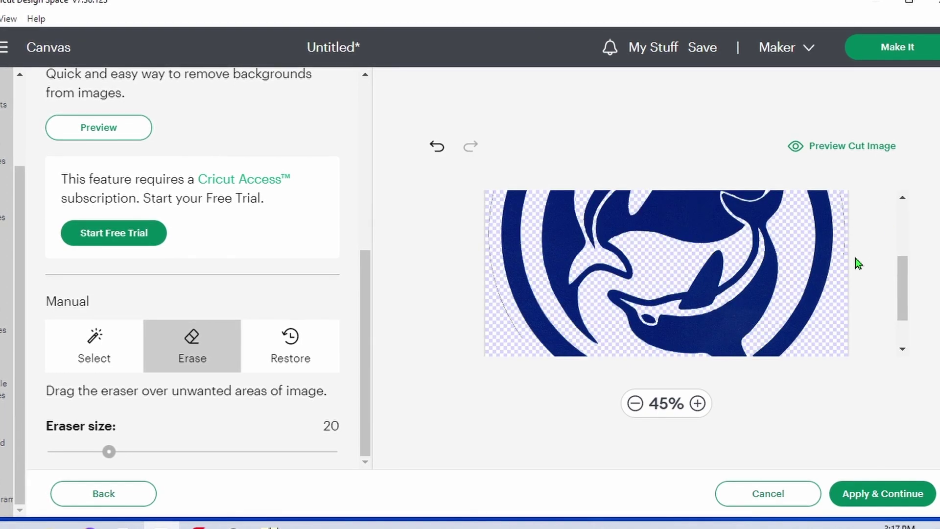
click(902, 198)
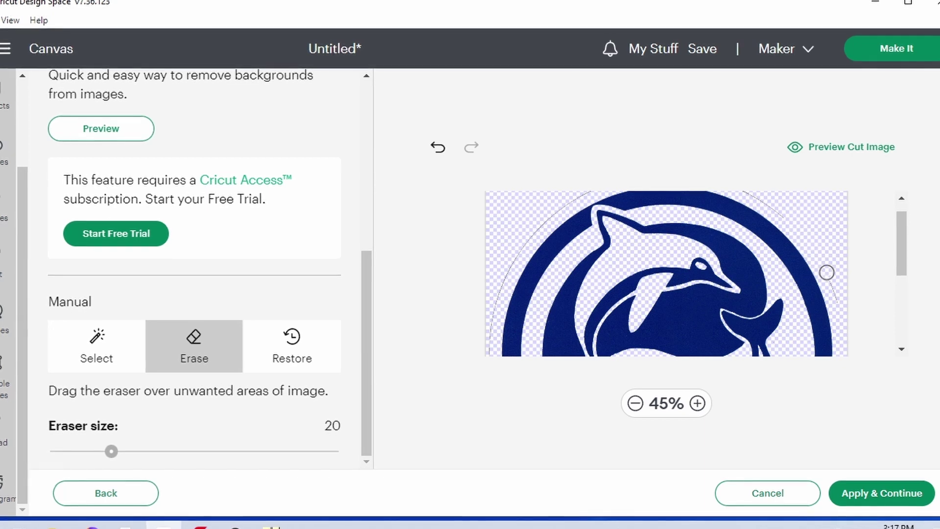
click(904, 199)
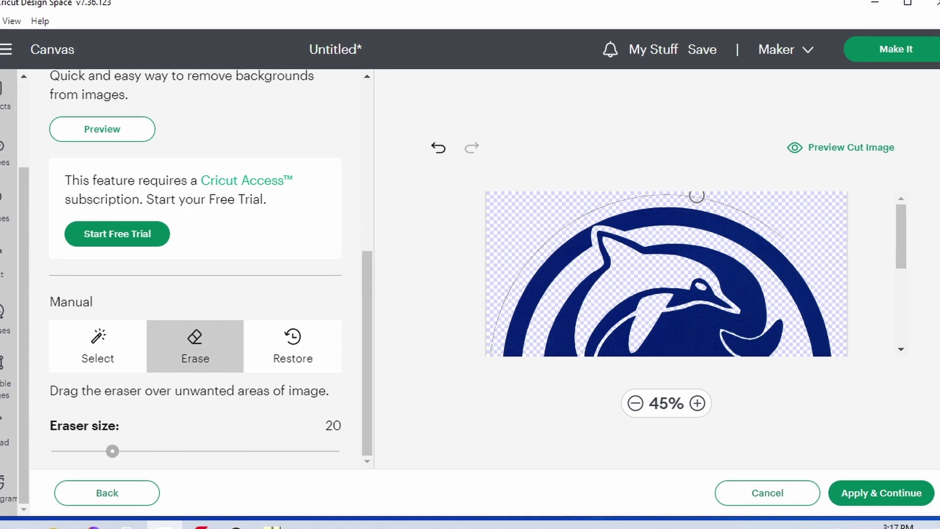
drag(702, 197, 744, 200)
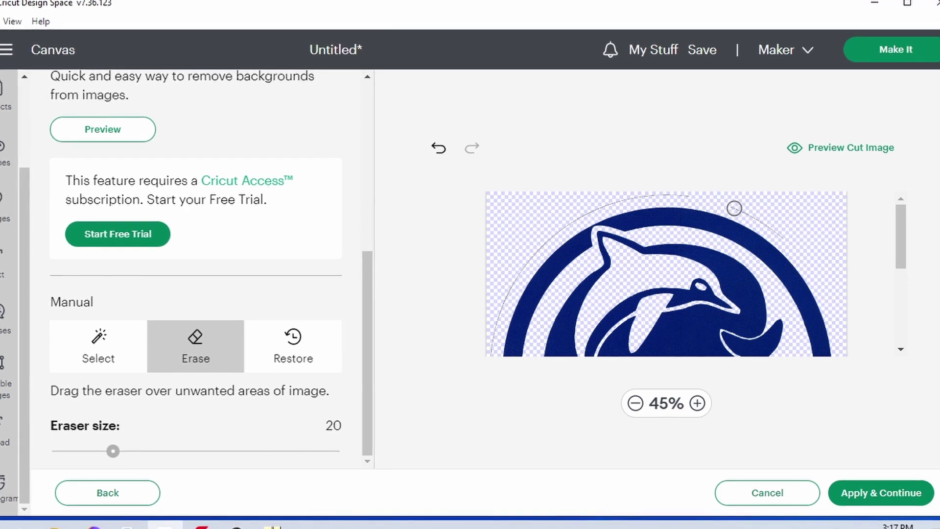
drag(760, 218, 803, 245)
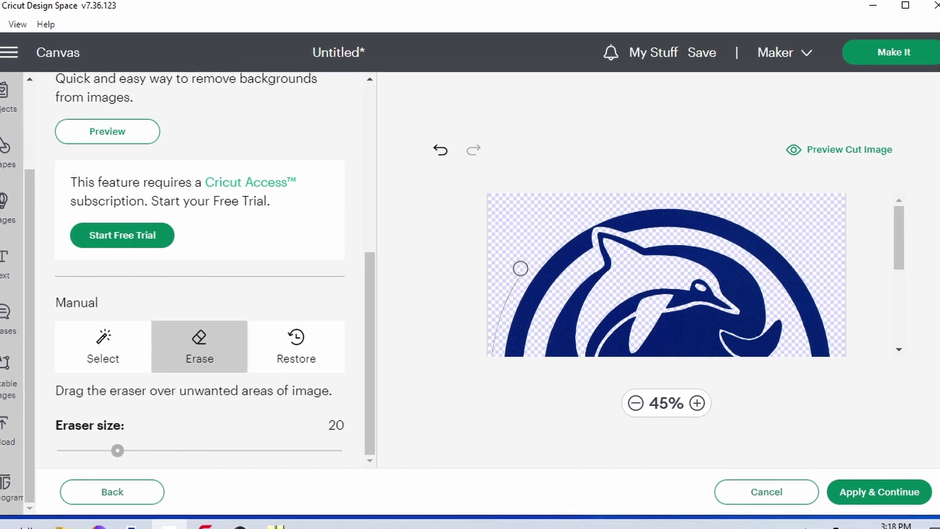
drag(510, 286, 499, 314)
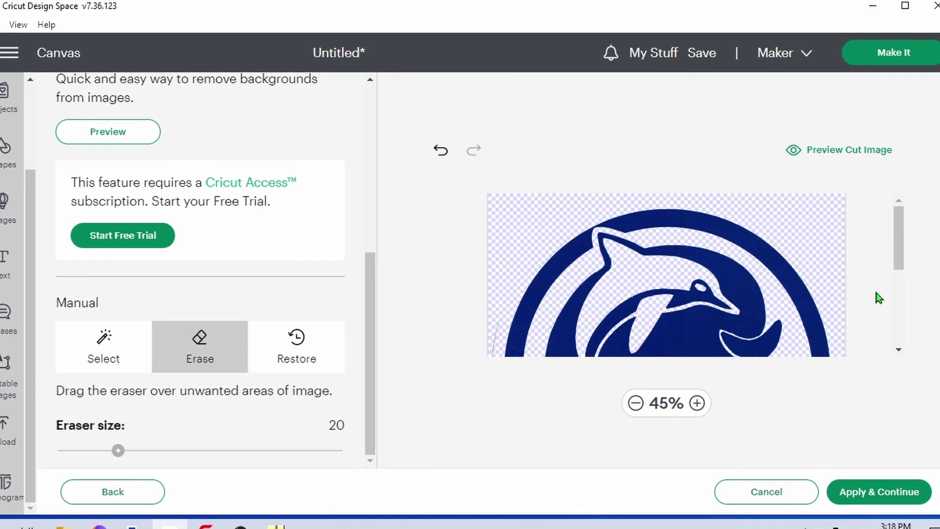
click(901, 349)
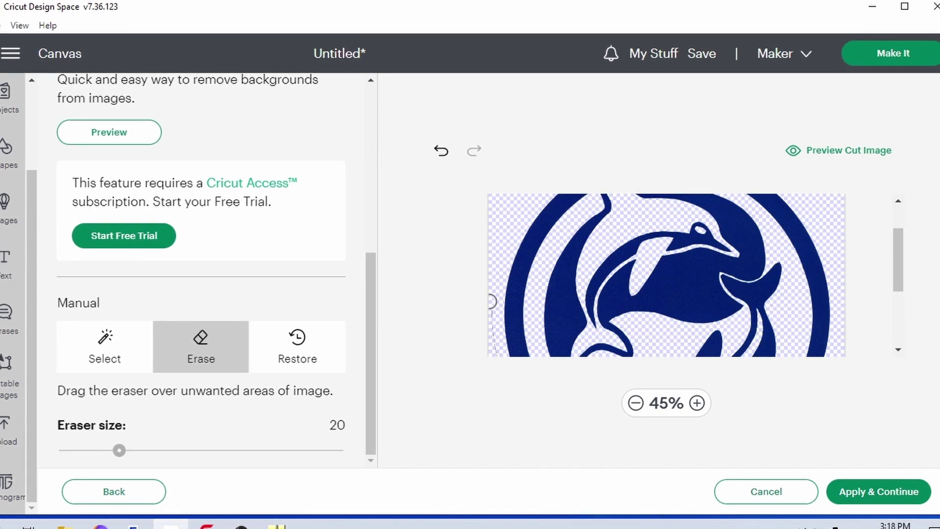
click(899, 350)
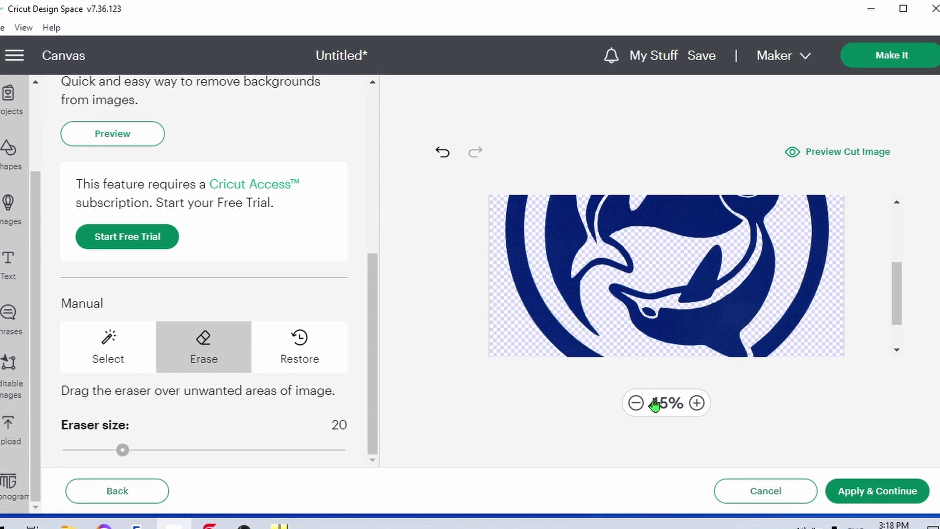
click(638, 402)
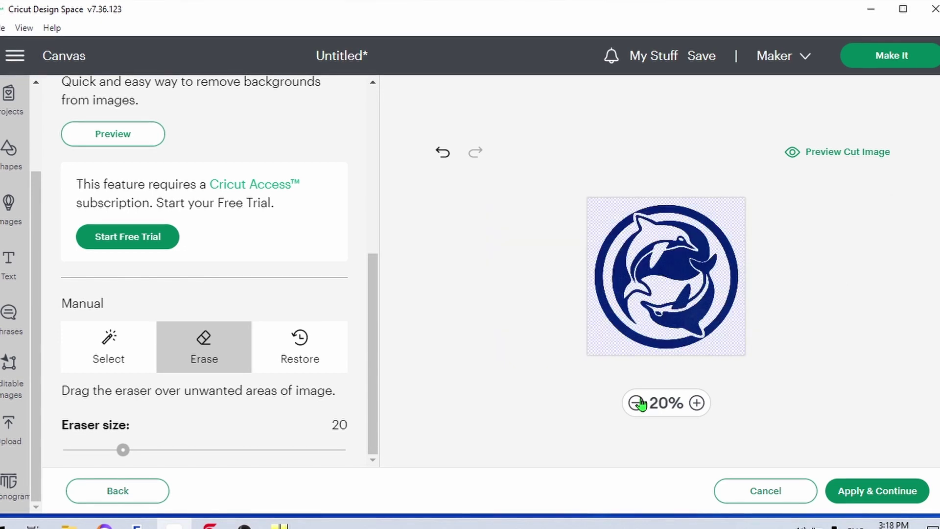
click(857, 152)
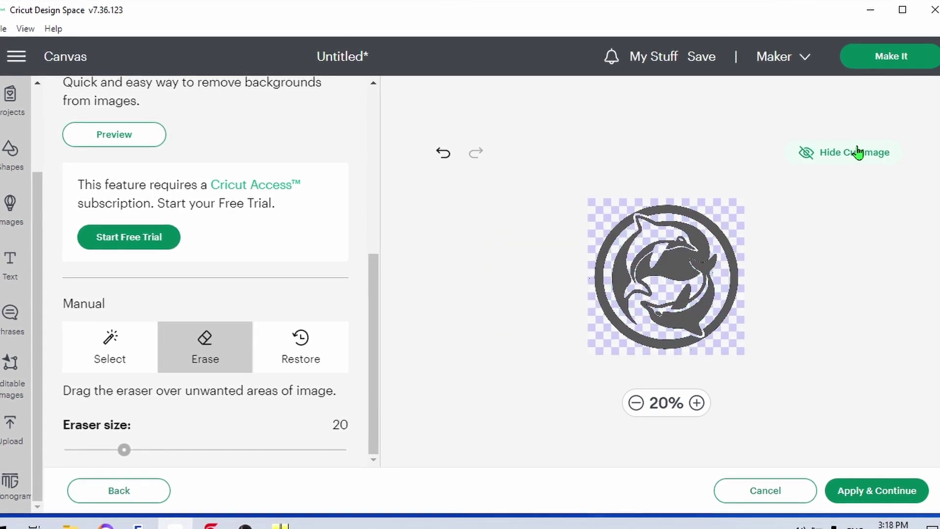
click(697, 403)
click(697, 403)
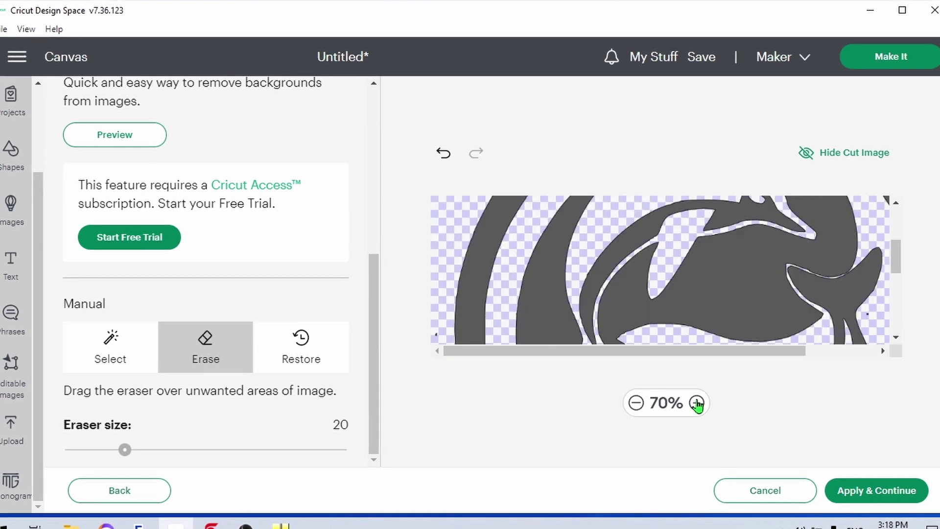
click(698, 403)
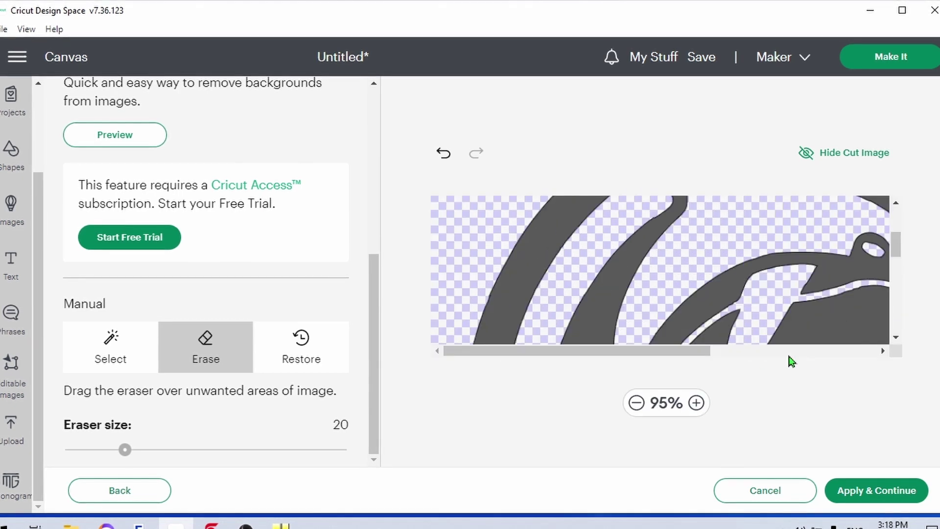
click(882, 350)
click(897, 338)
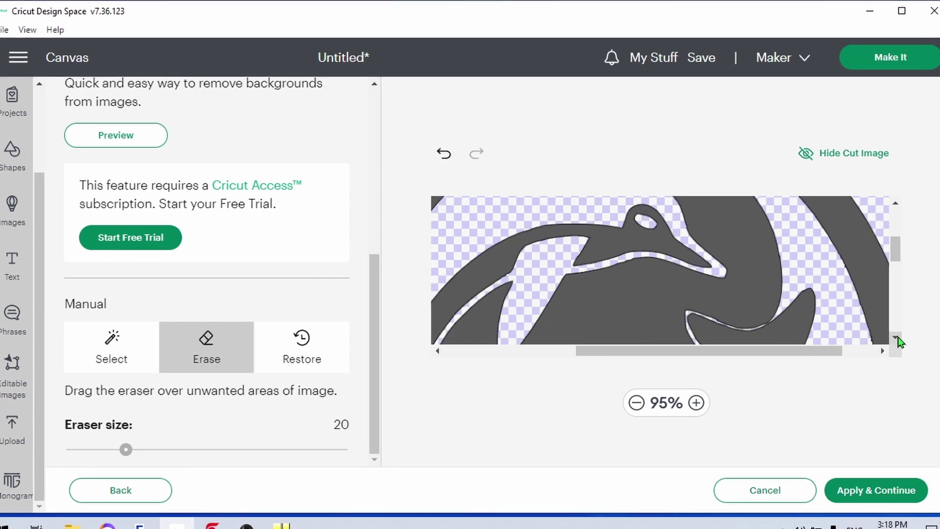
click(897, 337)
click(897, 338)
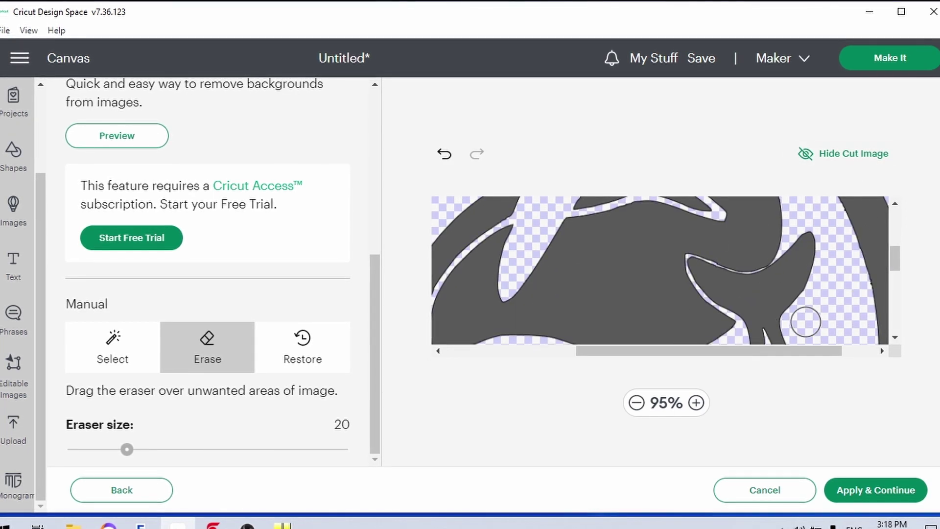
click(864, 155)
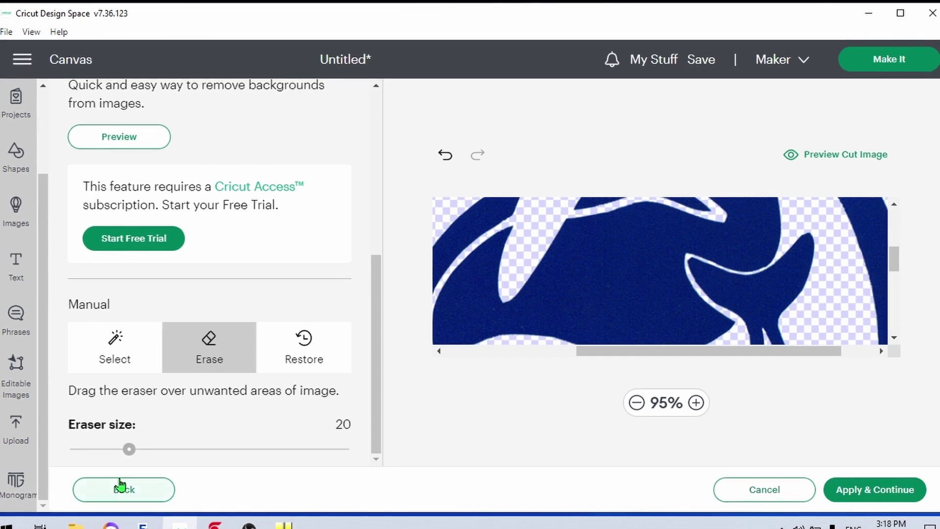
Switch back to Select removal with Color Tolerance raised from 60 to 100
click(117, 355)
click(122, 448)
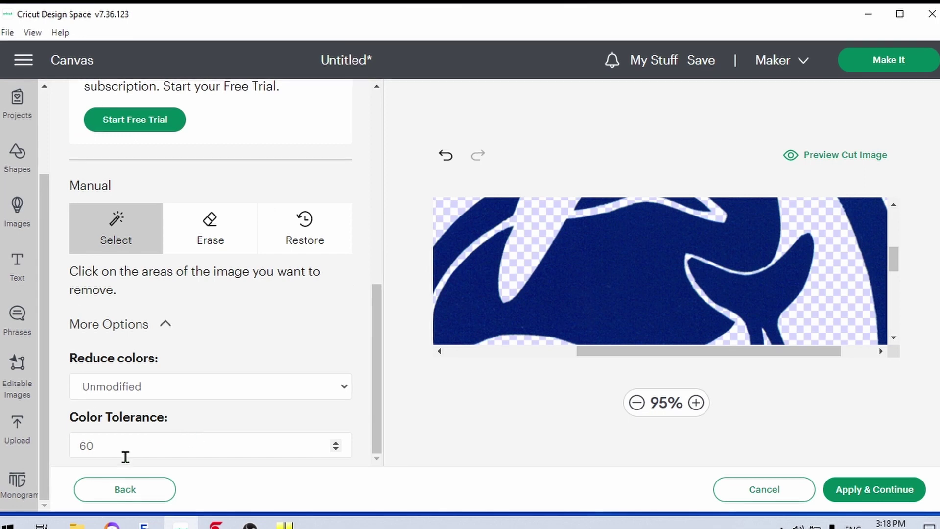
double_click(126, 451)
text(100)
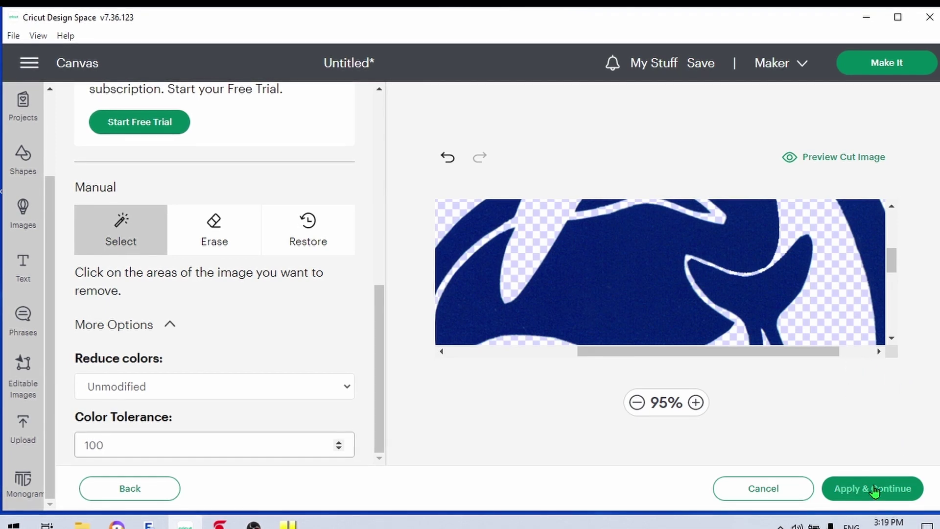
Upload the cleaned logo as a Cut Image named and tagged 'yin yang dolphin'
click(864, 487)
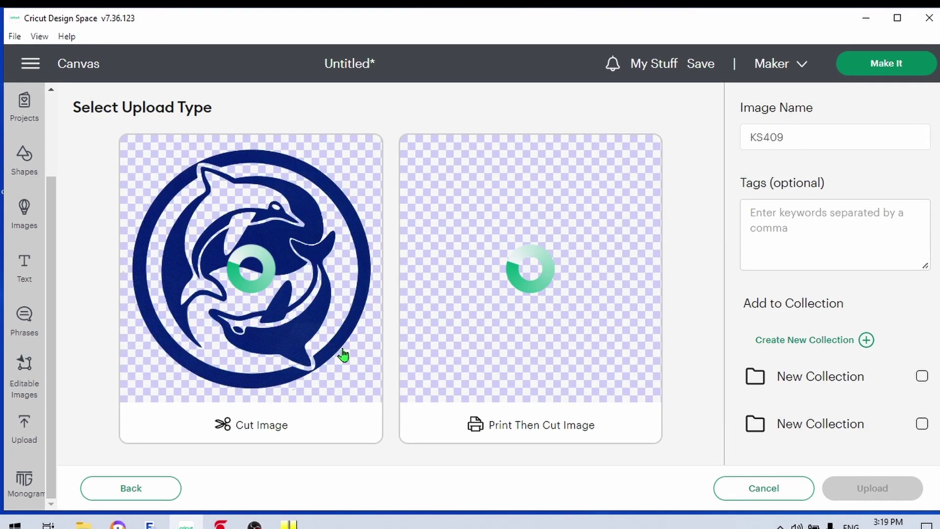
click(358, 379)
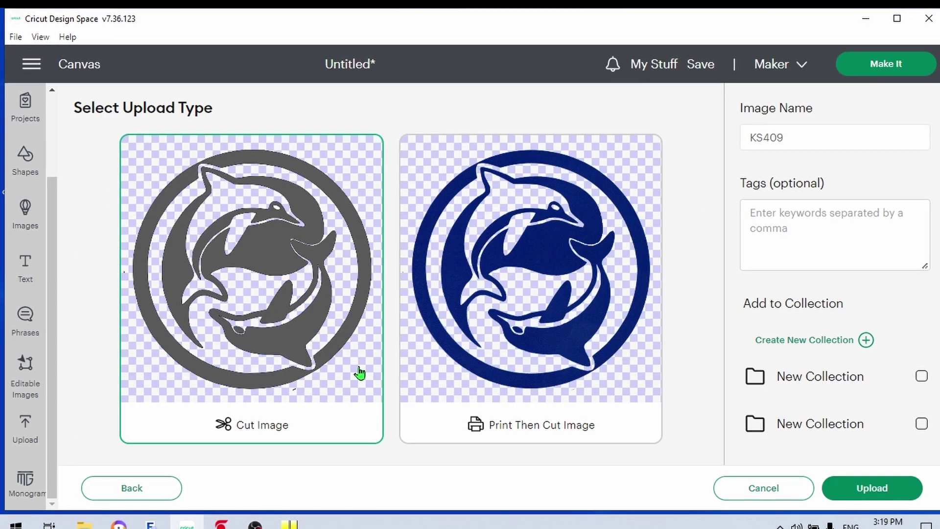
double_click(786, 137)
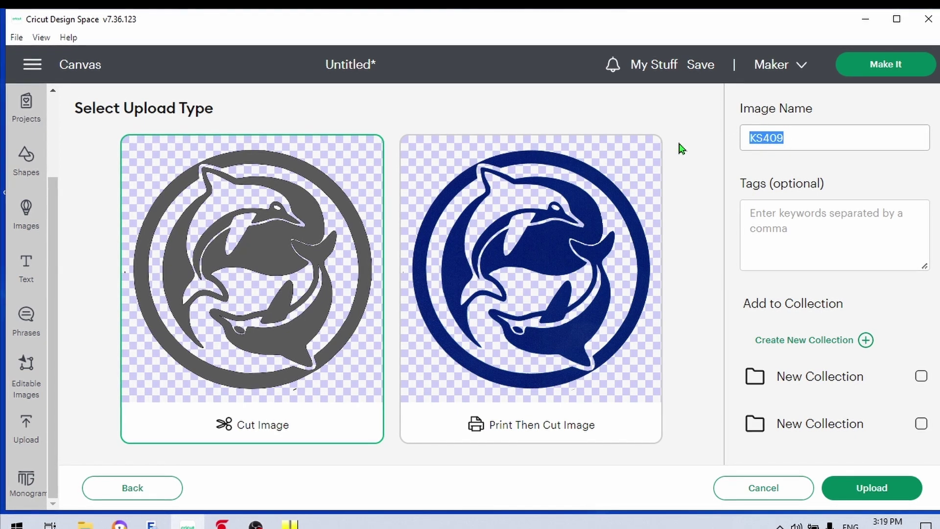
text(yin )
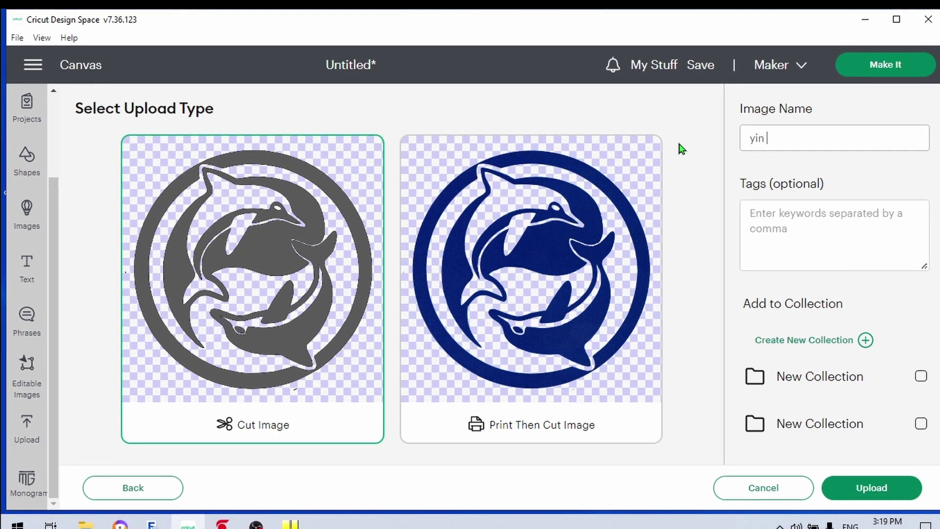
text(yang dol)
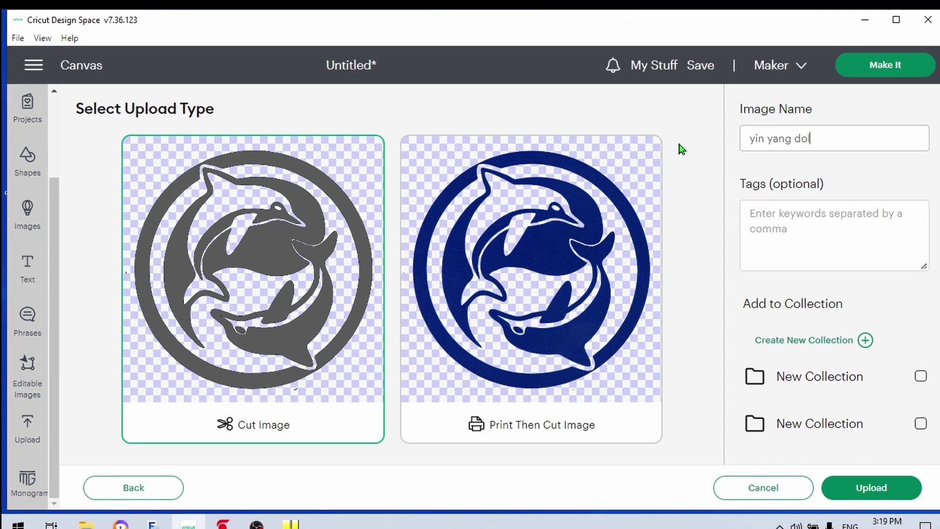
text(phin)
key(Tab)
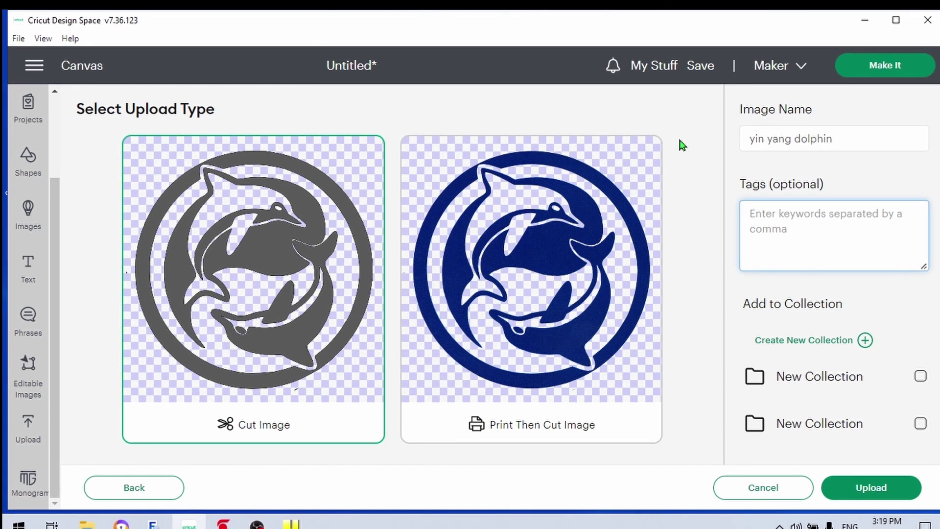
text(yin yan)
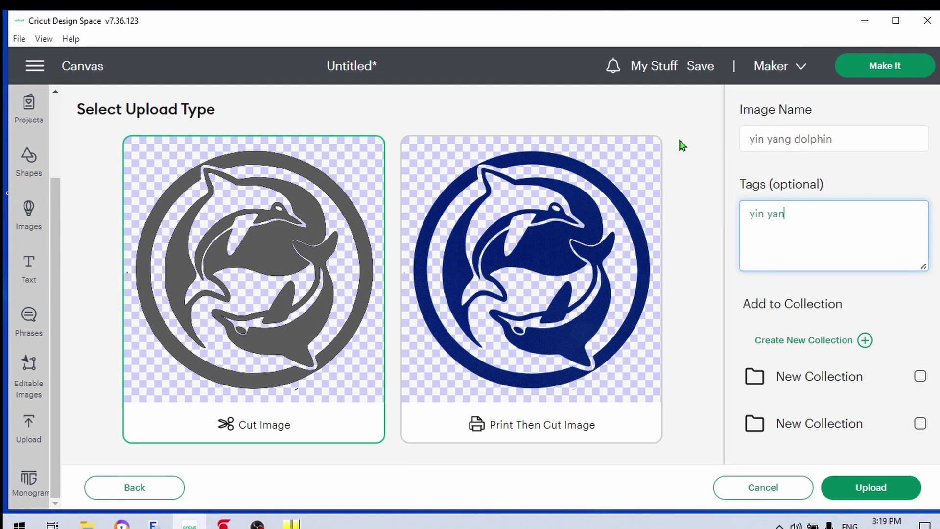
text(g dolphin)
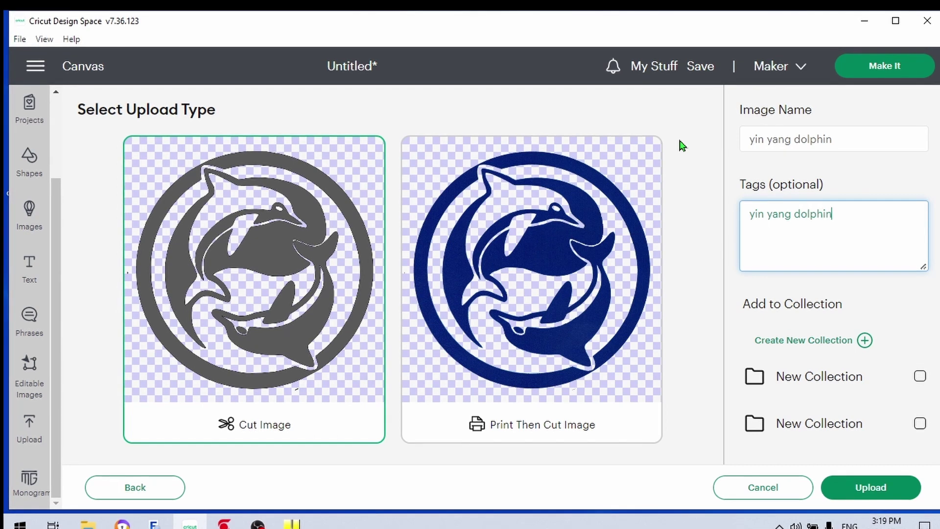
click(871, 486)
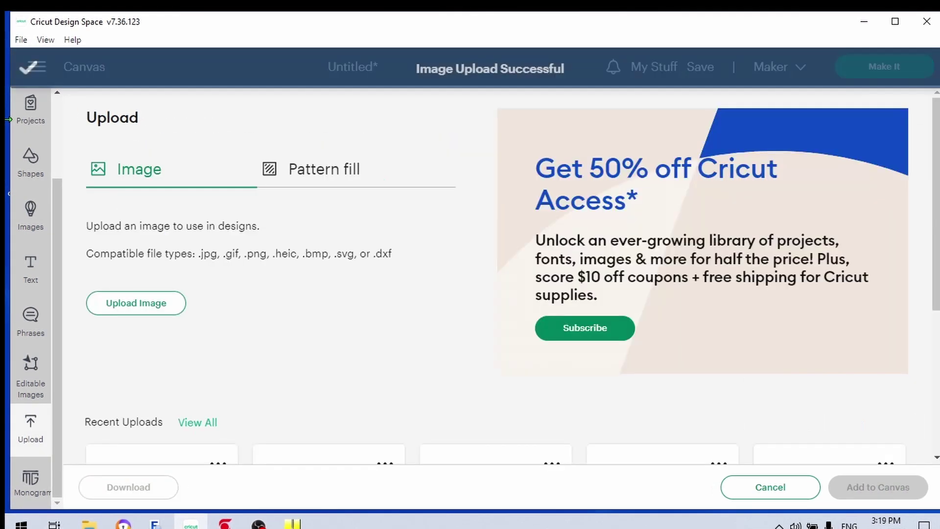
scroll(275, 310, down, 3)
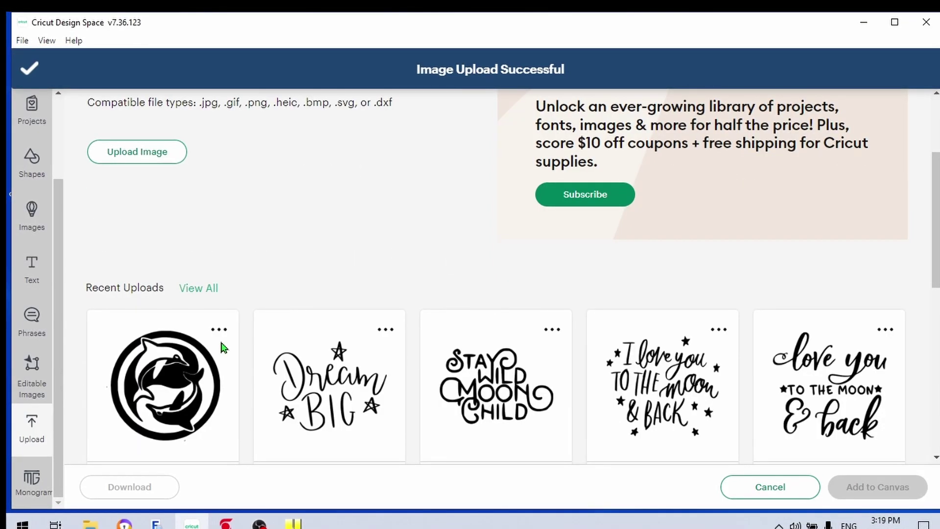
Add the yin yang dolphin logo to the canvas from uploaded images
click(196, 291)
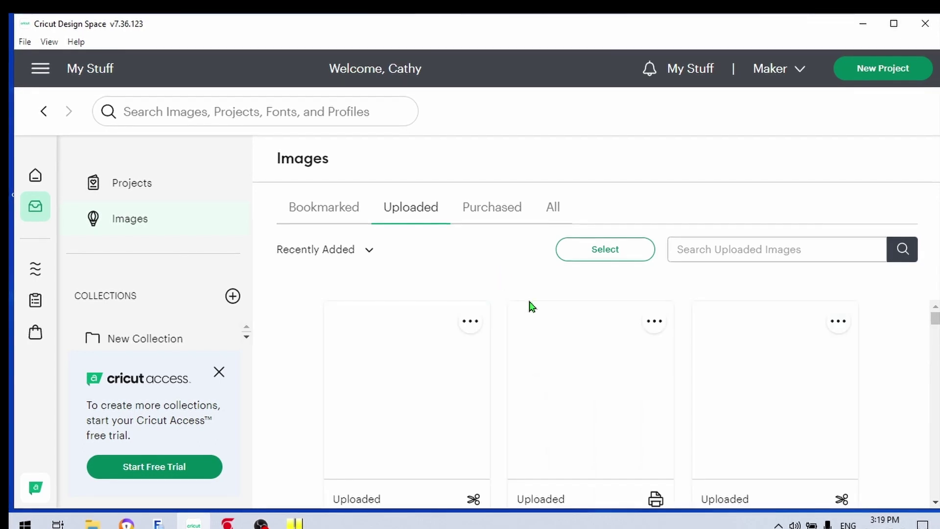
mouse_move(416, 404)
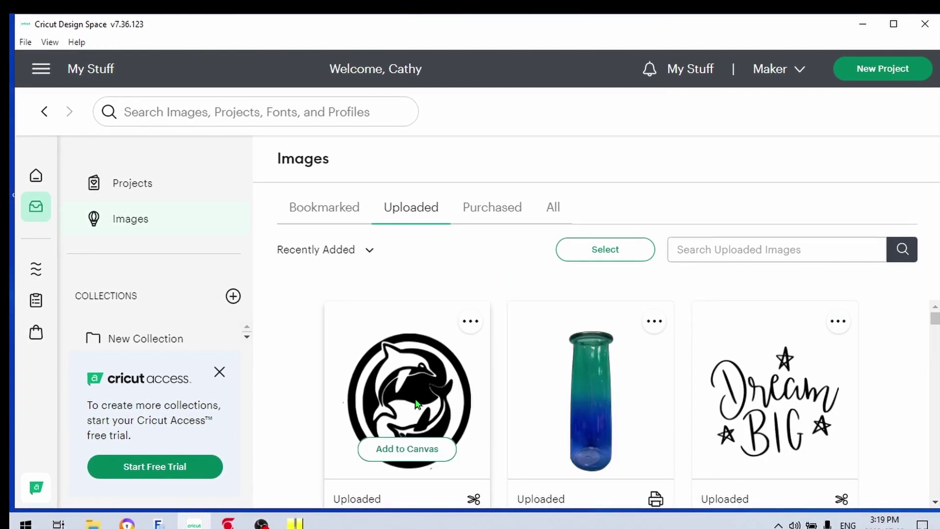
click(409, 446)
Search uploads for 'dolphin' and add the leaping dolphins-with-birds image
scroll(537, 362, down, 5)
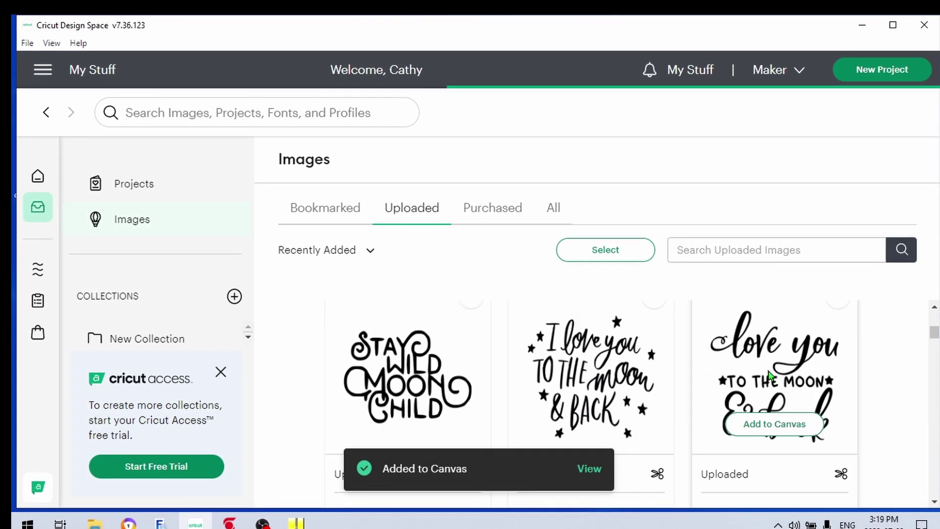
scroll(599, 390, down, 3)
scroll(601, 392, down, 6)
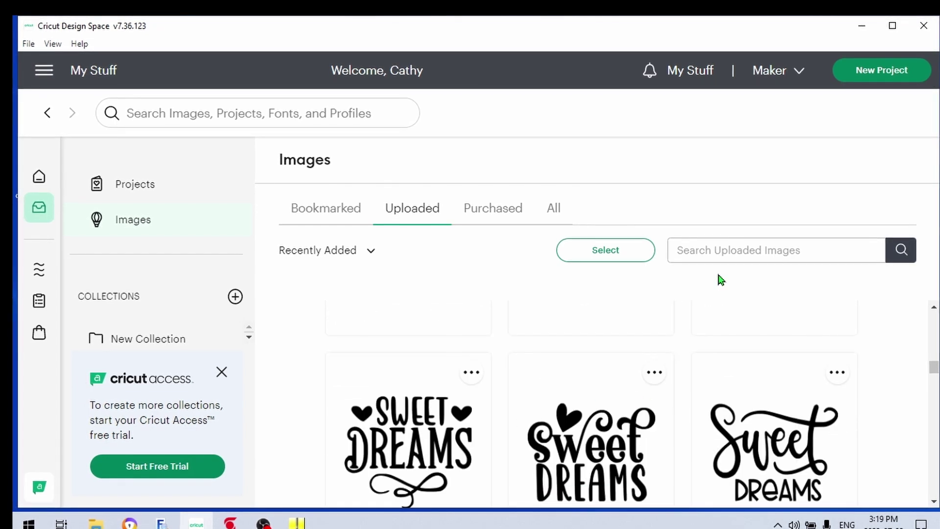
text(dol)
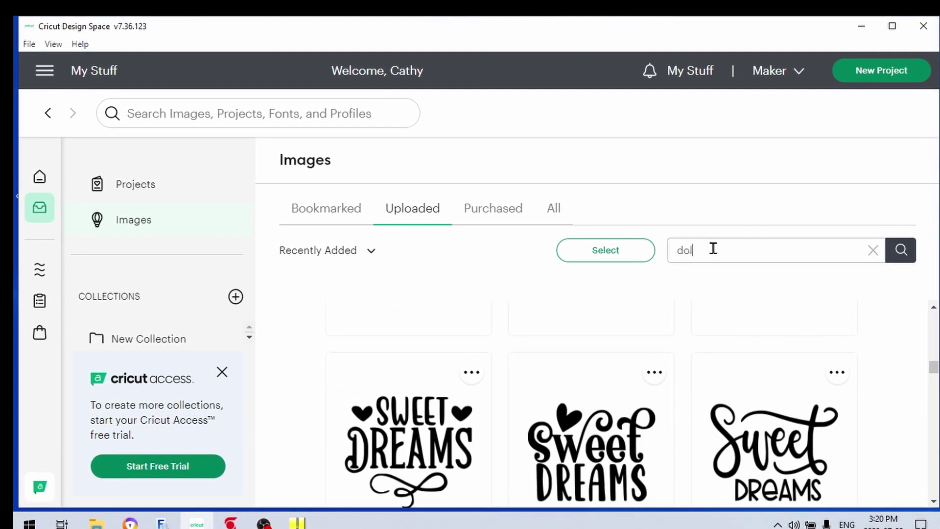
text(phin)
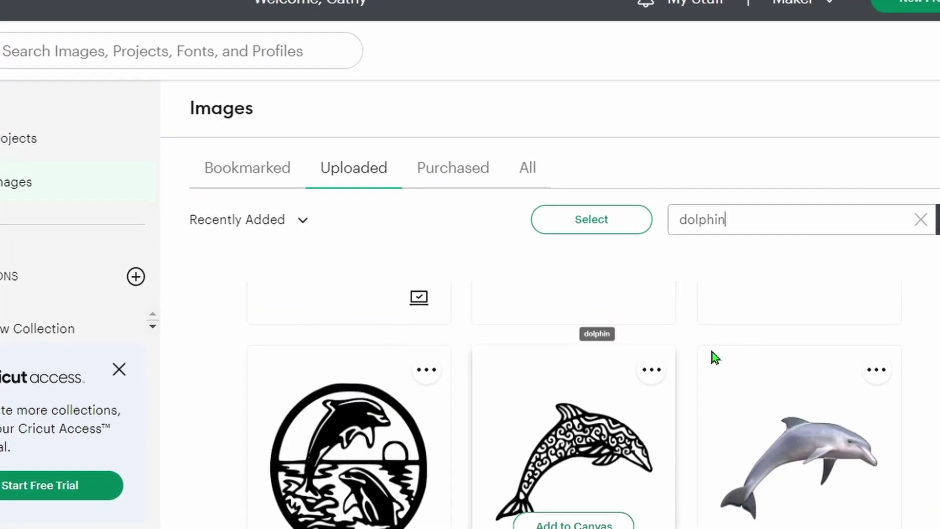
scroll(715, 358, down, 15)
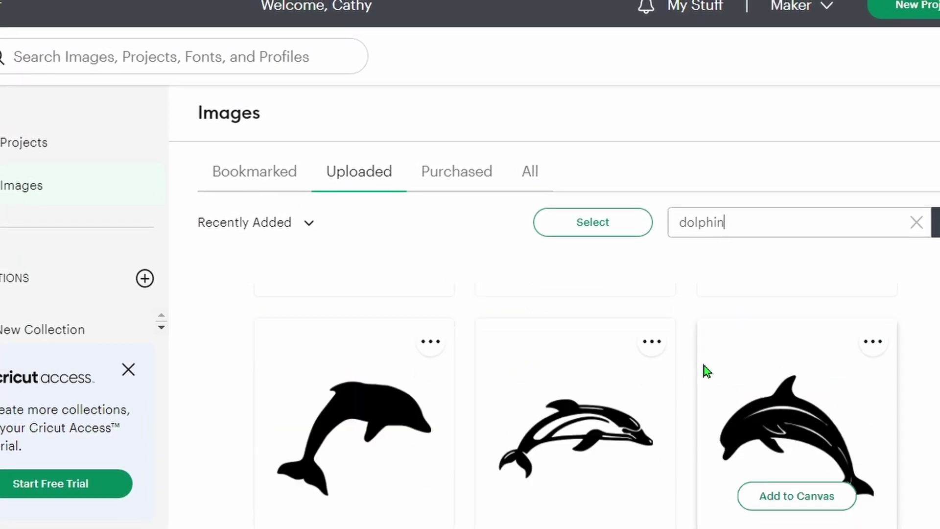
scroll(647, 377, down, 10)
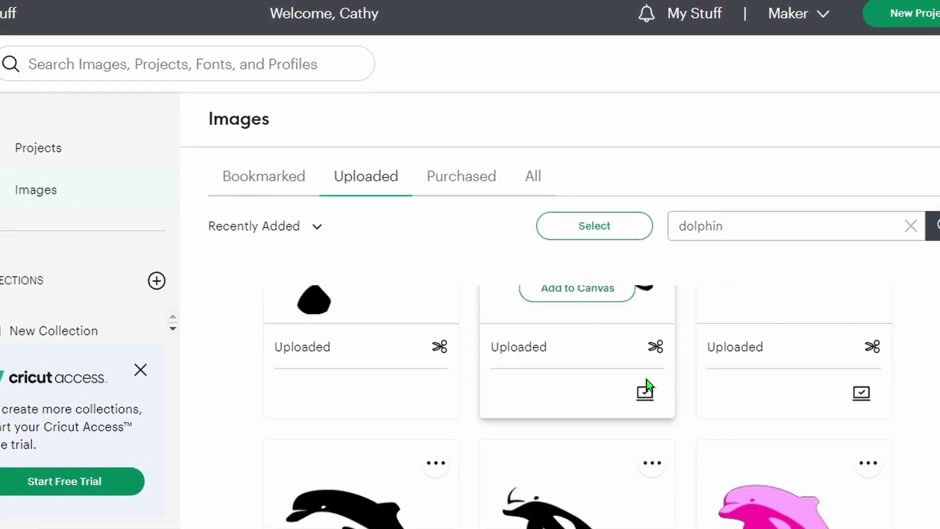
scroll(648, 380, down, 10)
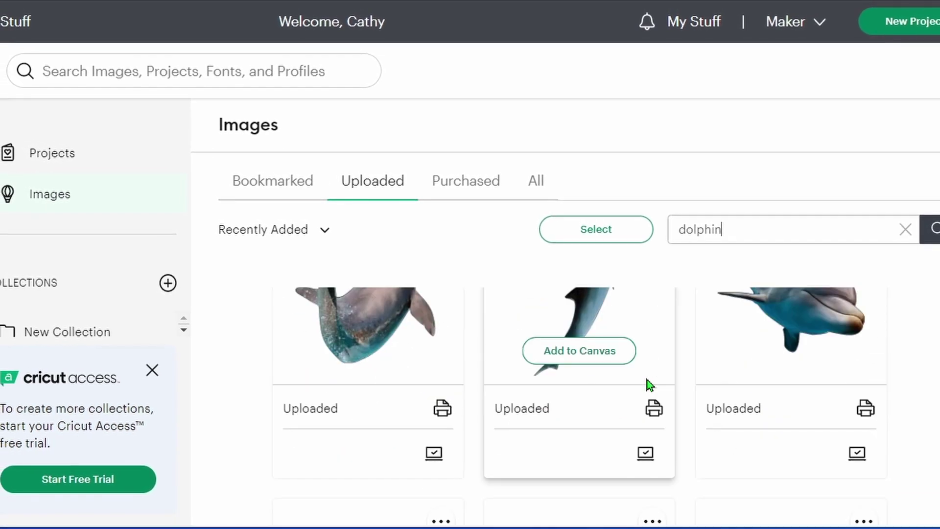
scroll(647, 387, down, 3)
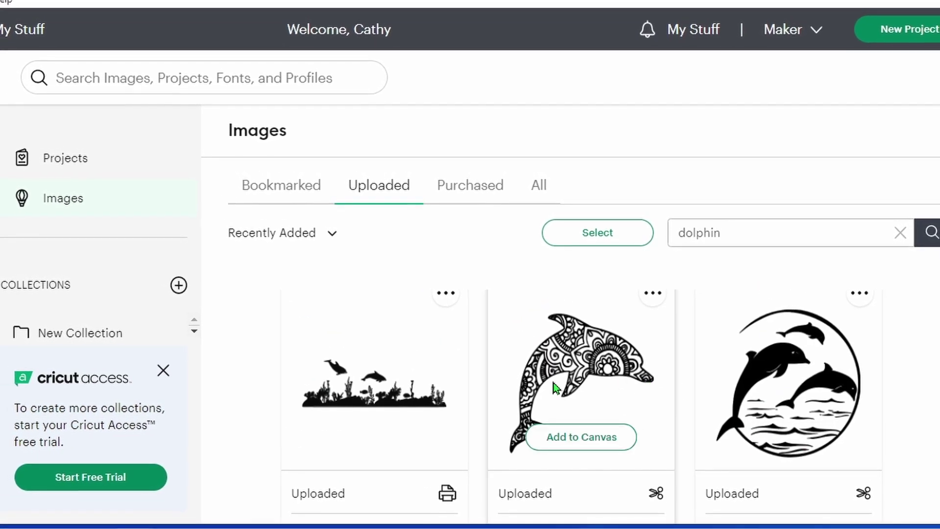
scroll(556, 384, down, 3)
scroll(603, 372, down, 8)
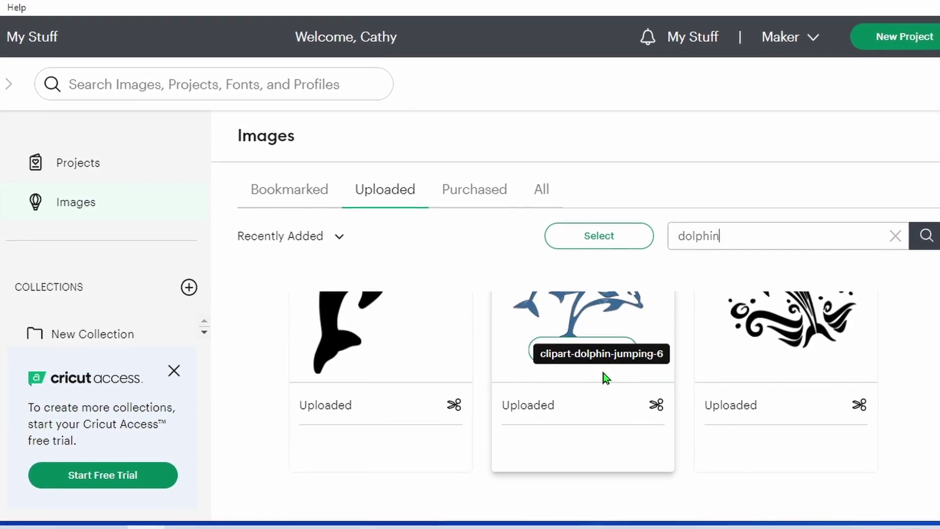
scroll(604, 375, down, 8)
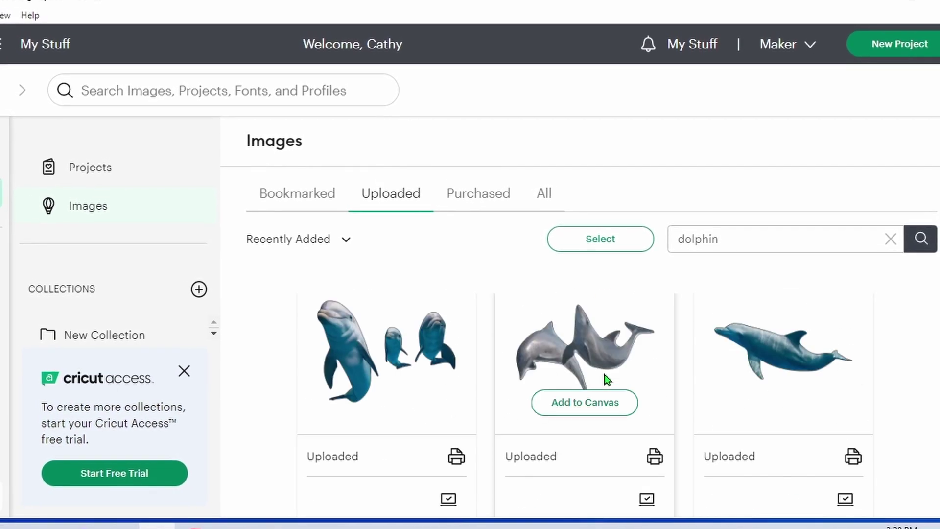
scroll(608, 379, down, 8)
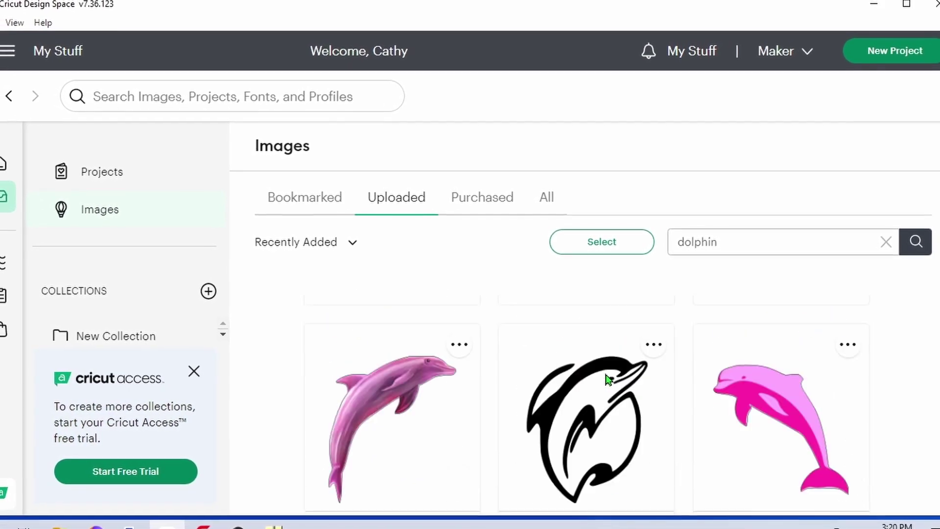
scroll(607, 379, down, 8)
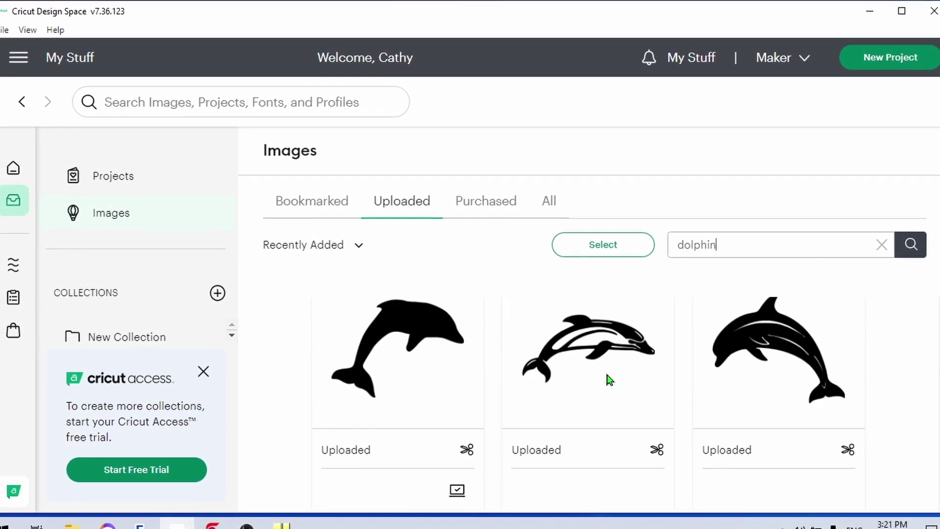
scroll(607, 378, down, 8)
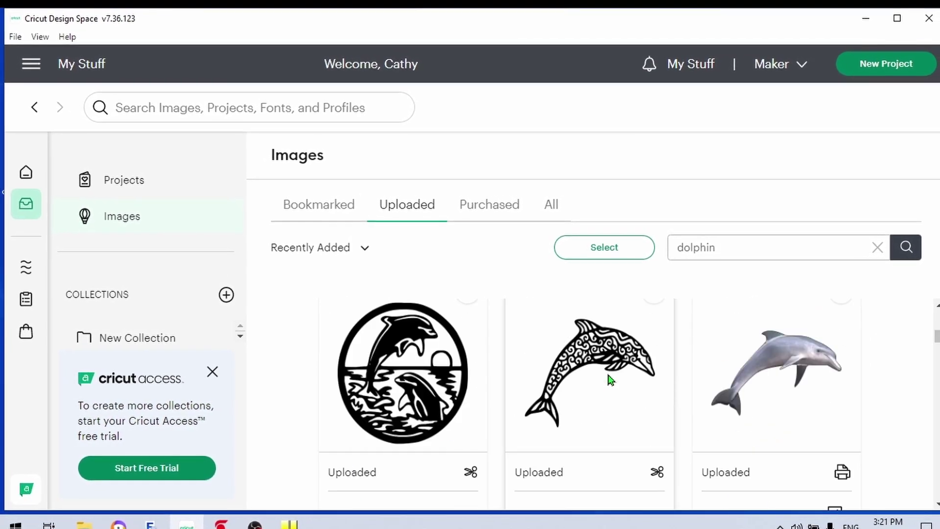
scroll(612, 380, down, 8)
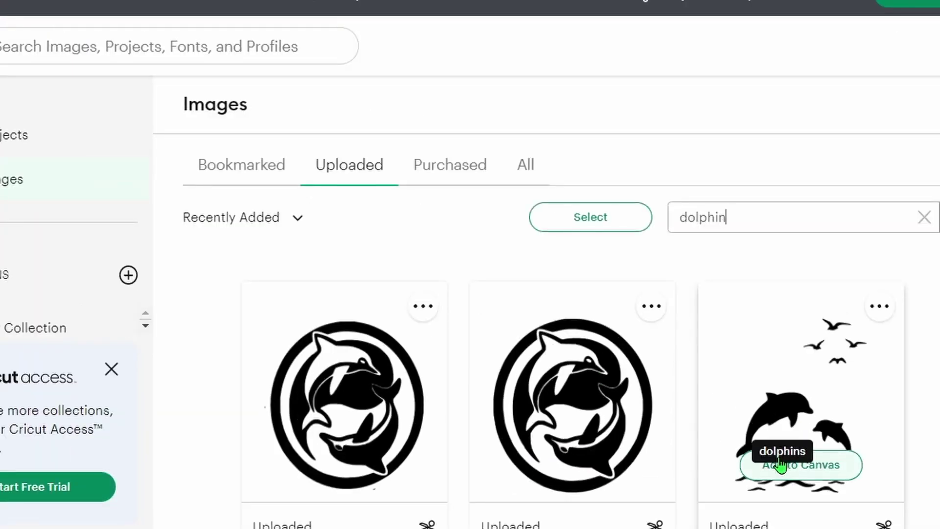
click(780, 465)
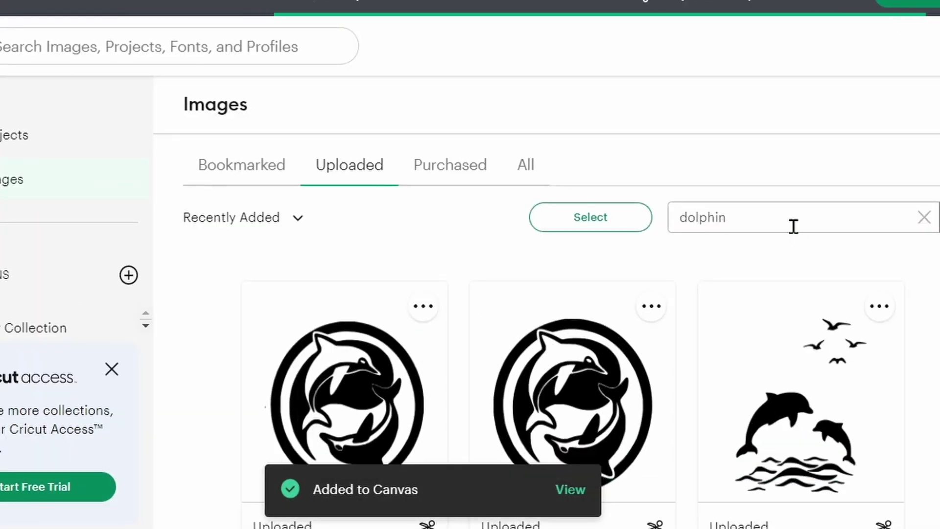
Search uploads for 'enjoy' and add the Enjoy Every Moment quote
double_click(705, 223)
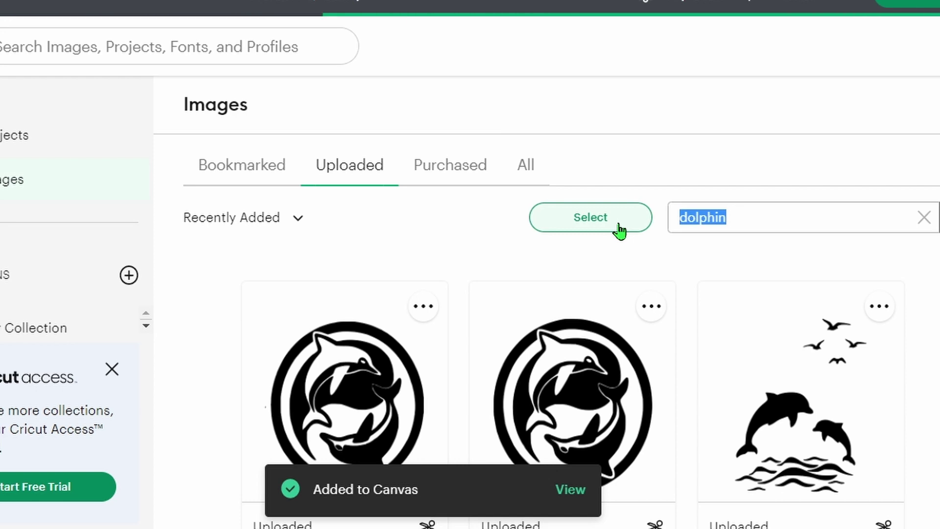
text(e)
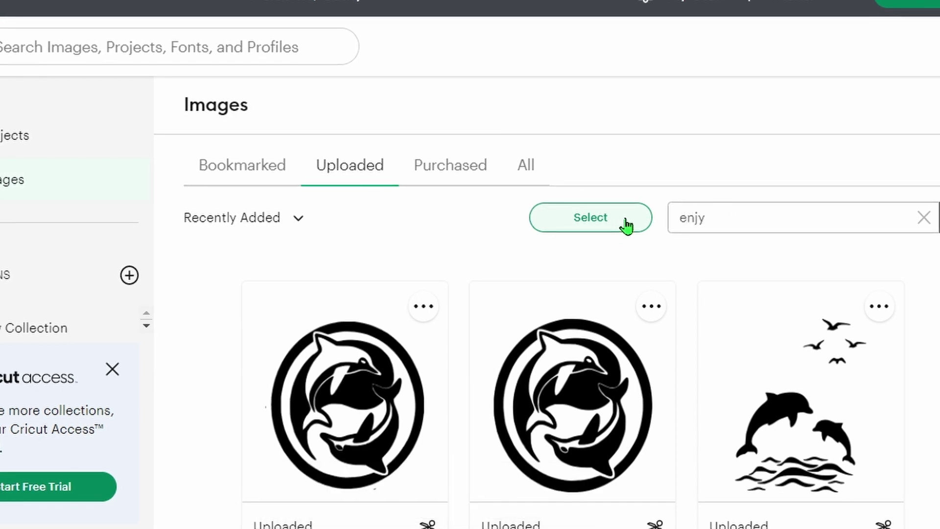
text(njoy)
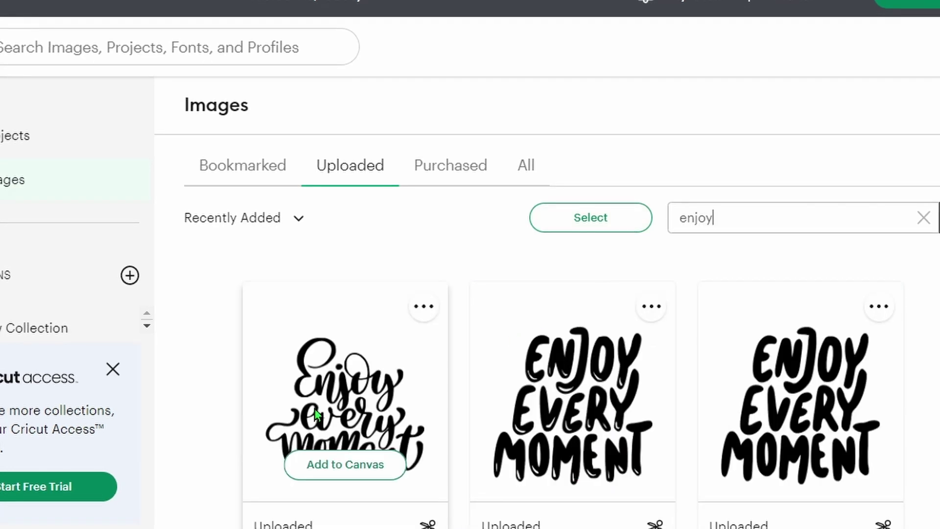
click(330, 464)
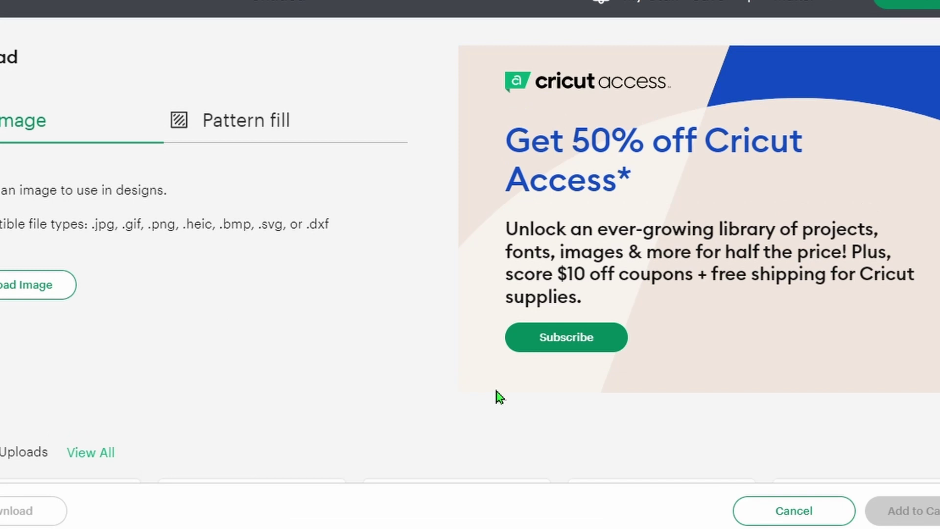
Leave the Upload page and spread the quote, Dolphins and Yin Yang Dolphin images away from the vase
click(828, 510)
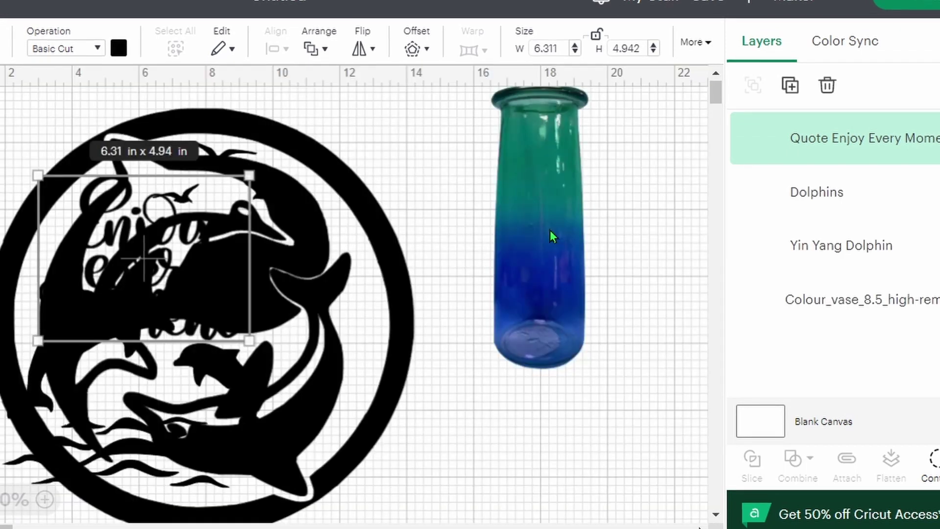
click(550, 230)
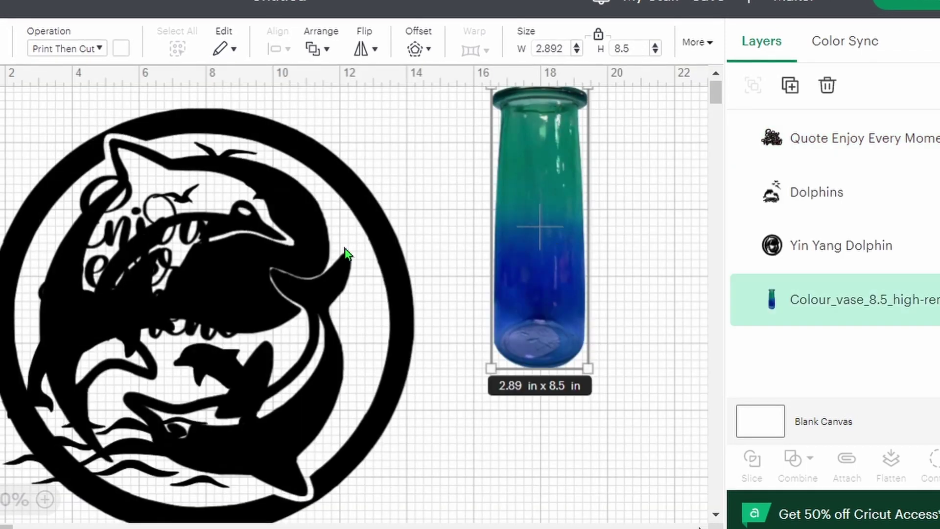
drag(181, 243, 599, 301)
drag(489, 311, 579, 367)
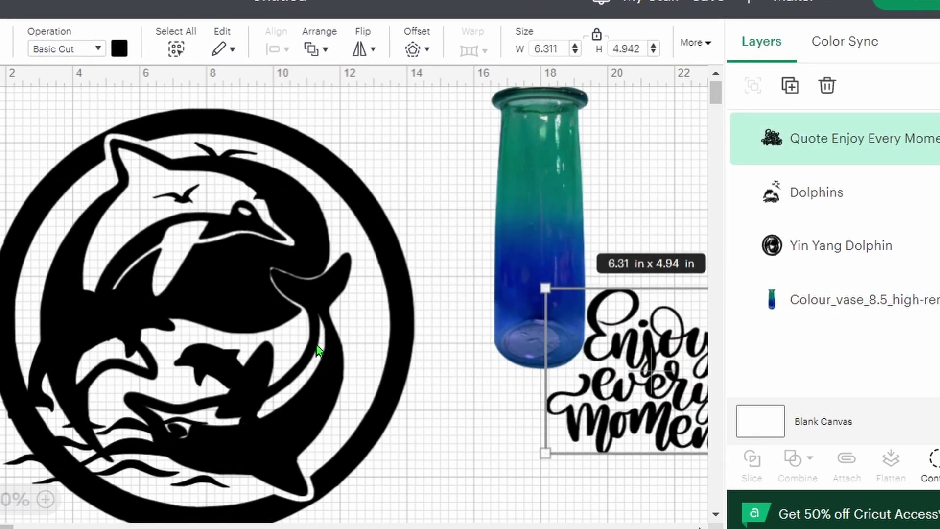
drag(292, 342, 681, 433)
drag(201, 257, 711, 216)
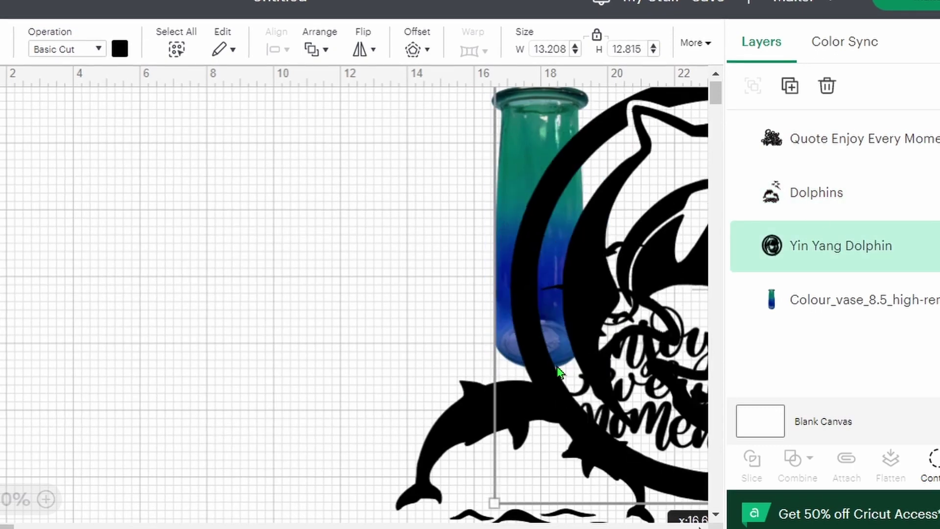
drag(481, 419, 59, 292)
drag(622, 405, 367, 313)
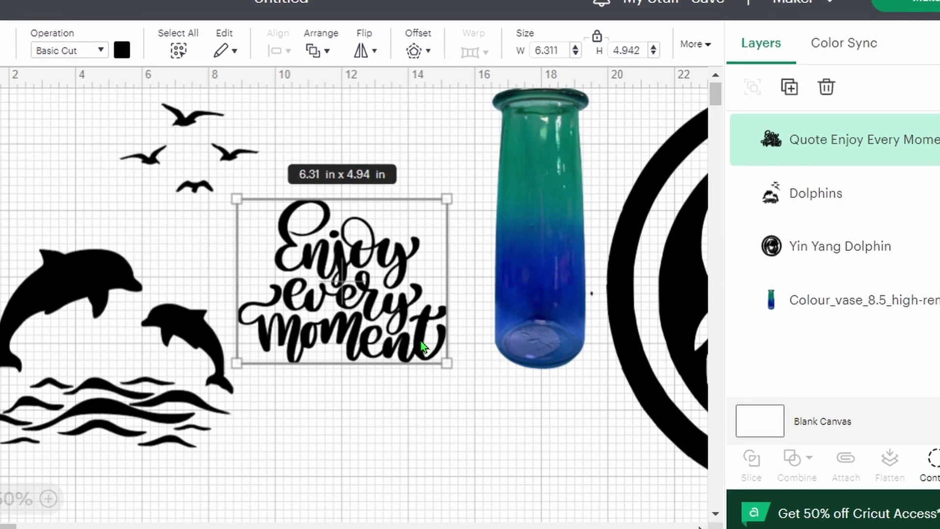
Resize the Enjoy every moment quote to 2.5 in wide
click(548, 316)
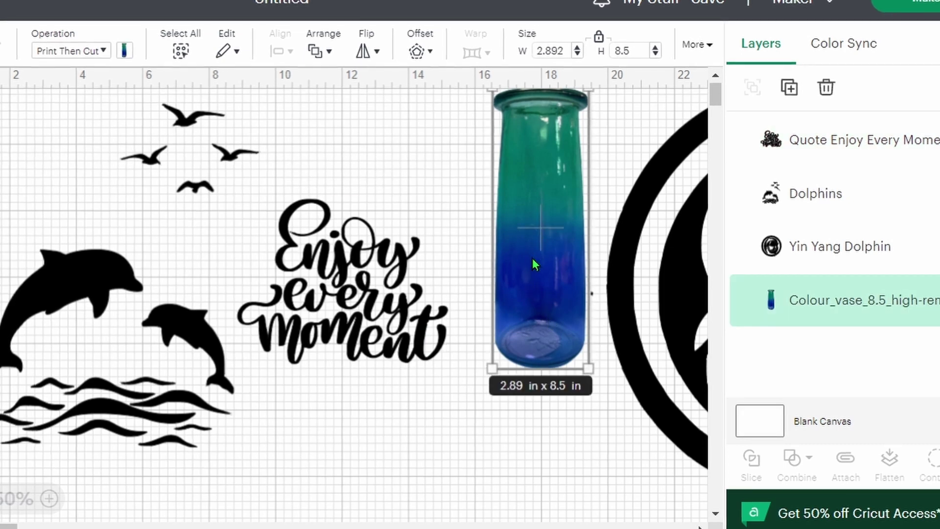
click(338, 312)
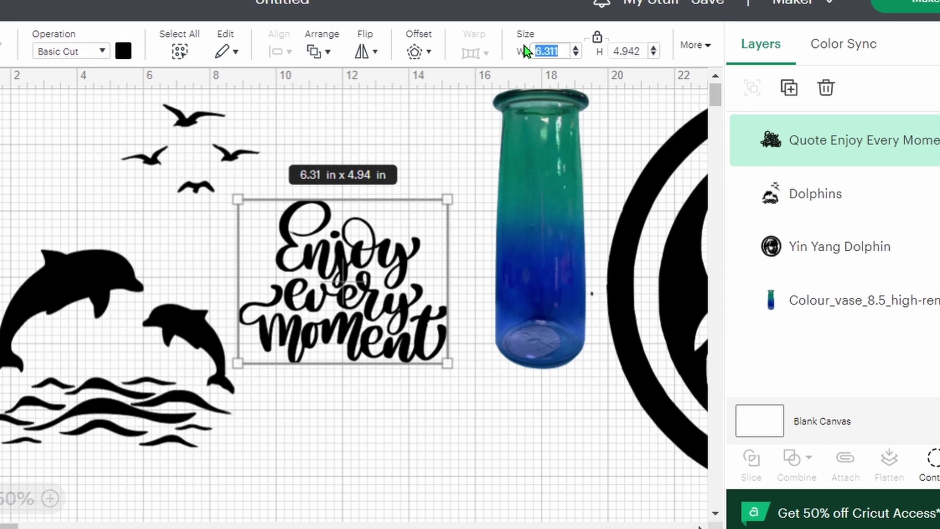
text(2.5)
key(Return)
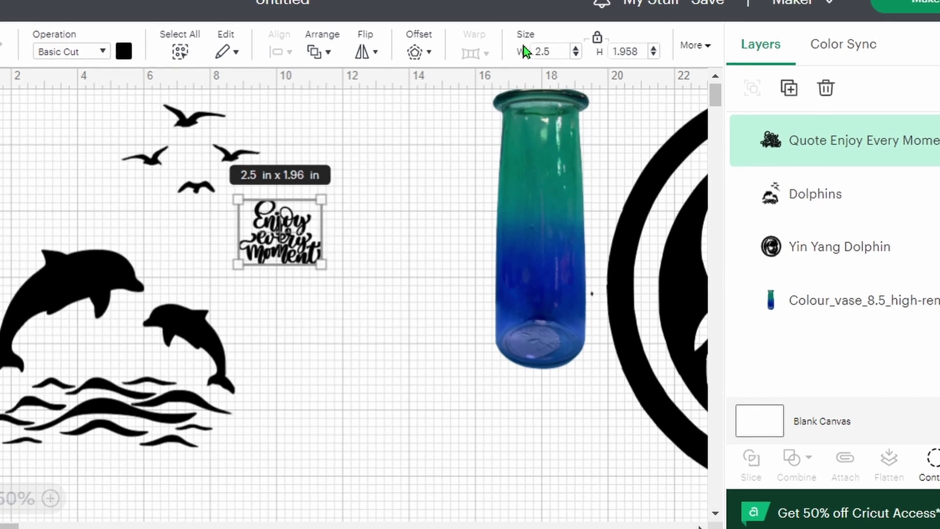
Set the Dolphins design to 3 in high, and move the quote and vase beside it
click(113, 307)
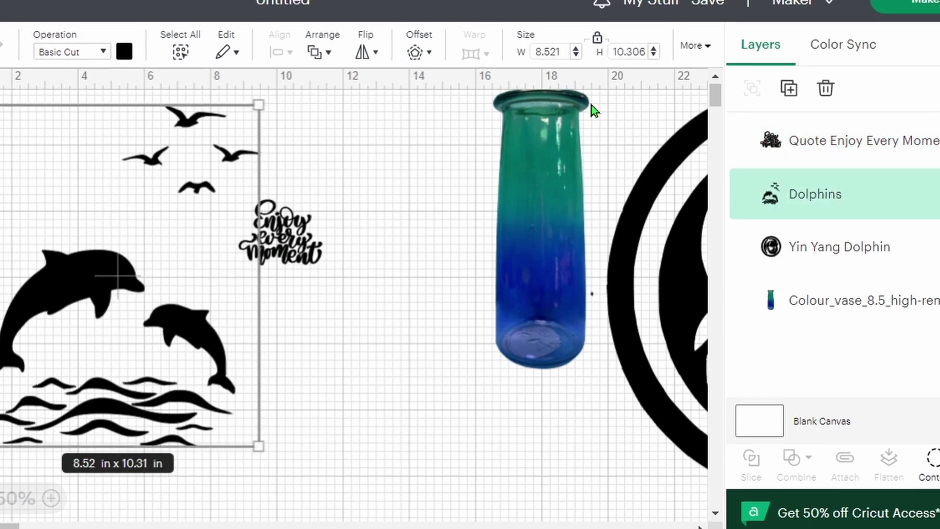
drag(646, 49, 583, 58)
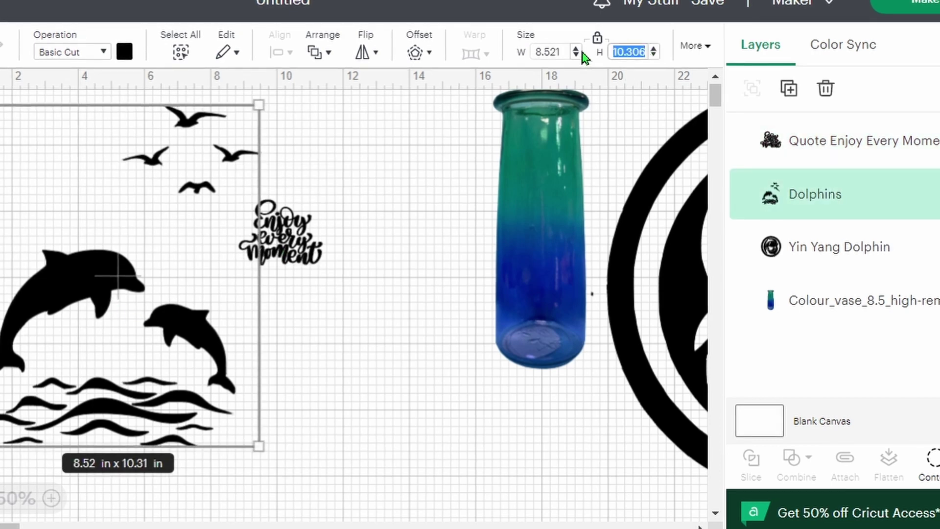
text(3)
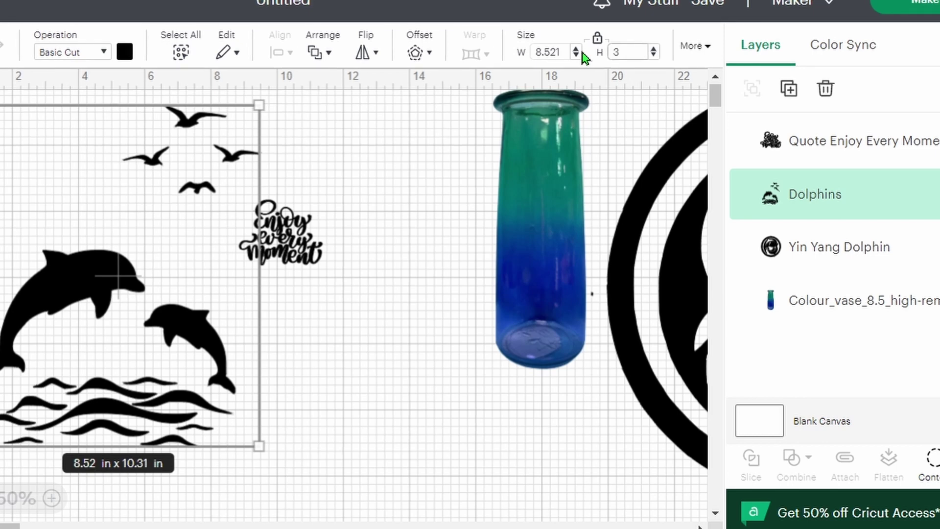
key(Return)
drag(292, 226, 132, 163)
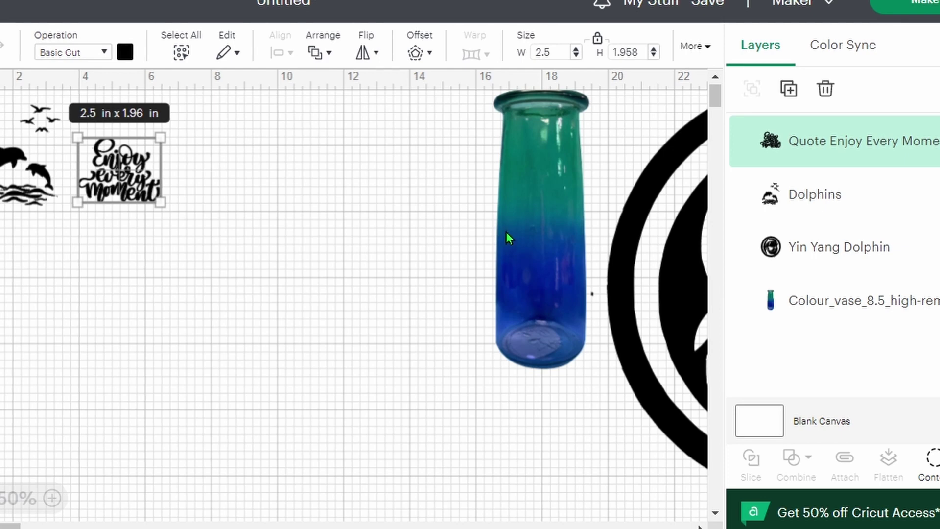
drag(506, 231, 230, 236)
Keep the quote's operation as Basic Cut and change its colour to white
click(134, 184)
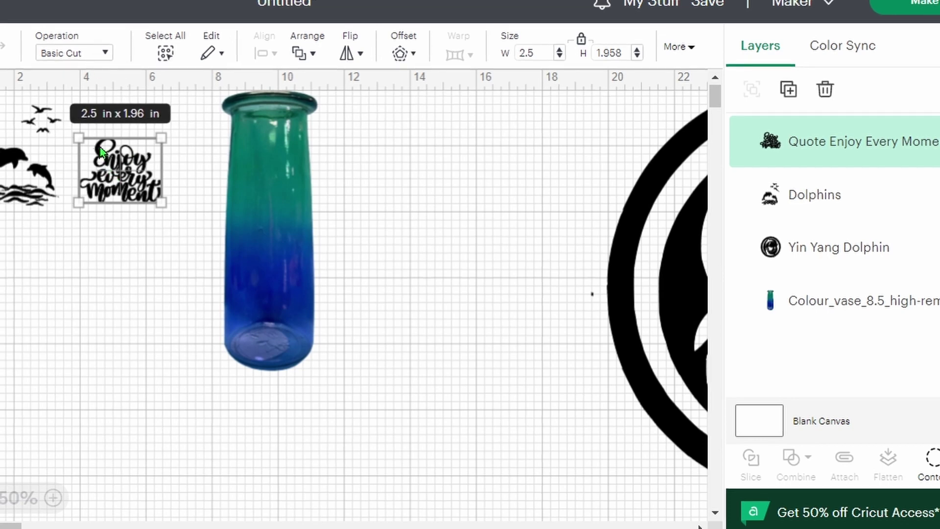
click(106, 54)
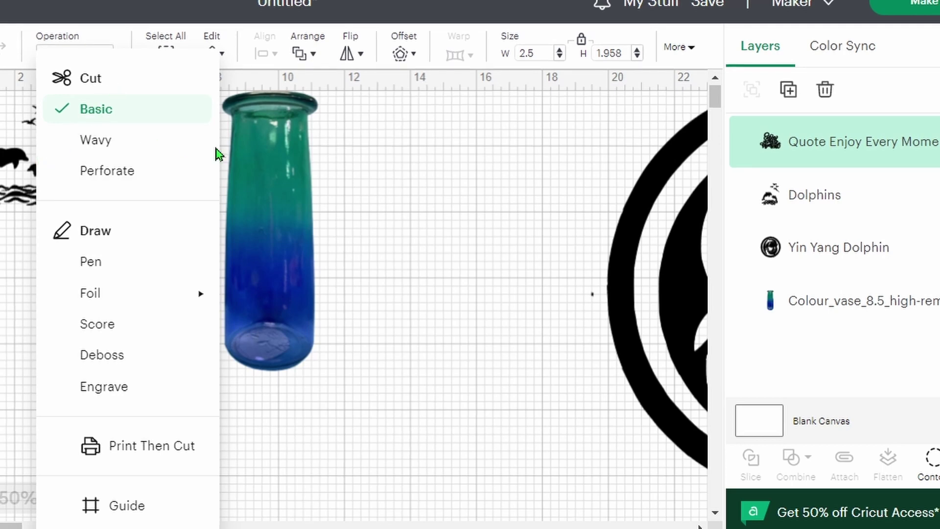
click(212, 189)
click(160, 180)
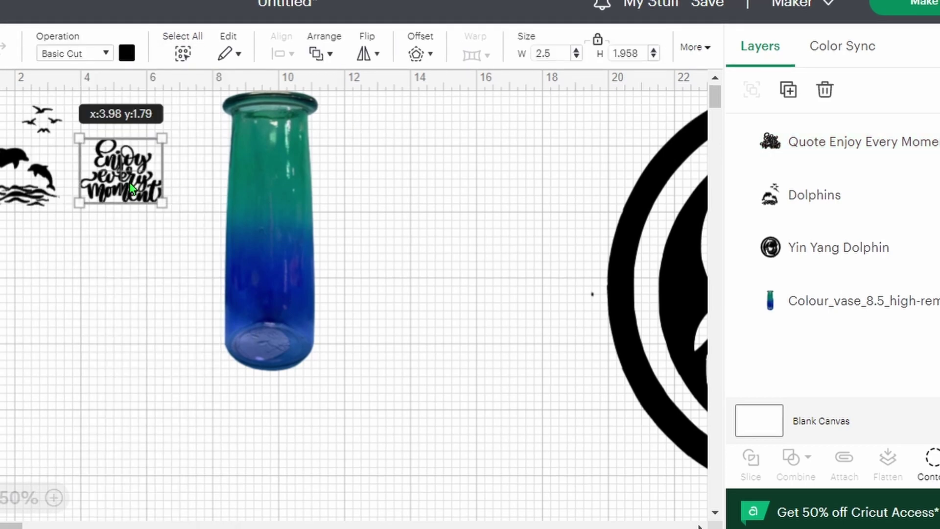
click(129, 55)
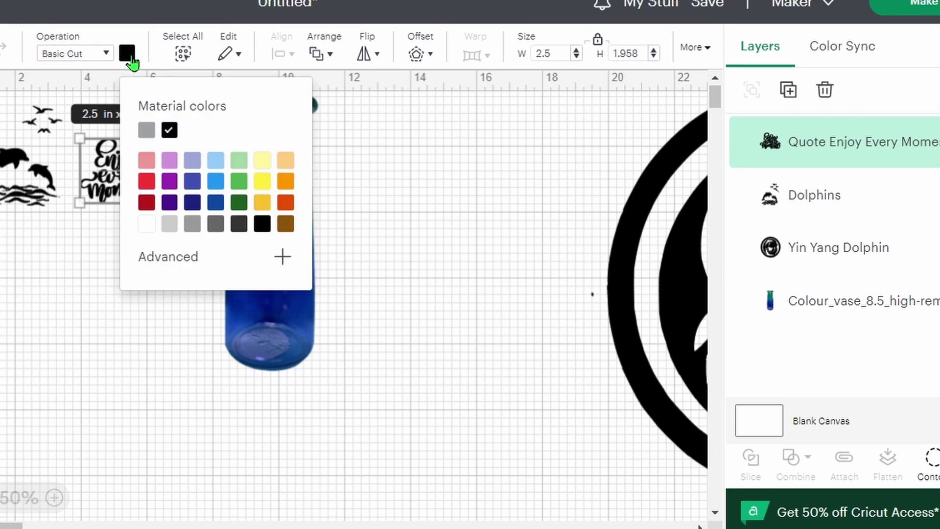
click(145, 225)
Change the Dolphins design's colour to white
click(52, 198)
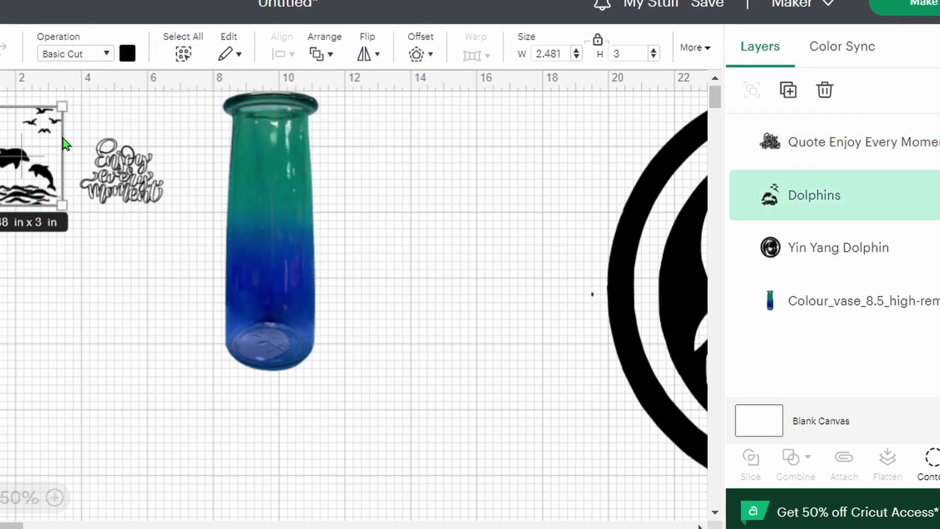
click(128, 53)
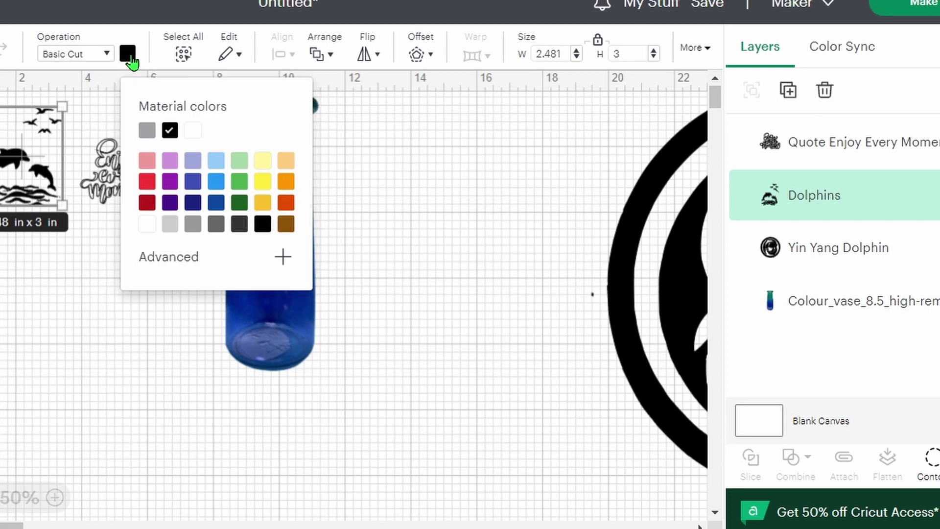
click(144, 229)
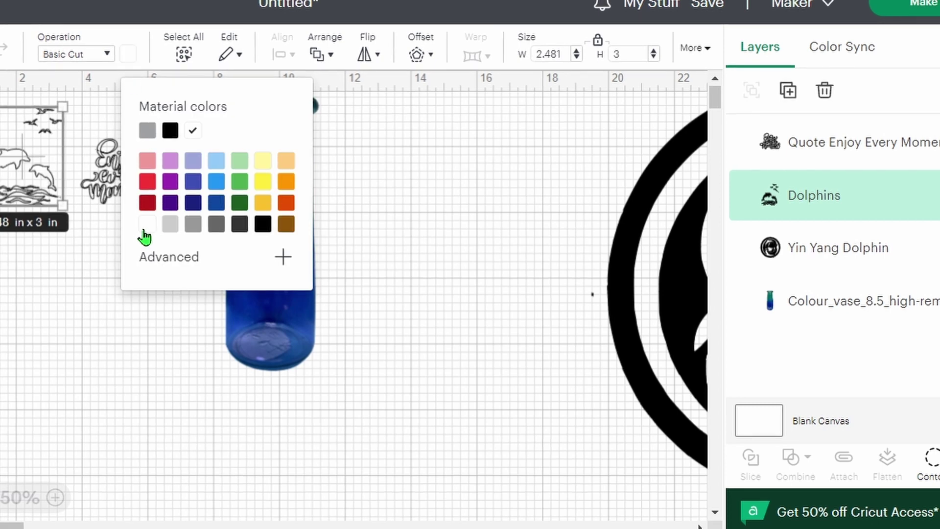
click(413, 181)
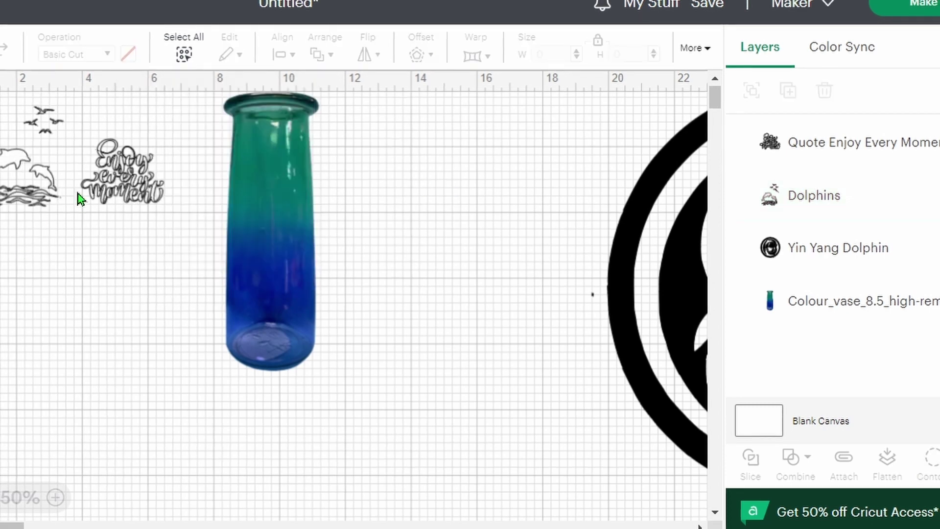
Place the quote and Dolphins design on the vase to preview them
drag(108, 170, 257, 196)
drag(7, 177, 254, 310)
click(450, 300)
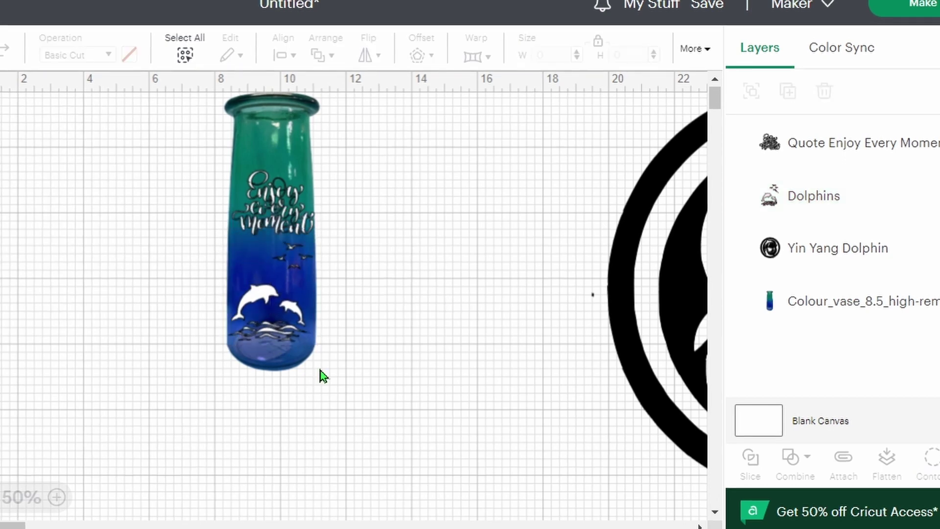
Zoom to 100% and move the quote and Dolphins design off the vase to its left
click(57, 497)
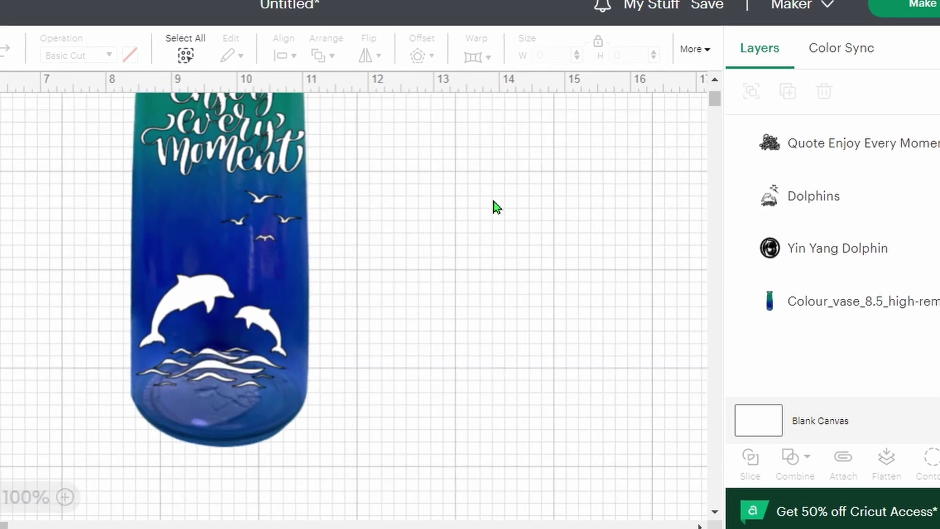
scroll(504, 174, up, 4)
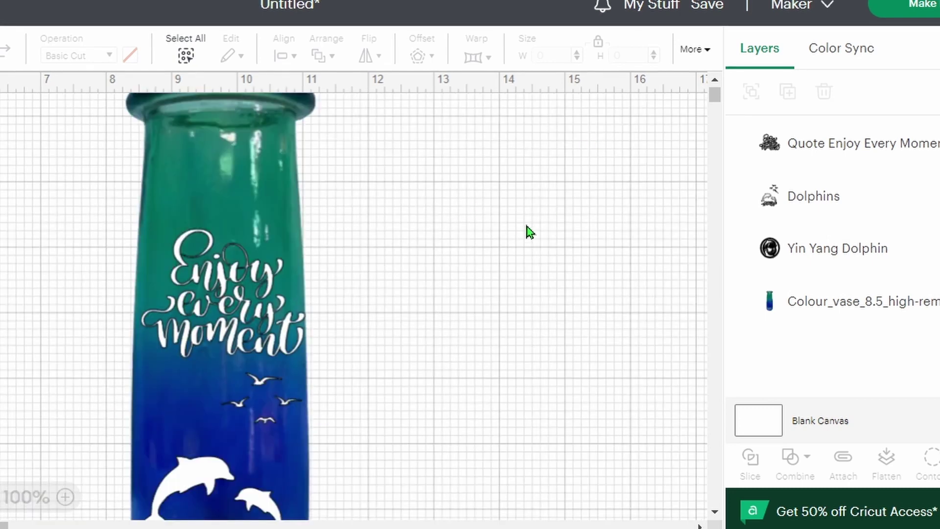
drag(237, 312, 229, 301)
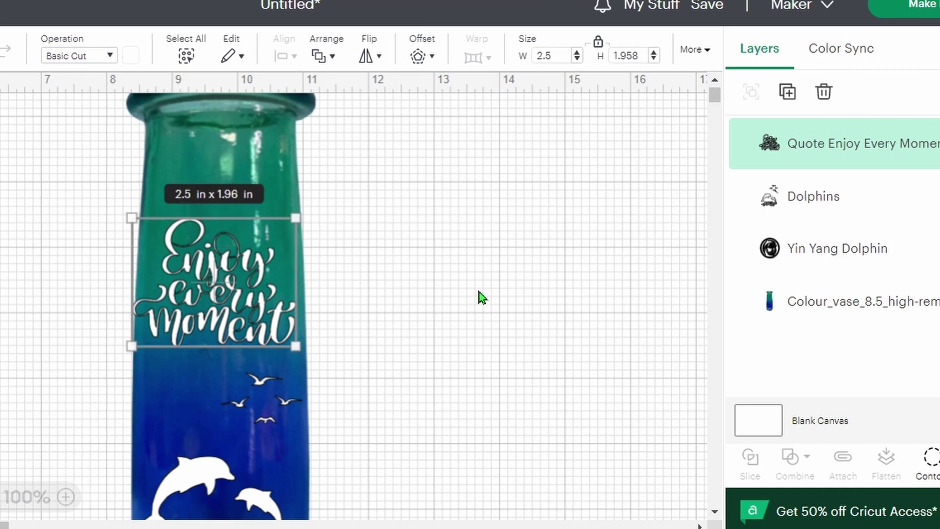
click(620, 388)
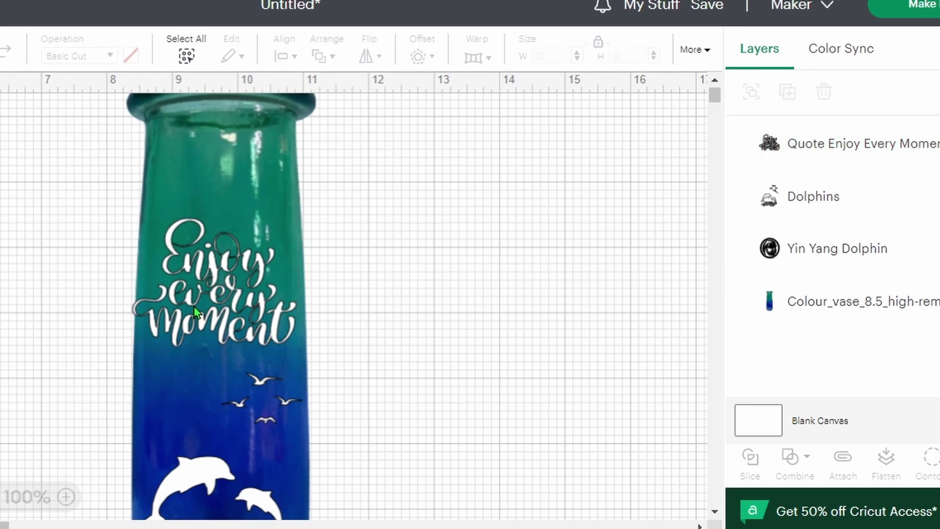
drag(232, 297, 11, 191)
drag(184, 474, 1, 240)
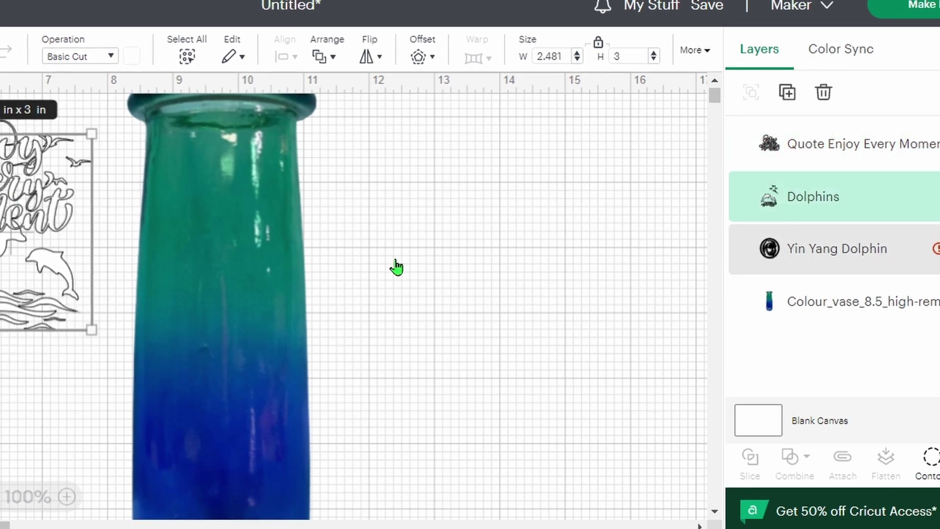
Set the Yin Yang Dolphin image width to 2.5 in
scroll(397, 266, right, 10)
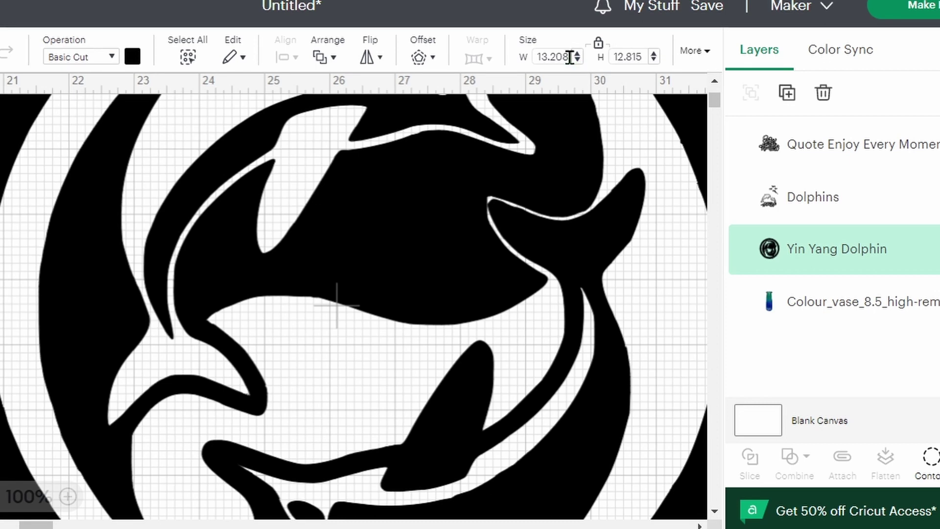
click(535, 57)
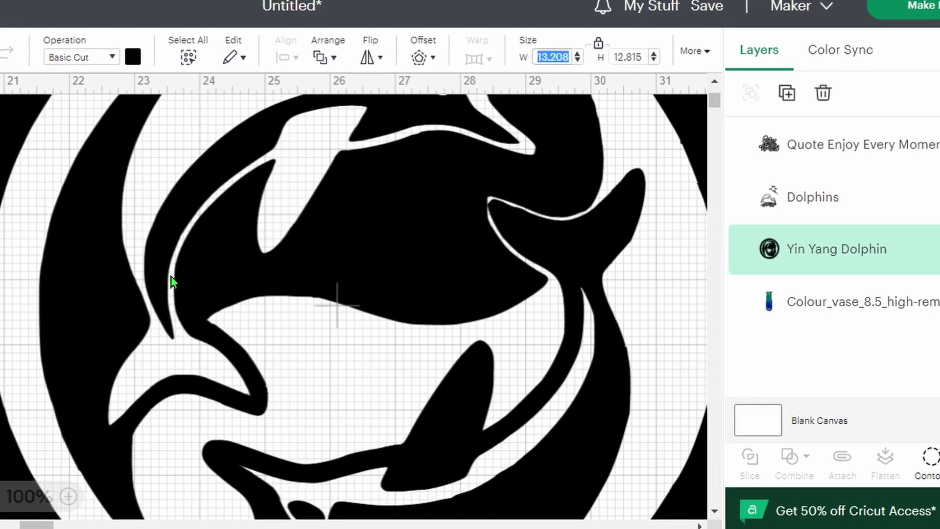
text(2.5)
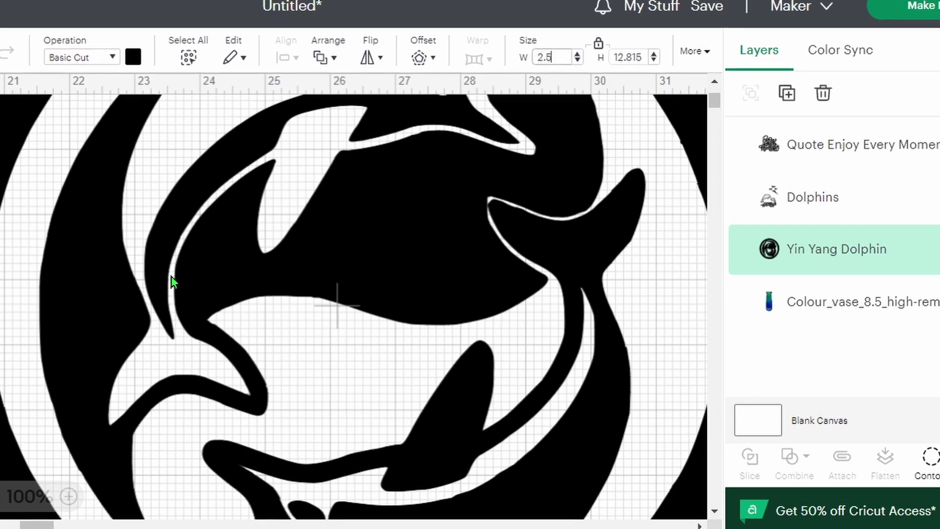
key(Return)
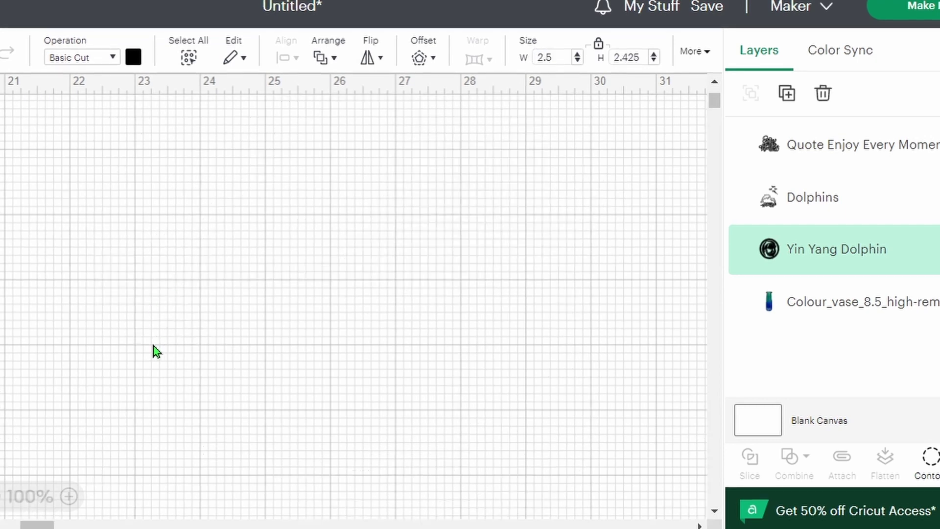
Position the resized Yin Yang Dolphin right of the vase, then delete it
scroll(352, 294, left, 2)
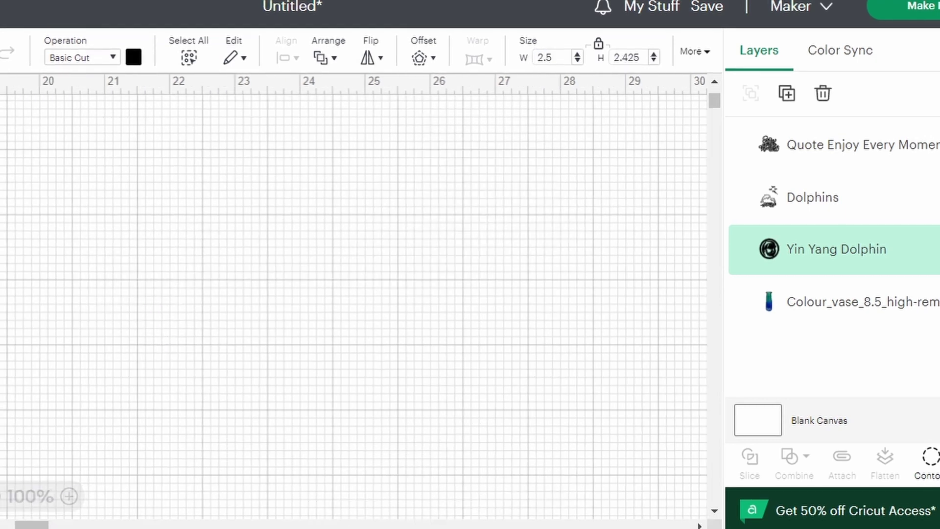
click(808, 255)
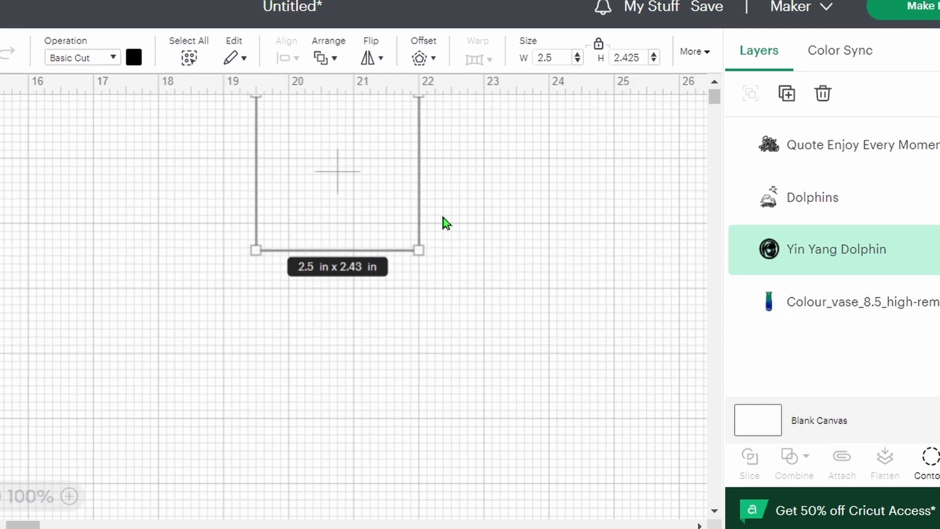
drag(371, 199, 30, 230)
mouse_move(20, 526)
click(138, 451)
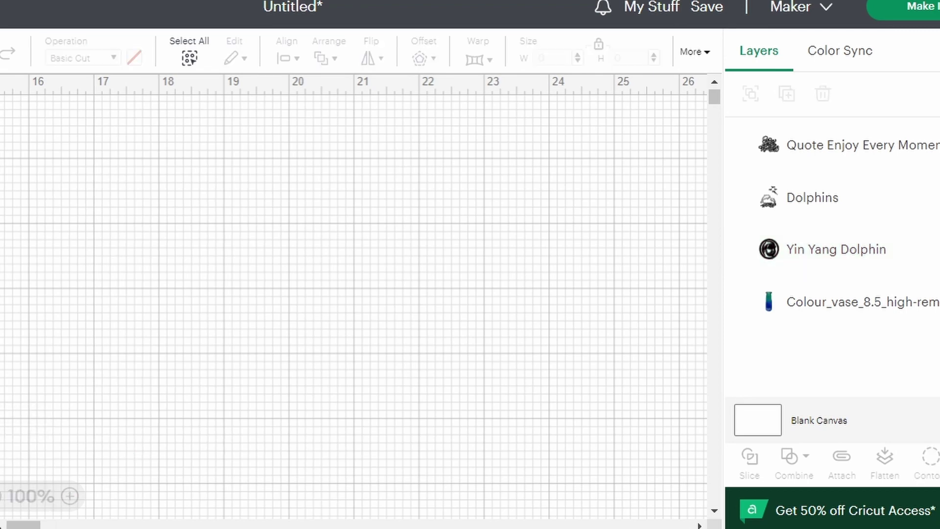
scroll(348, 294, left, 10)
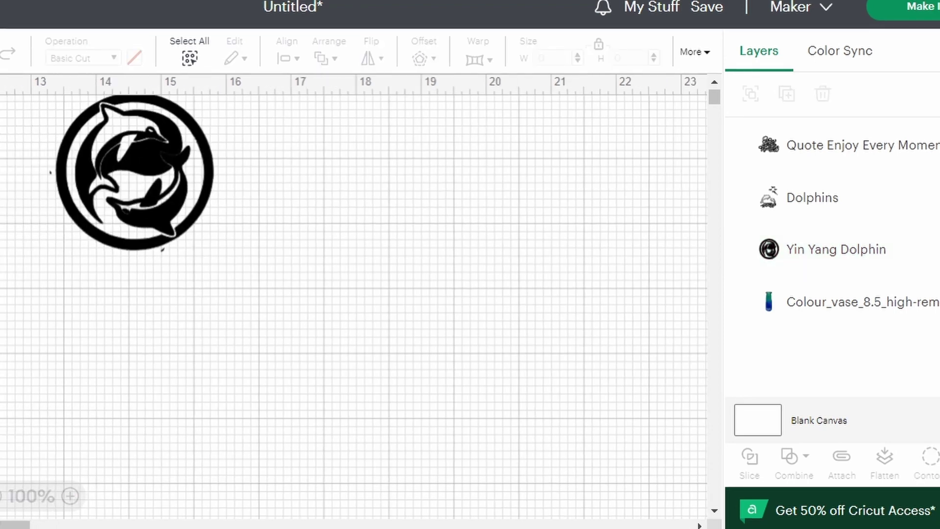
scroll(347, 293, left, 5)
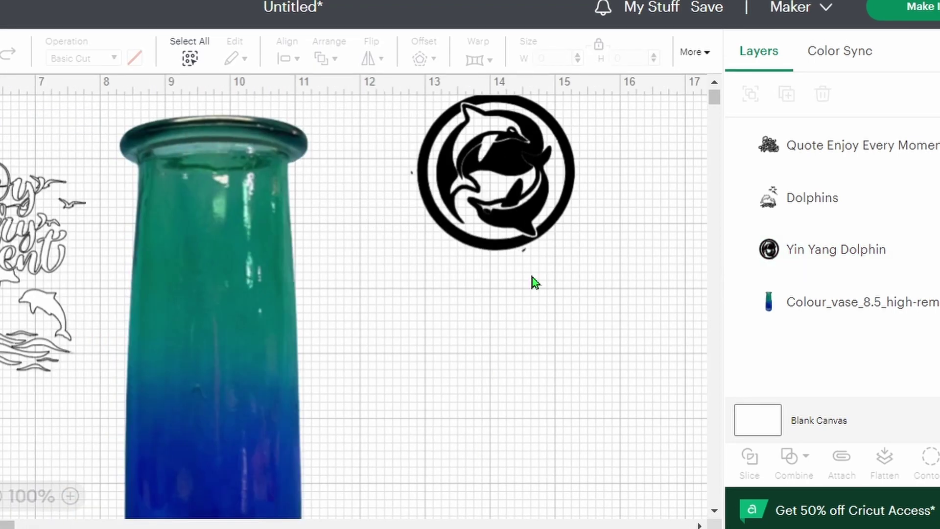
drag(519, 215, 544, 224)
click(652, 246)
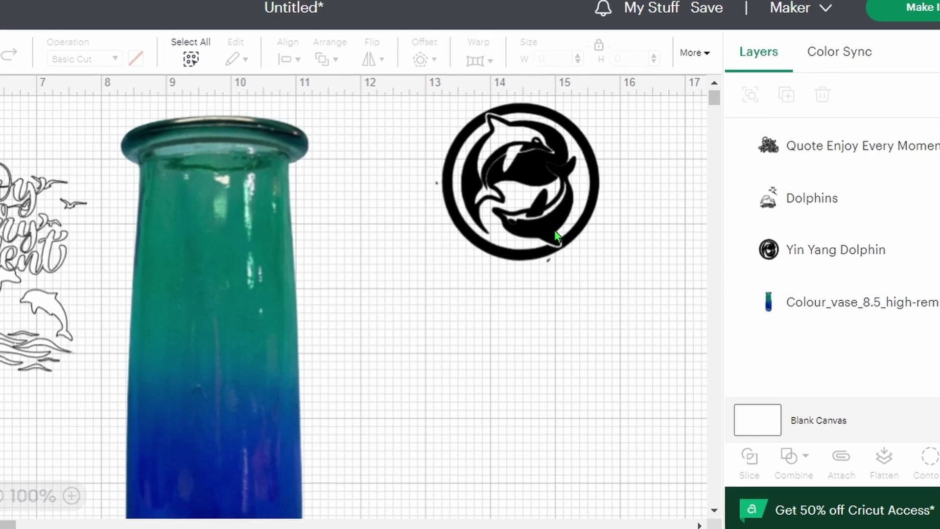
click(530, 219)
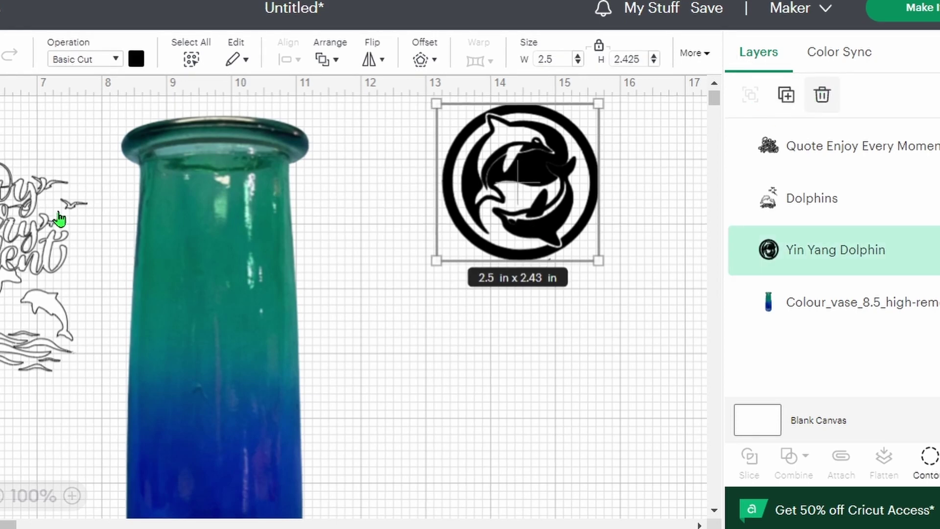
click(822, 94)
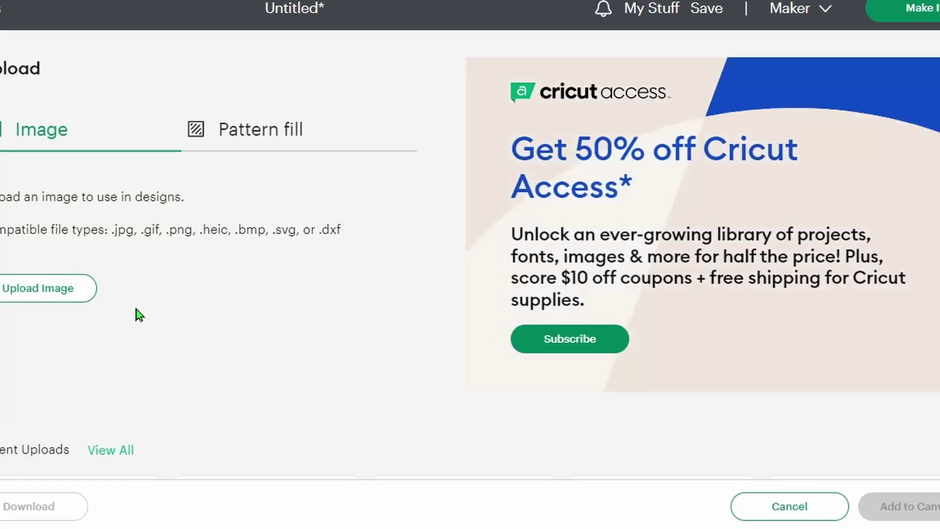
Search the uploaded images for 'dolphi' and add two yin yang dolphin images to the canvas
scroll(245, 301, down, 3)
scroll(248, 302, down, 10)
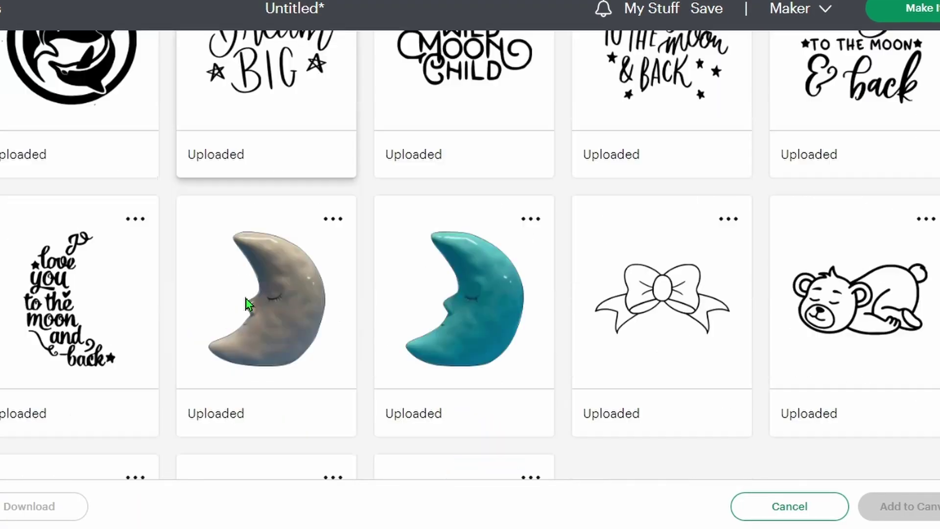
scroll(248, 303, up, 10)
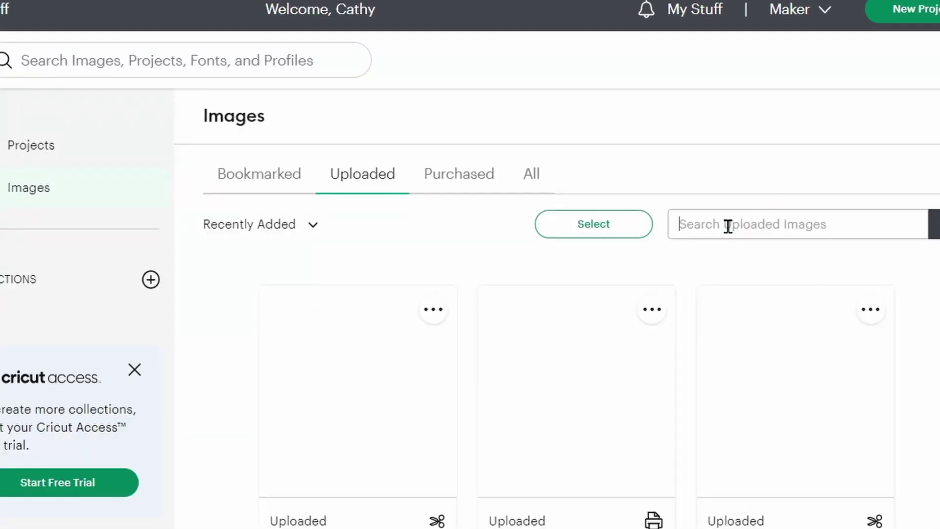
text(dolphin)
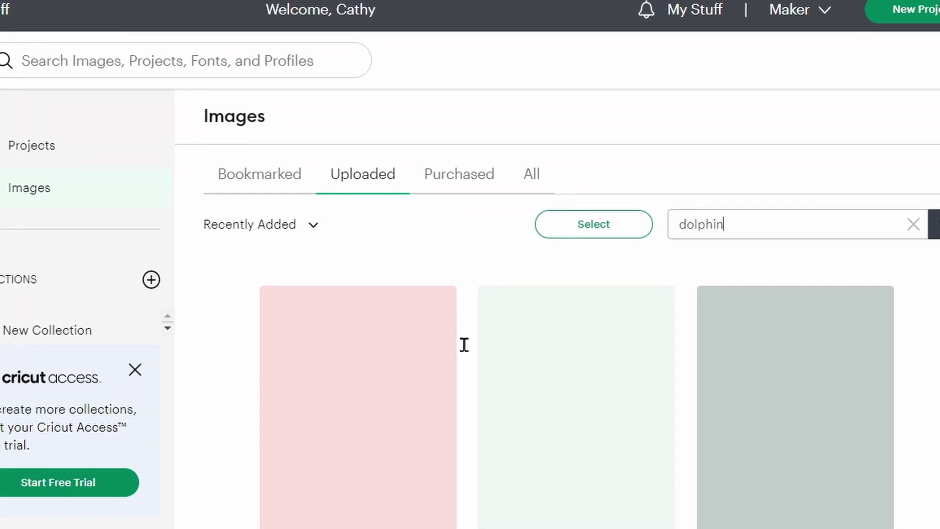
mouse_move(572, 334)
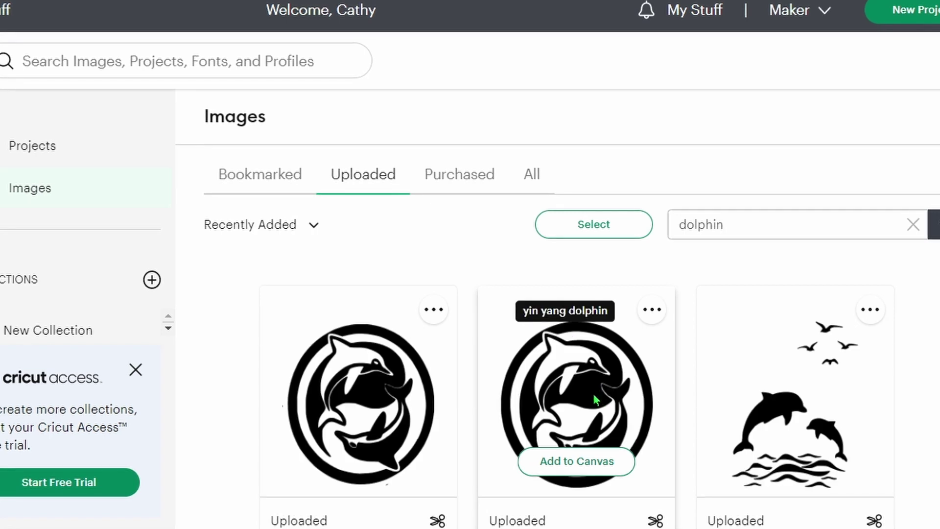
click(593, 461)
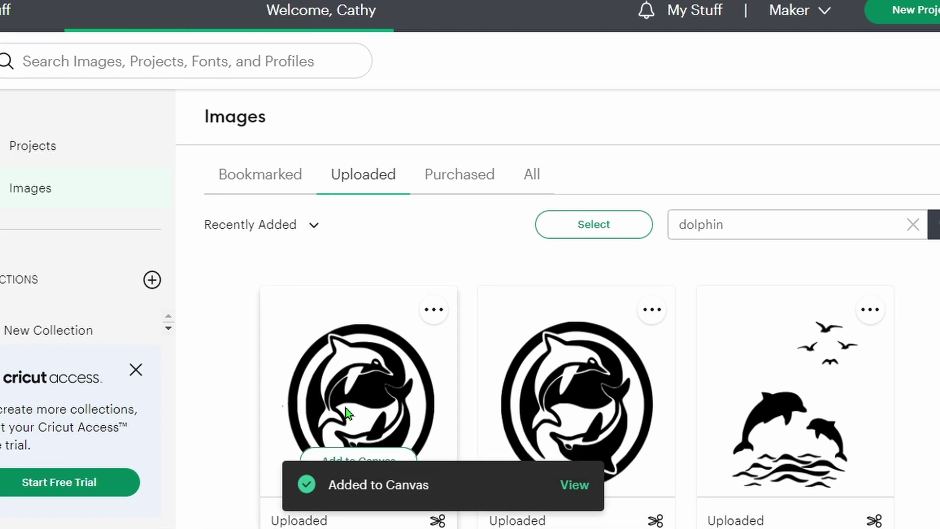
mouse_move(358, 405)
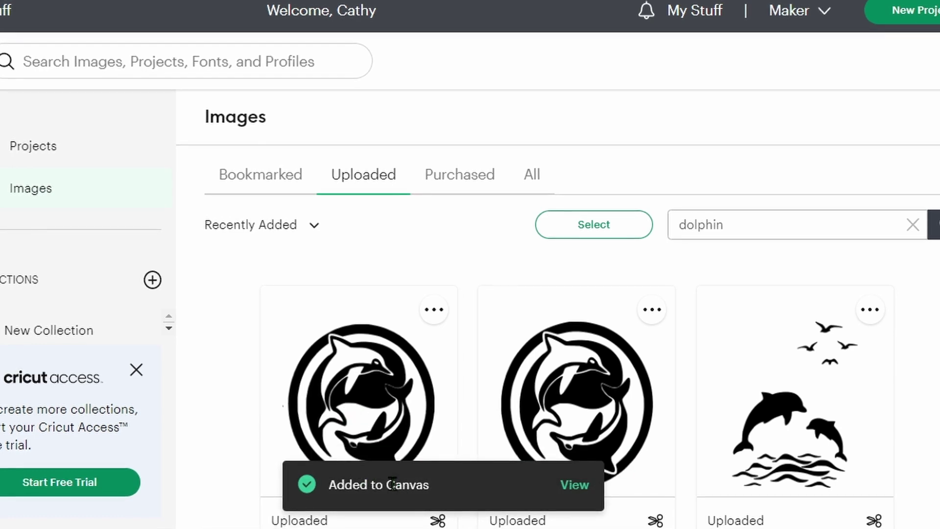
mouse_move(392, 484)
click(369, 462)
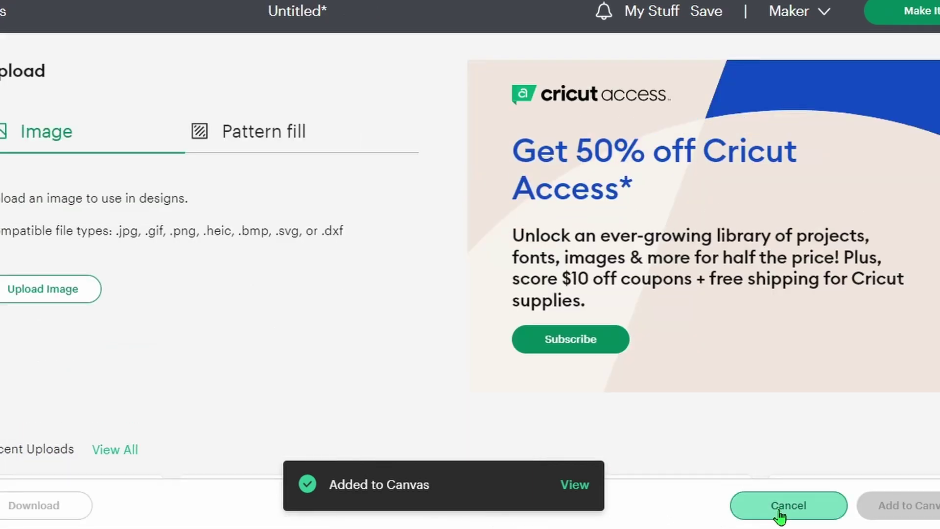
Return to the canvas and set the new dolphin image's width to 2.5 in
click(780, 512)
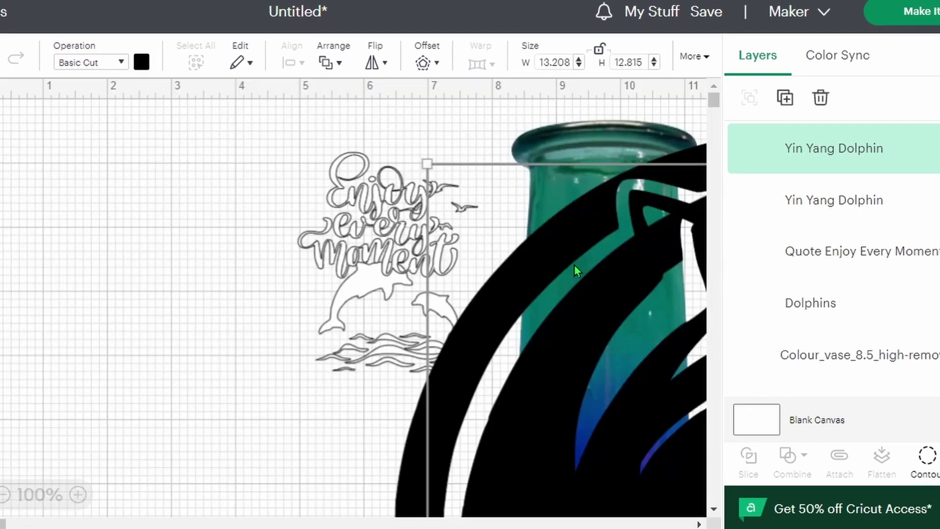
click(553, 62)
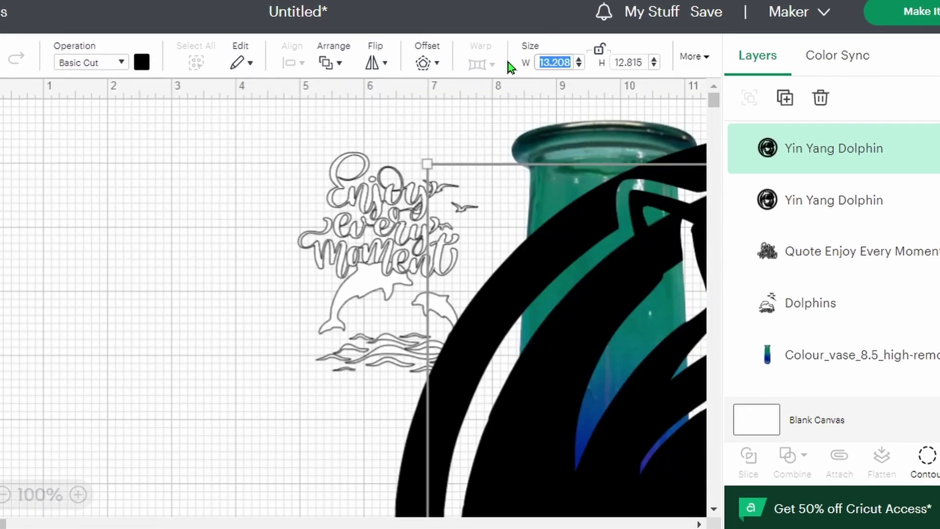
text(2.5)
key(Return)
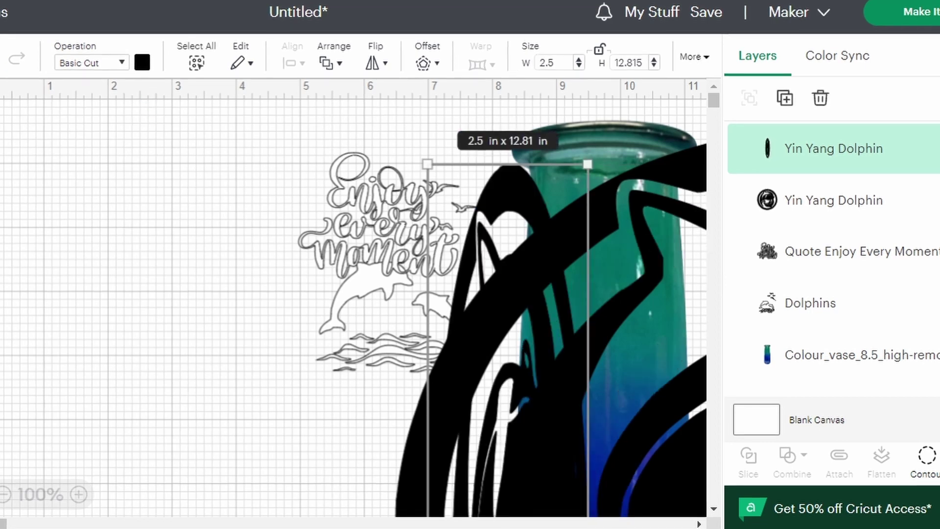
Undo to remove the added dolphin images and select the vase
key(ctrl+z)
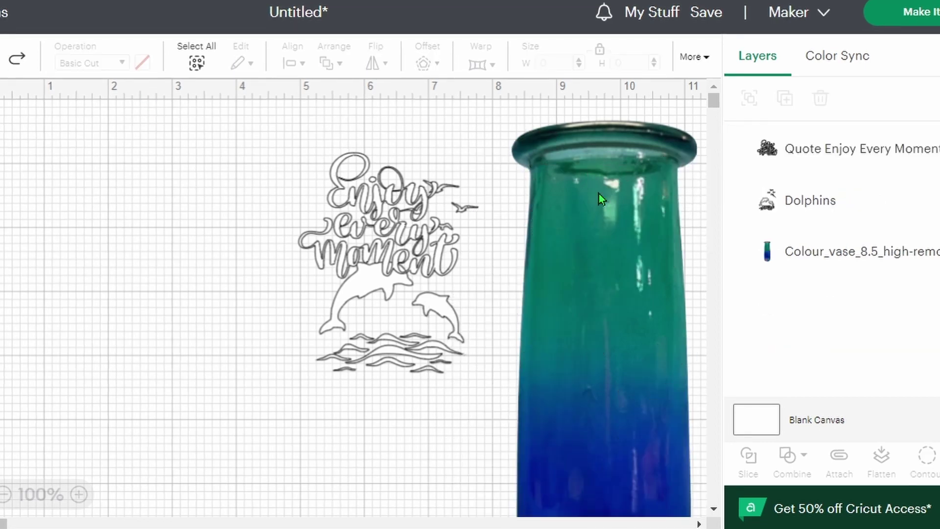
click(616, 216)
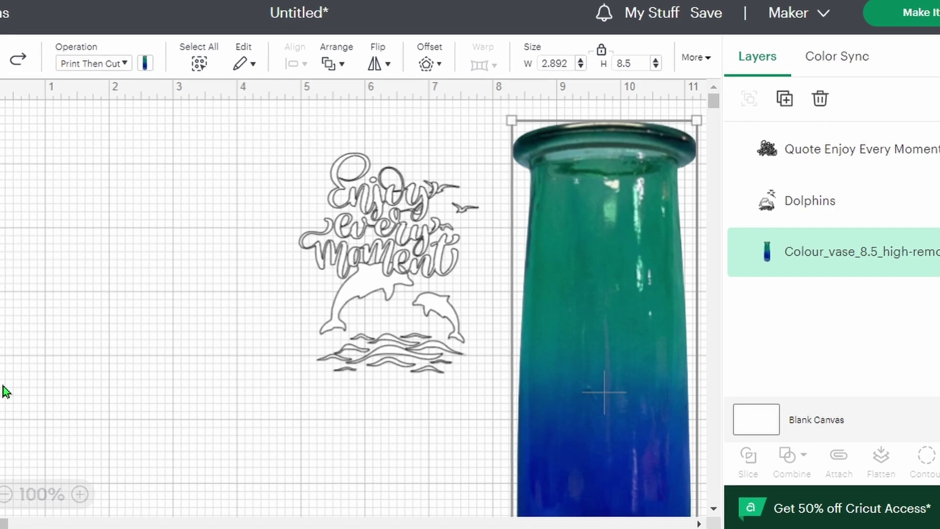
scroll(3, 392, down, 4)
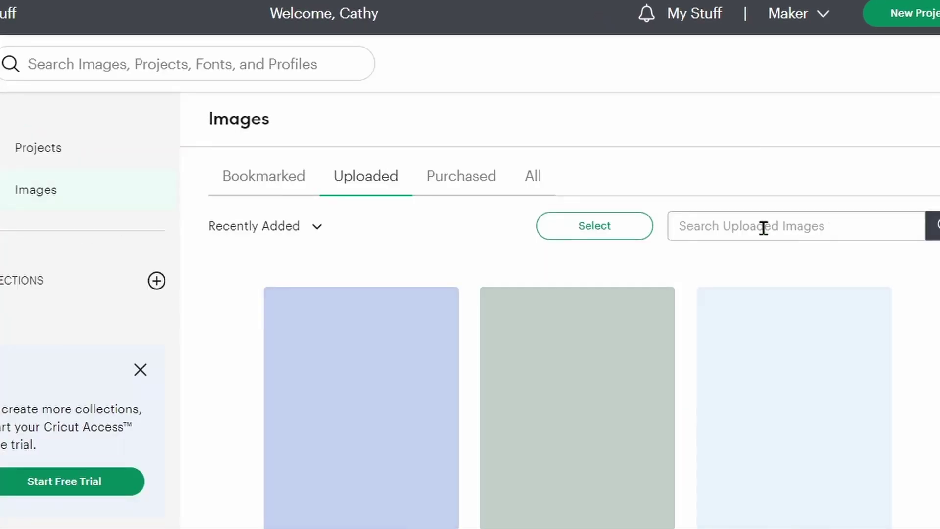
Search the uploaded images for 'dolphin' and add both yin yang dolphin cards to the canvas
click(766, 228)
text(dolphin)
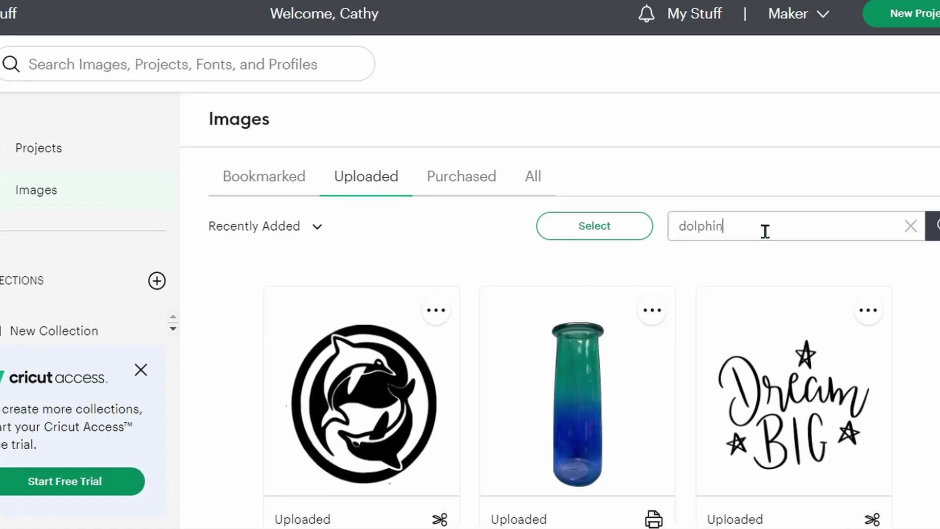
key(Return)
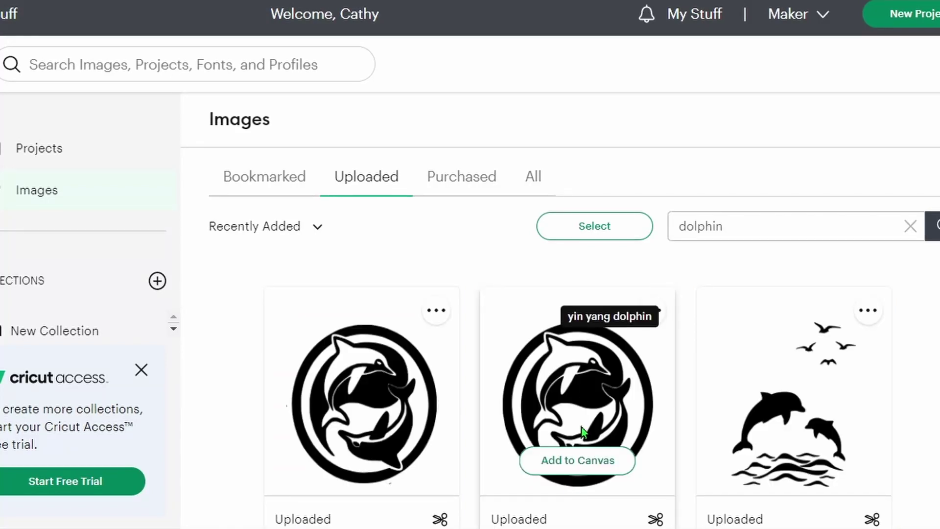
click(569, 458)
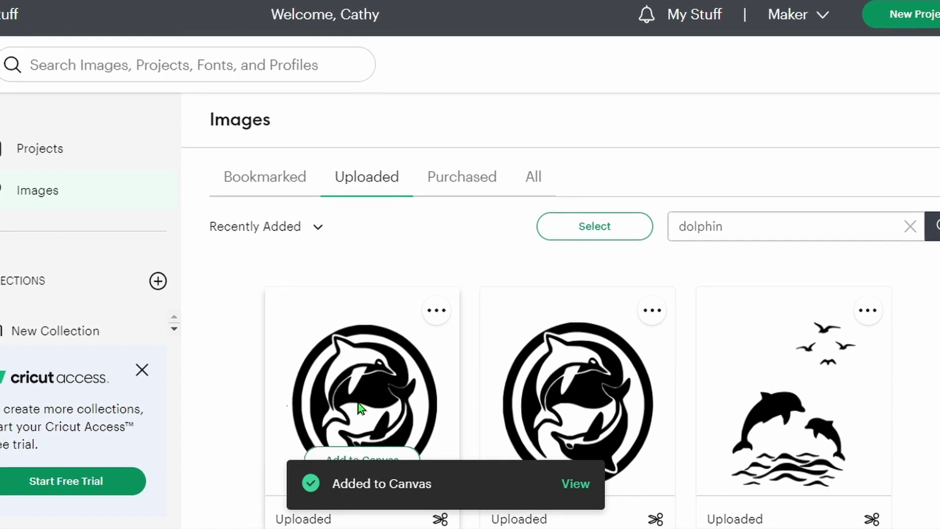
click(346, 458)
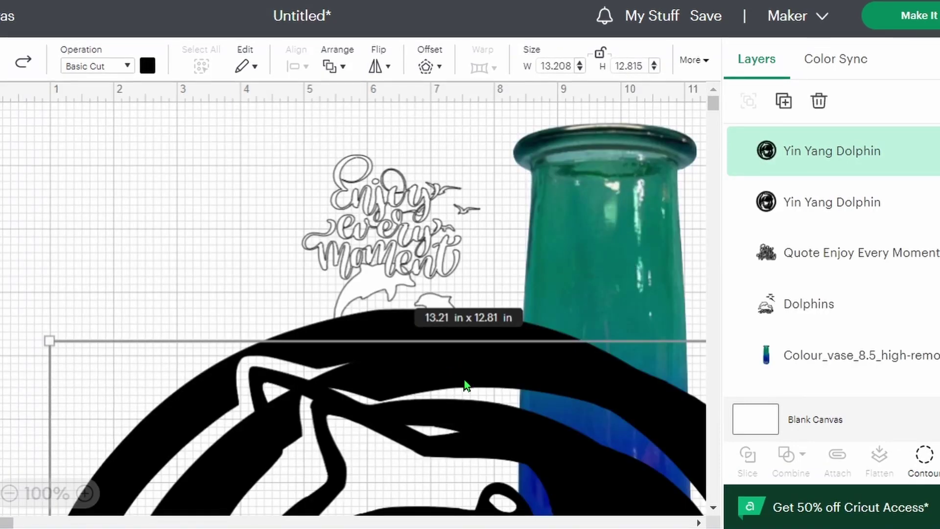
Toggle the proportion lock and set the first yin yang dolphin to 2.5 in wide
click(600, 55)
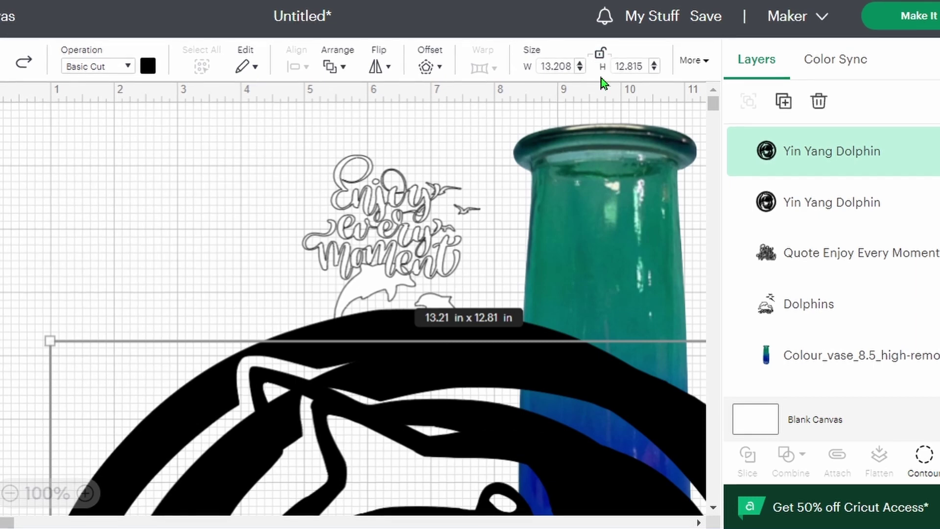
click(565, 67)
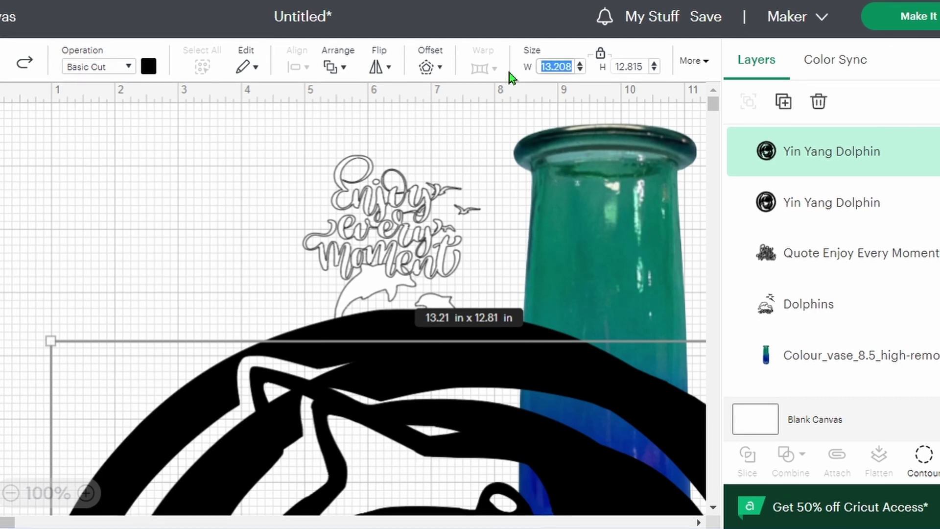
text(2.5)
key(Return)
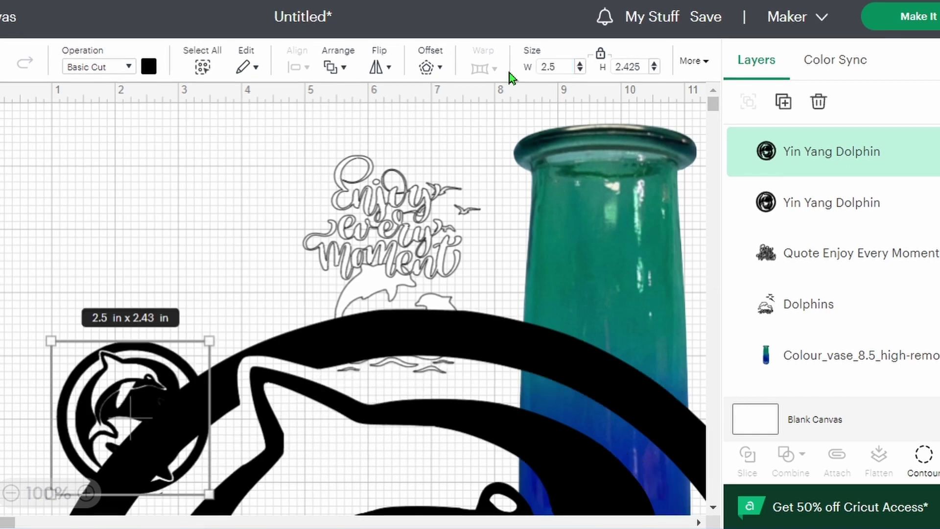
Shrink the second yin yang dolphin to 2.5 in wide and place both at the top-left
click(549, 332)
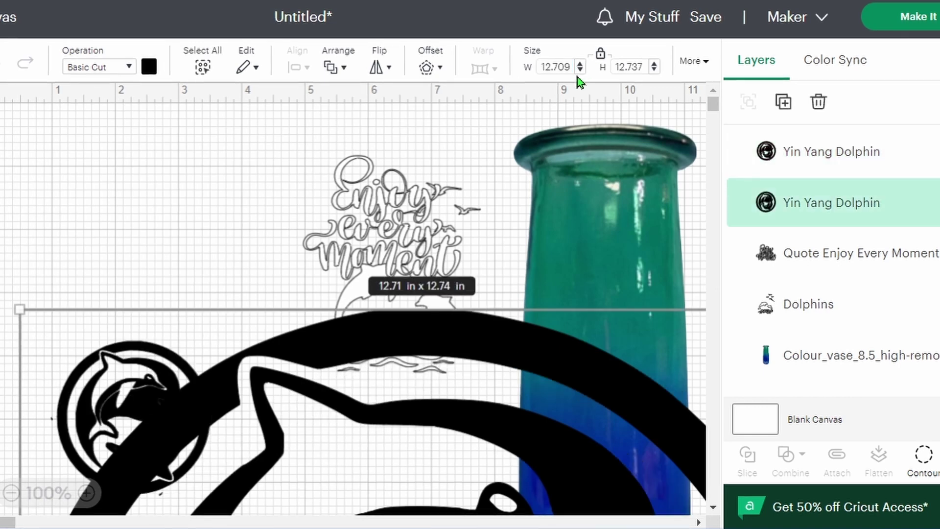
click(563, 67)
text(2.5)
key(Return)
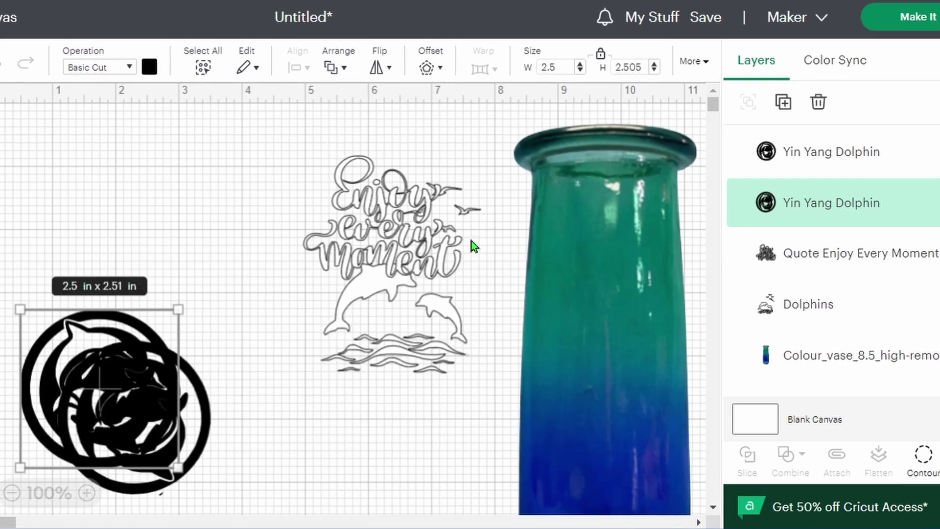
drag(93, 346, 77, 175)
drag(92, 404, 224, 258)
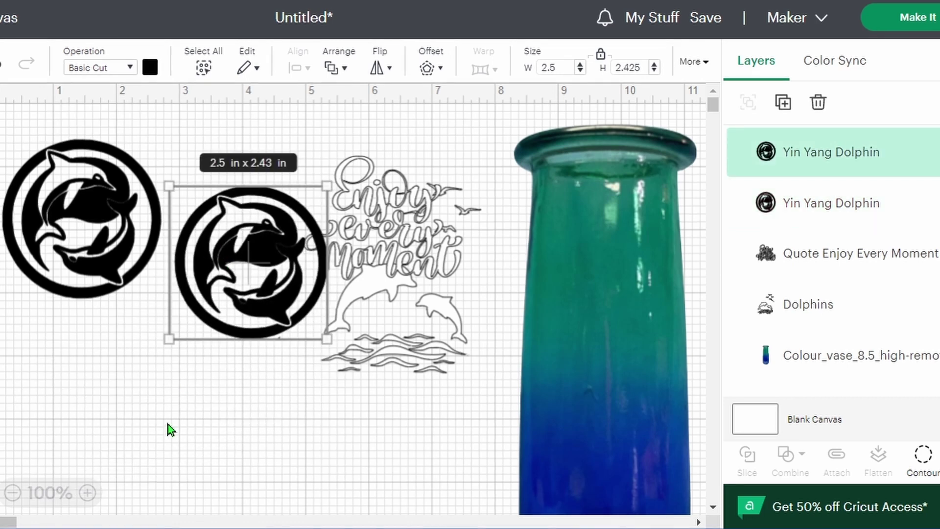
click(261, 414)
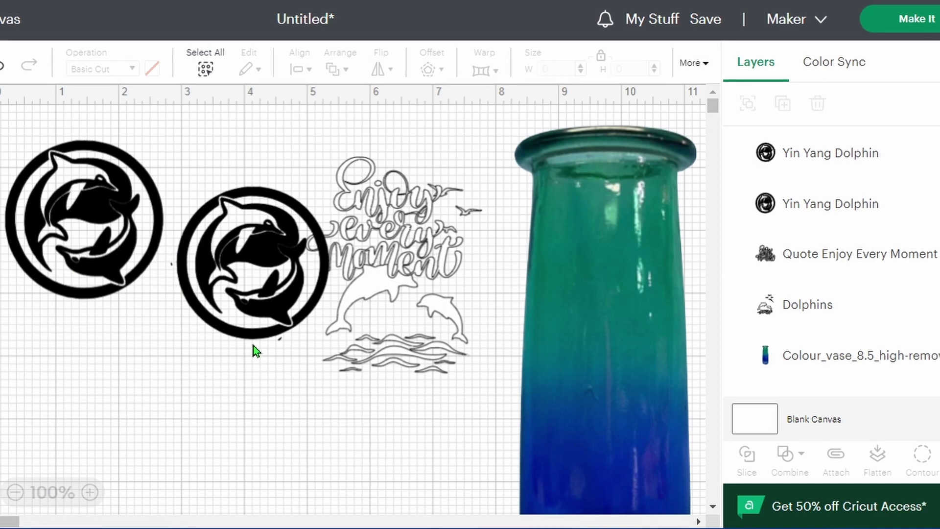
Delete the duplicate yin yang dolphin and select the remaining one
click(250, 267)
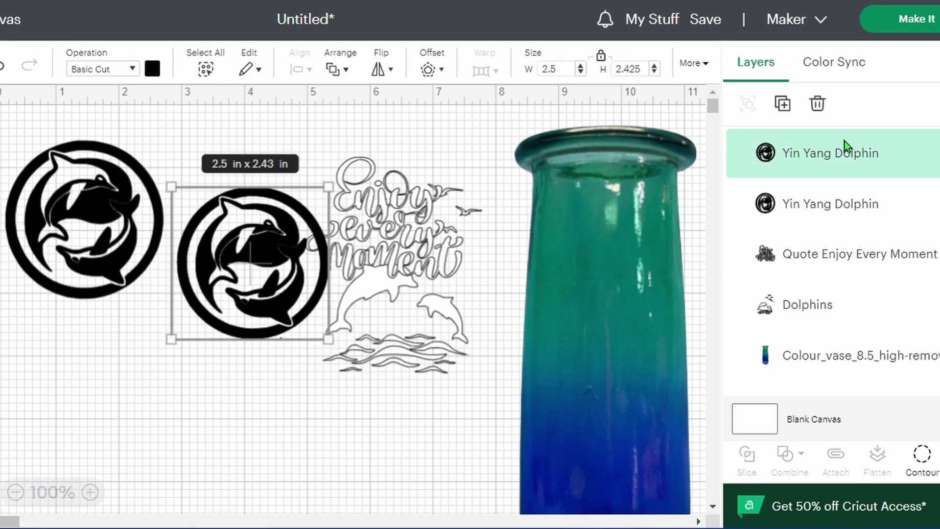
click(817, 104)
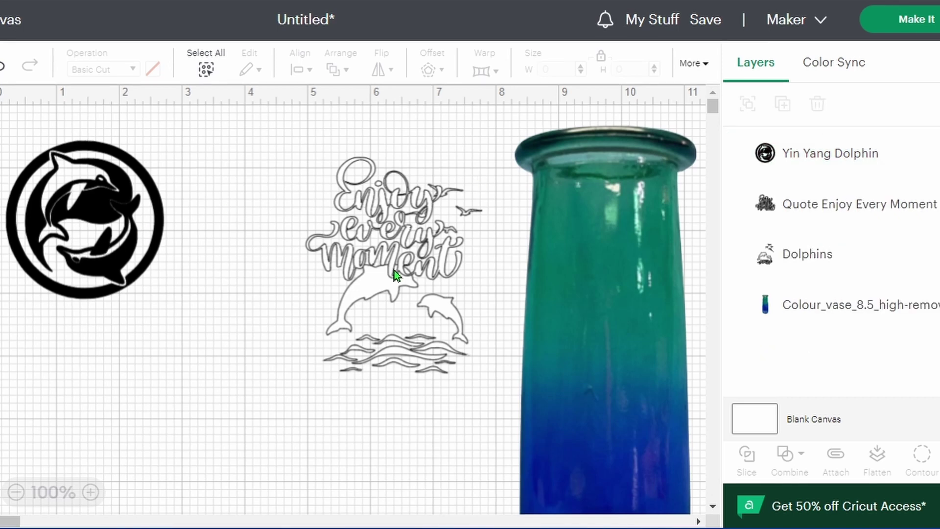
click(145, 271)
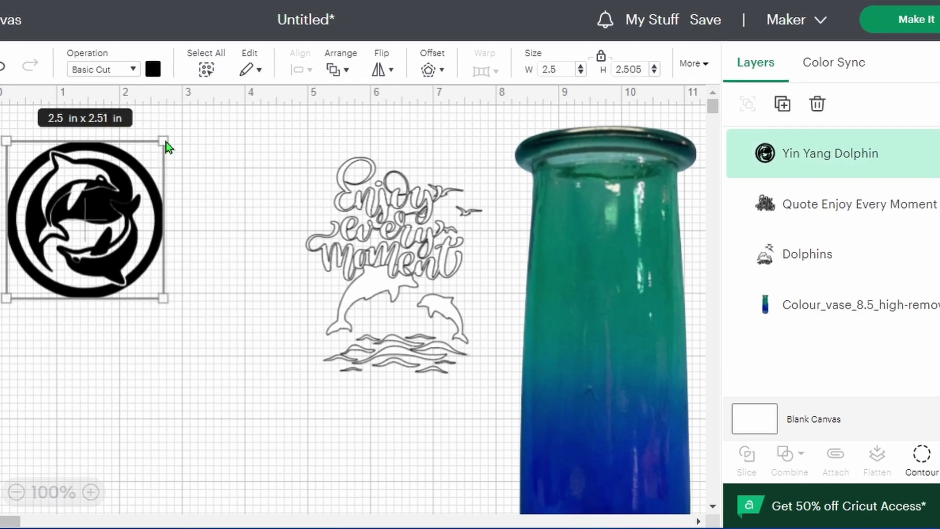
Make the yin yang dolphin white, place it on the vase, and add a text object
click(153, 69)
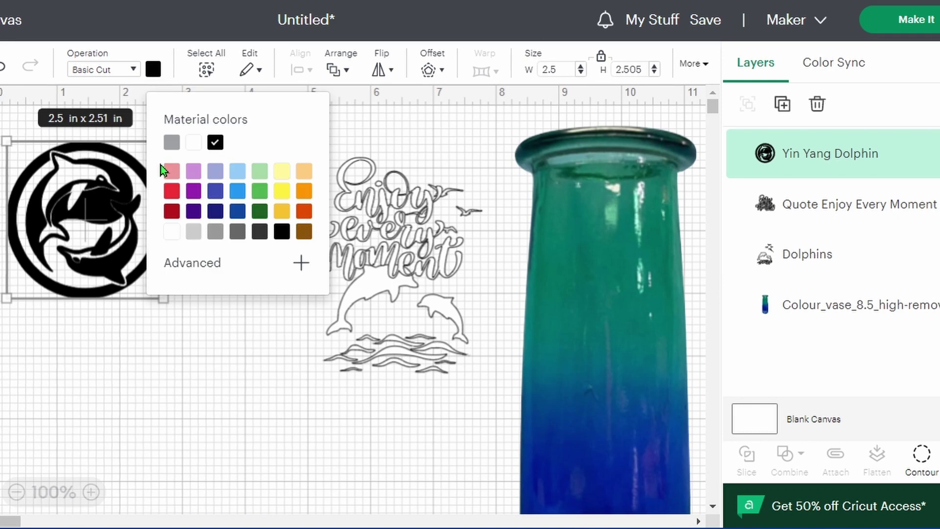
click(174, 233)
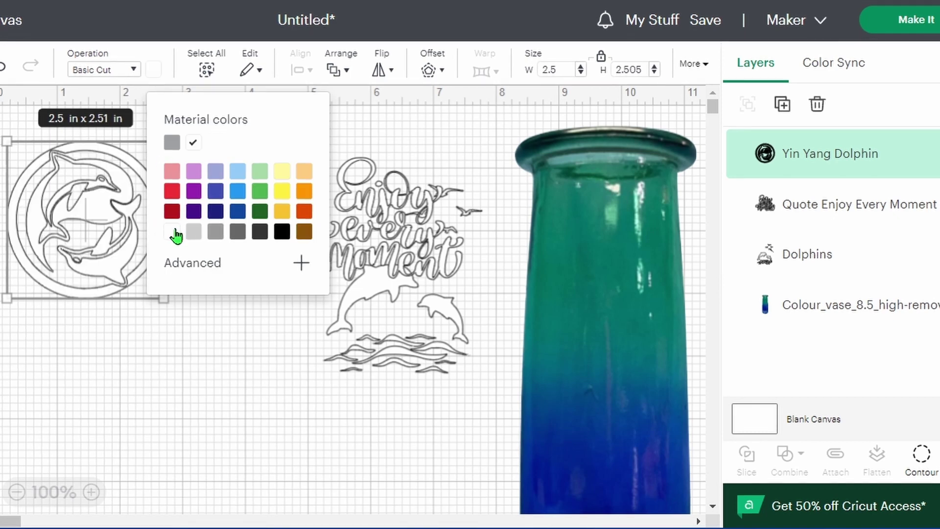
drag(63, 207, 527, 349)
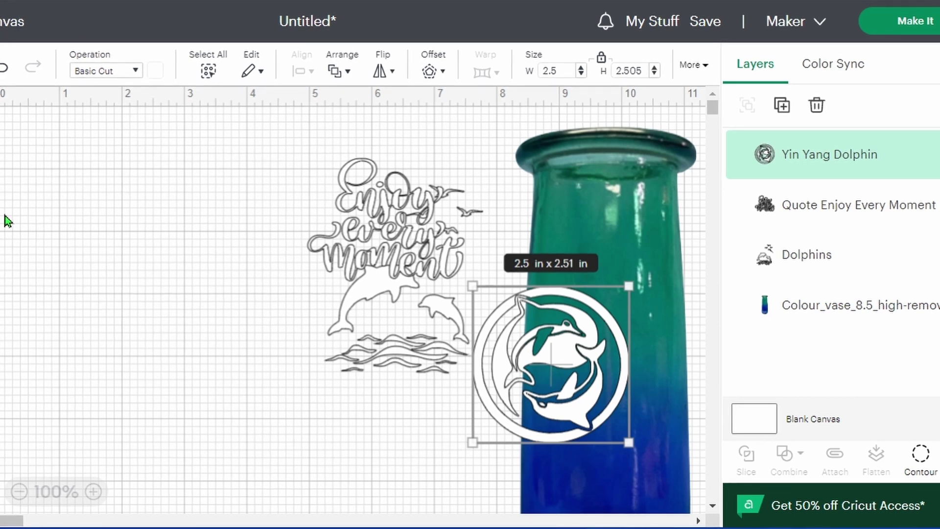
click(5, 350)
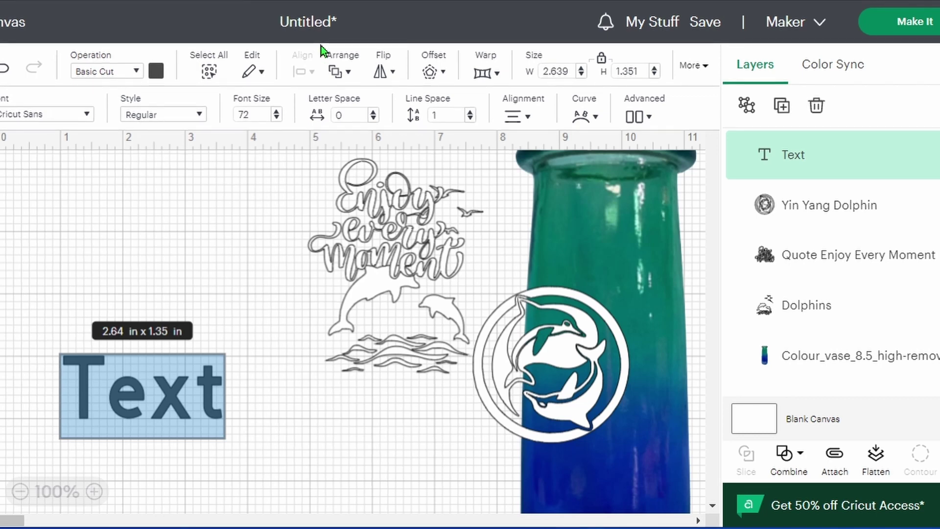
Replace the placeholder with 'Live' and move it to the top left of the canvas
click(214, 401)
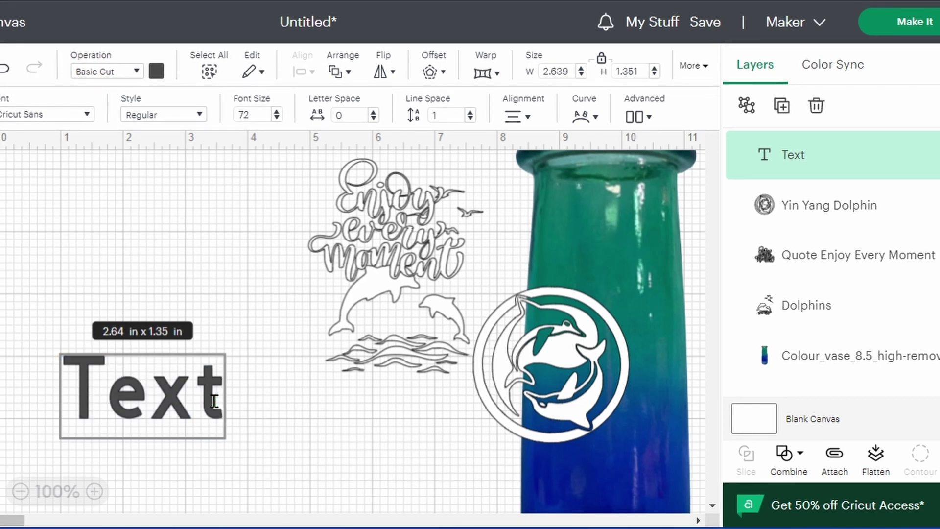
key(BackSpace)
key(BackSpace)
key(BackSpace)
key(BackSpace)
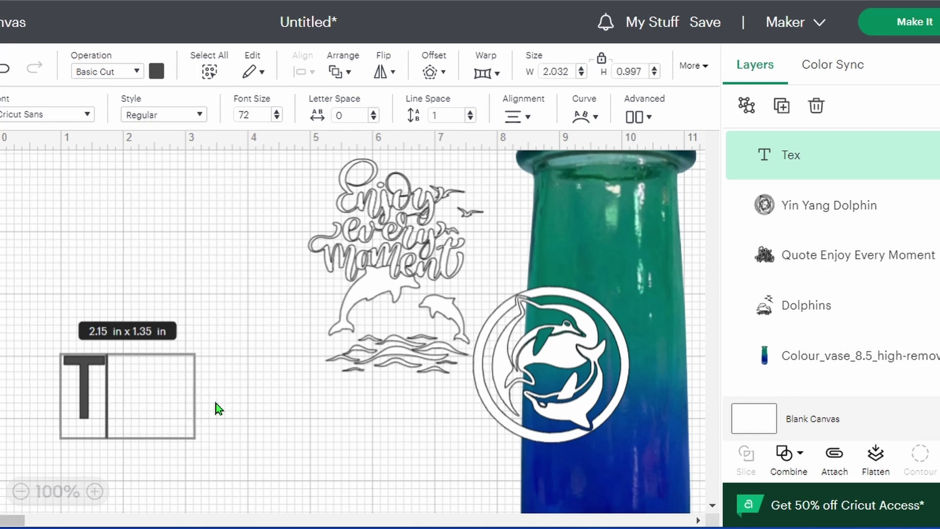
text(L)
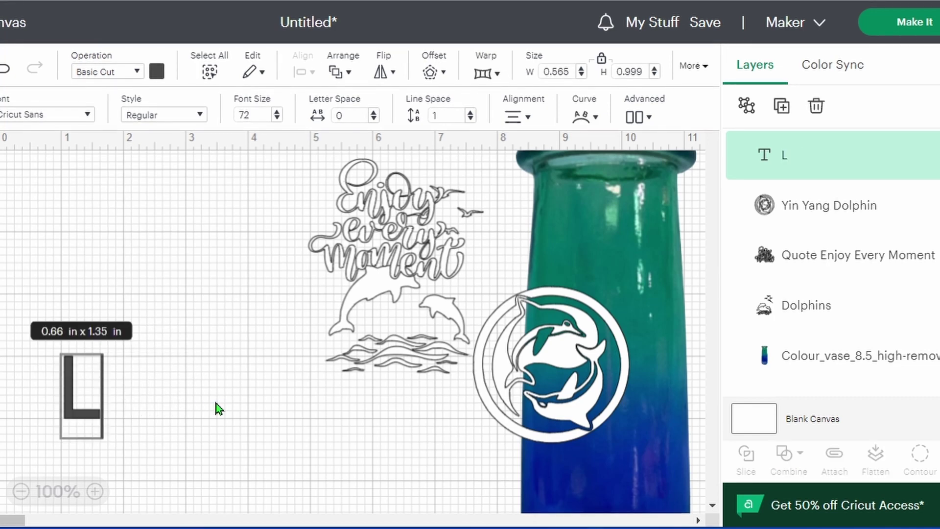
text(ive)
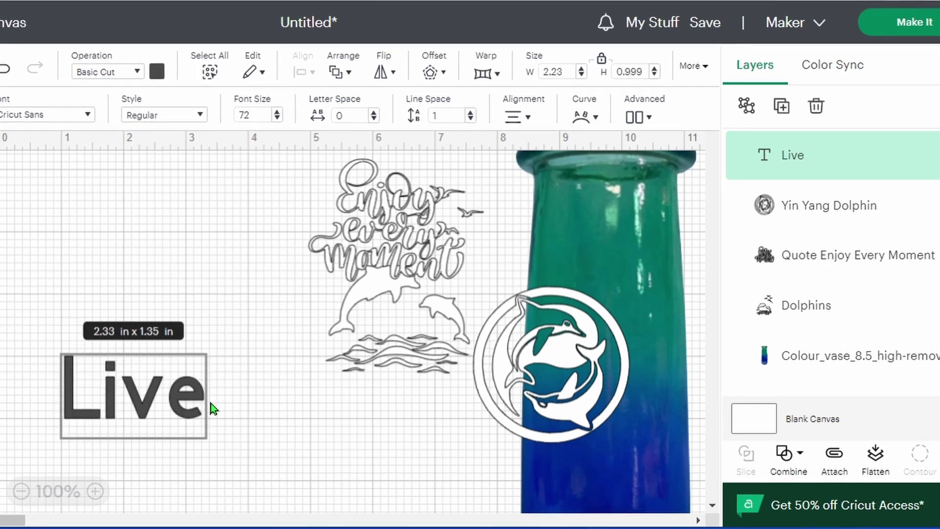
click(278, 413)
click(133, 397)
drag(133, 398, 149, 229)
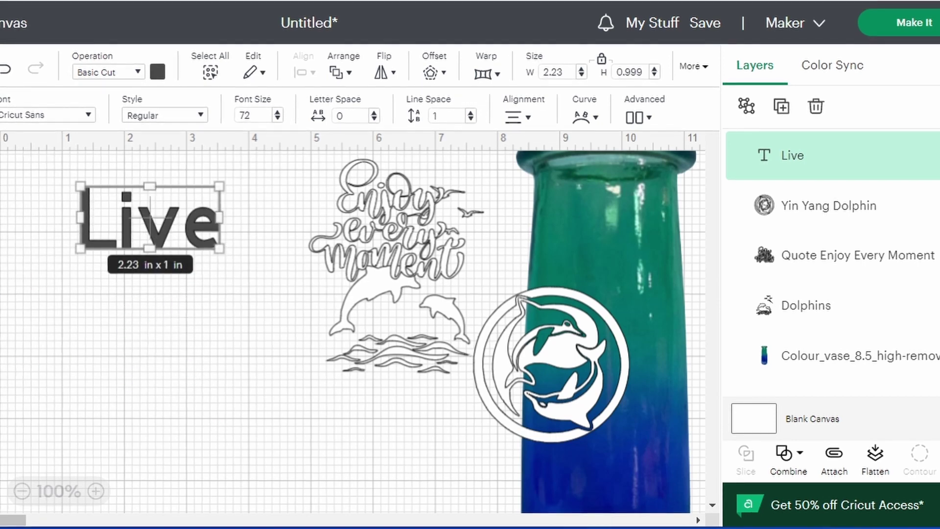
Add a 'life' text box and place it directly under 'Live'
click(1, 313)
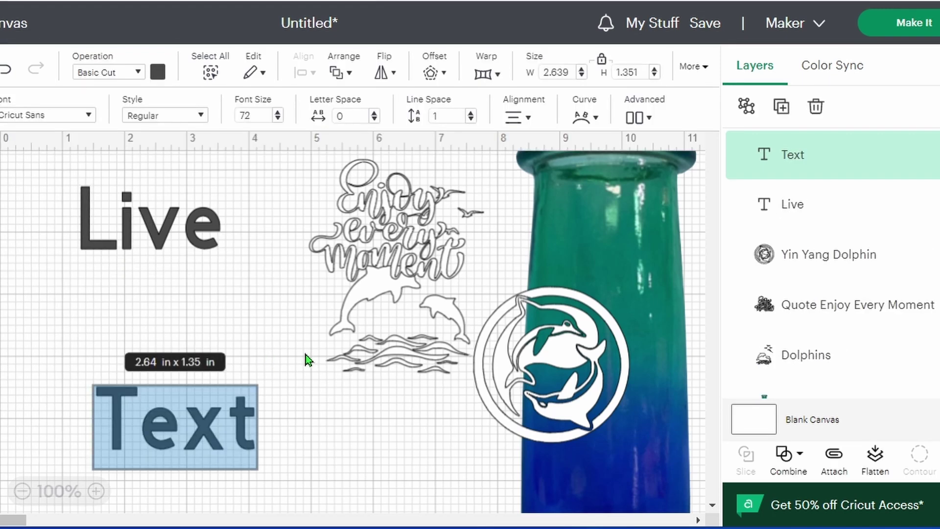
text(life)
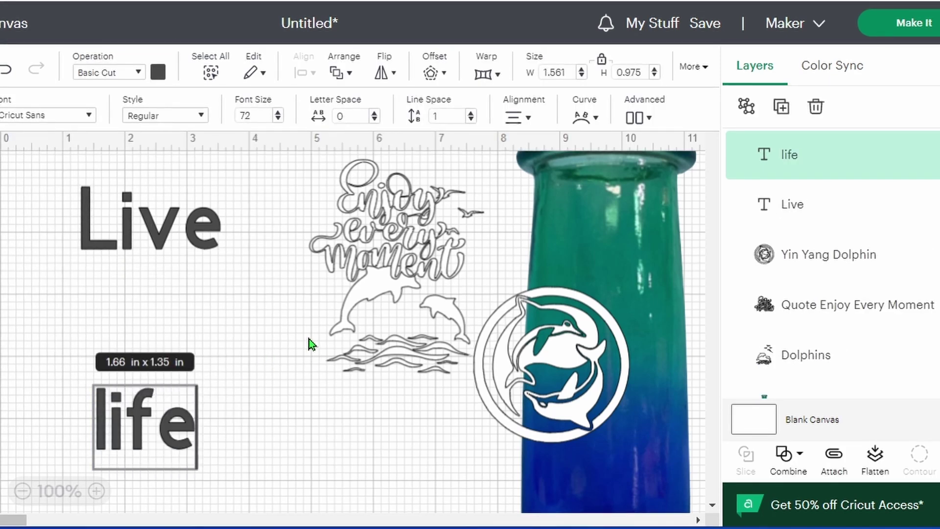
key(Return)
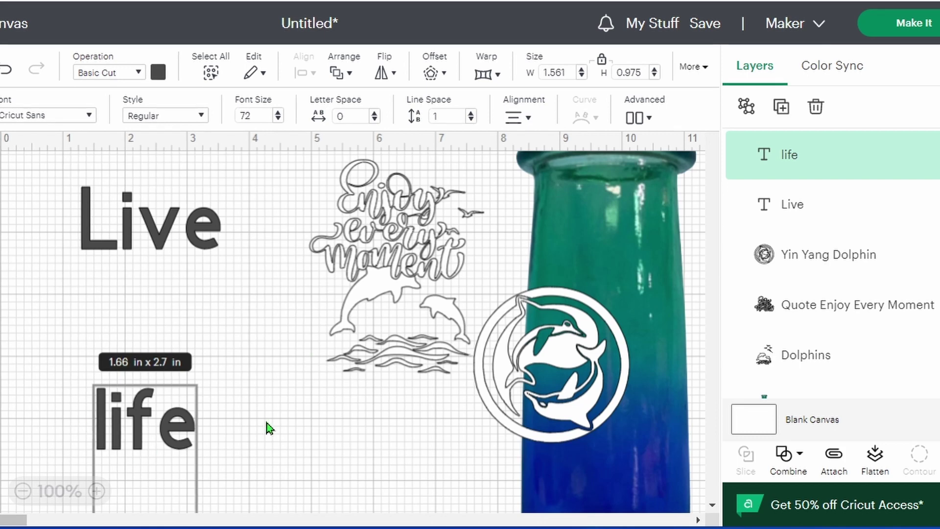
key(BackSpace)
click(266, 422)
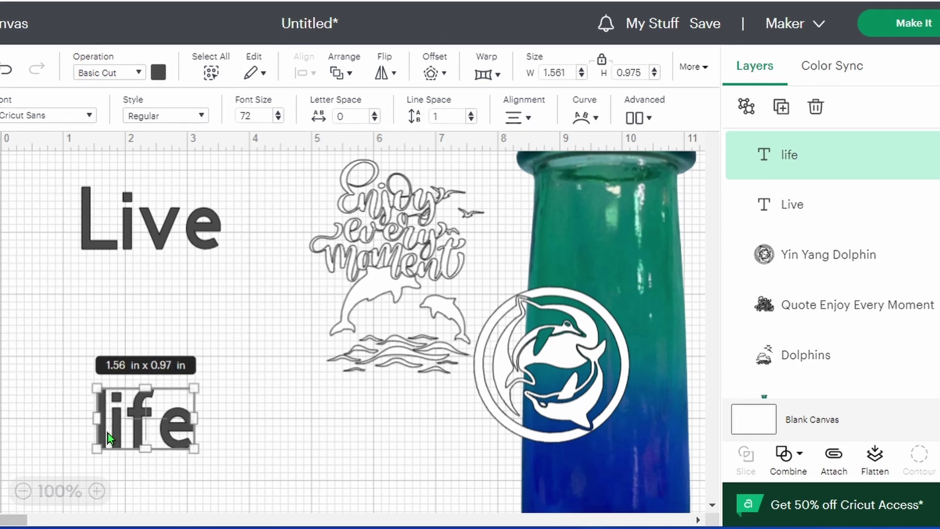
click(343, 420)
drag(144, 421, 142, 289)
click(137, 289)
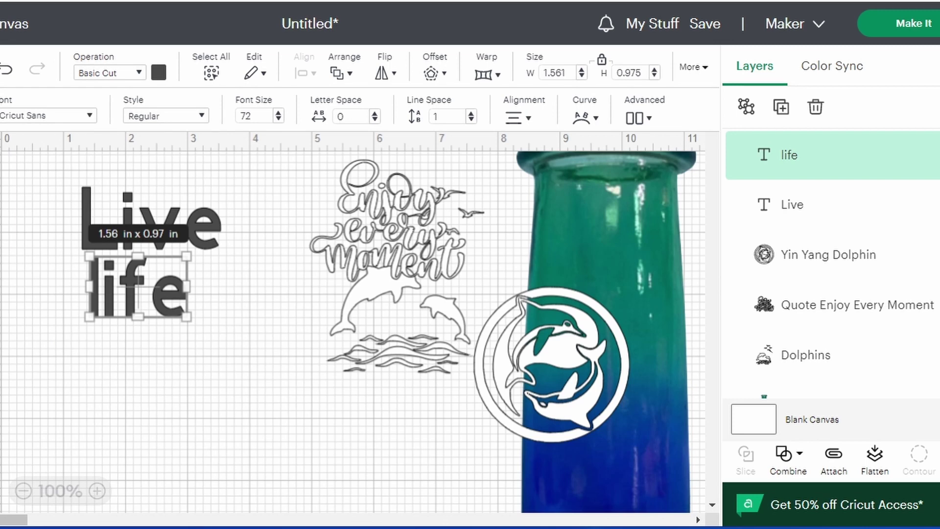
Add a 'with' text box and move it just below 'life'
click(542, 491)
key(t)
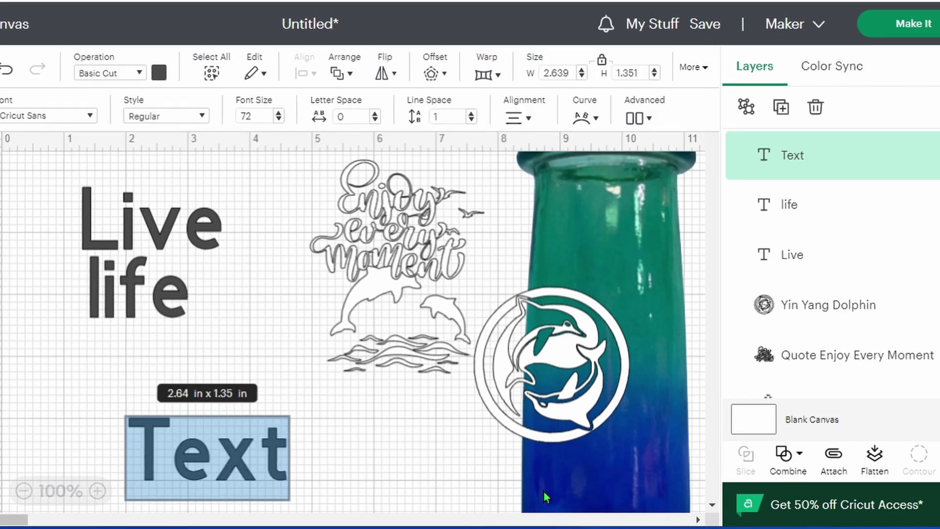
text(with)
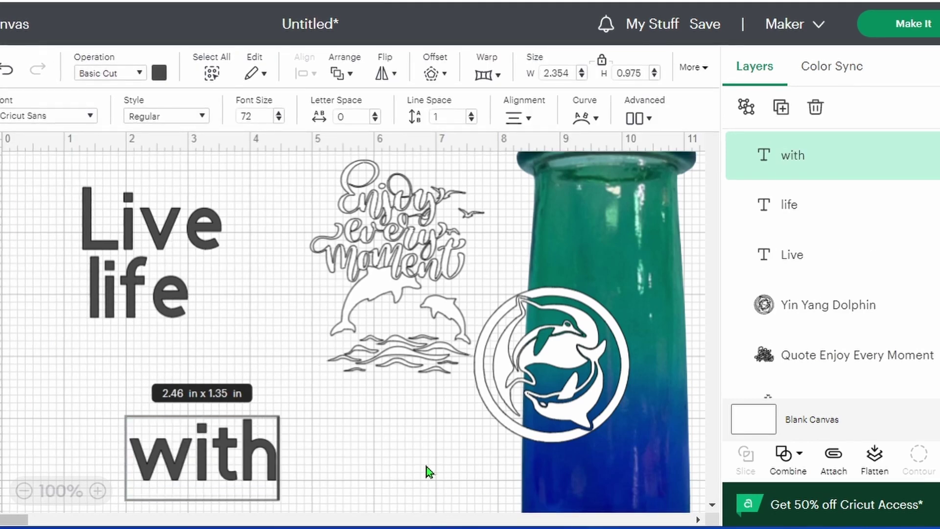
click(222, 479)
drag(228, 452, 222, 325)
Type 'Porpoise' and move it under 'with', leaving nothing selected
text(t)
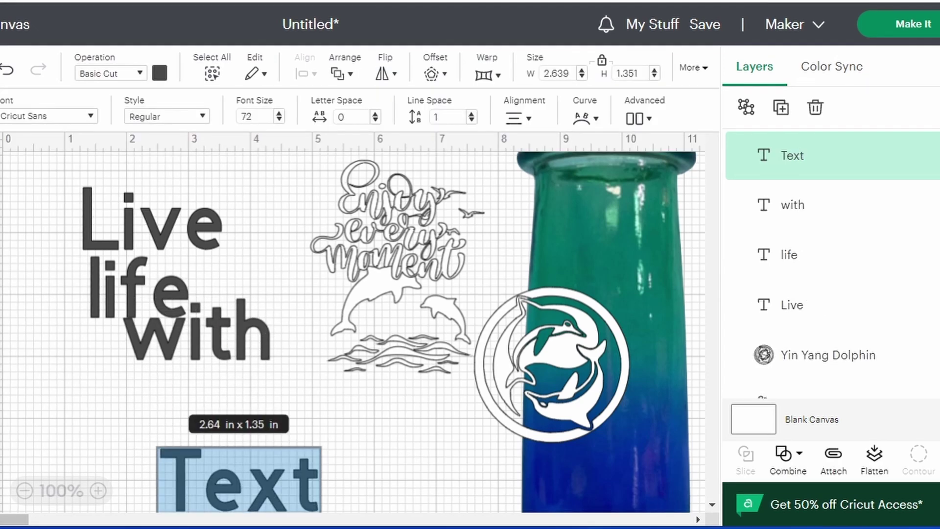
text(P)
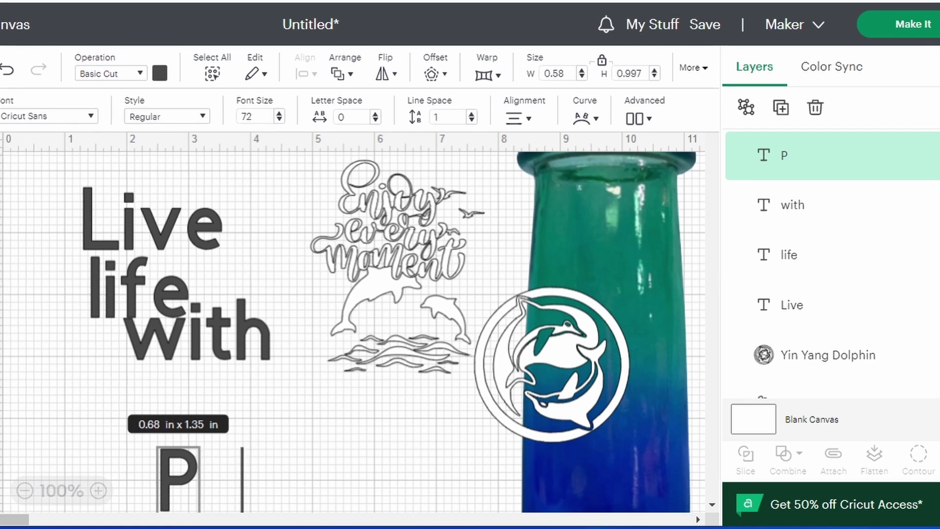
text(or)
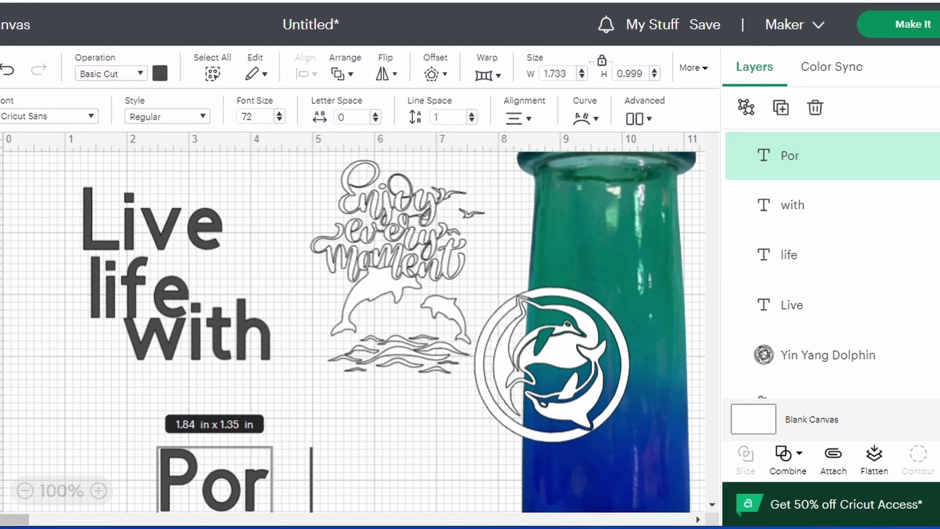
text(poise)
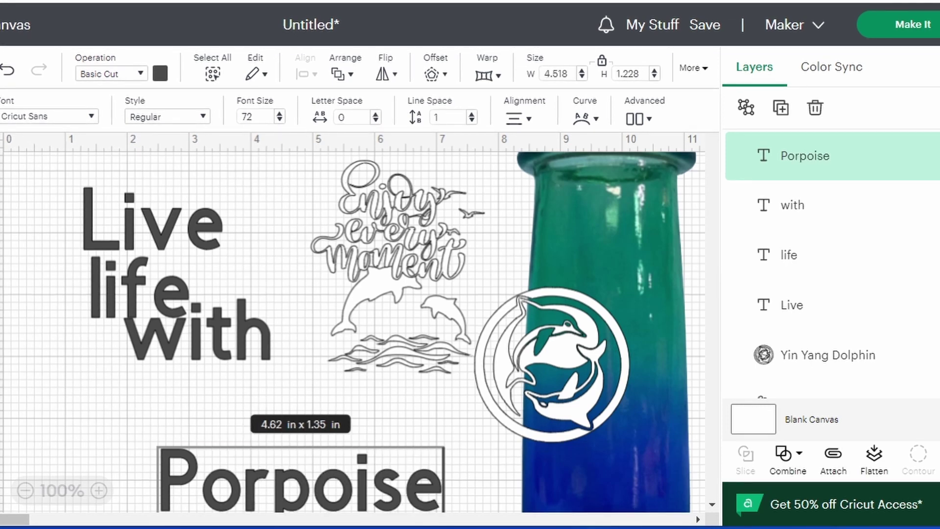
click(105, 426)
drag(347, 486, 235, 402)
click(430, 445)
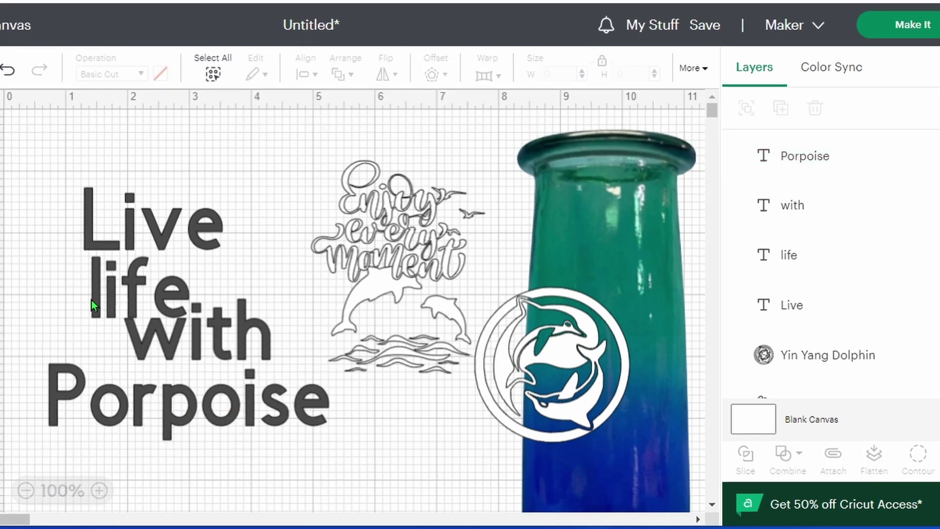
Set 'Live' to the Almond Script system font, then move it up and left
click(158, 224)
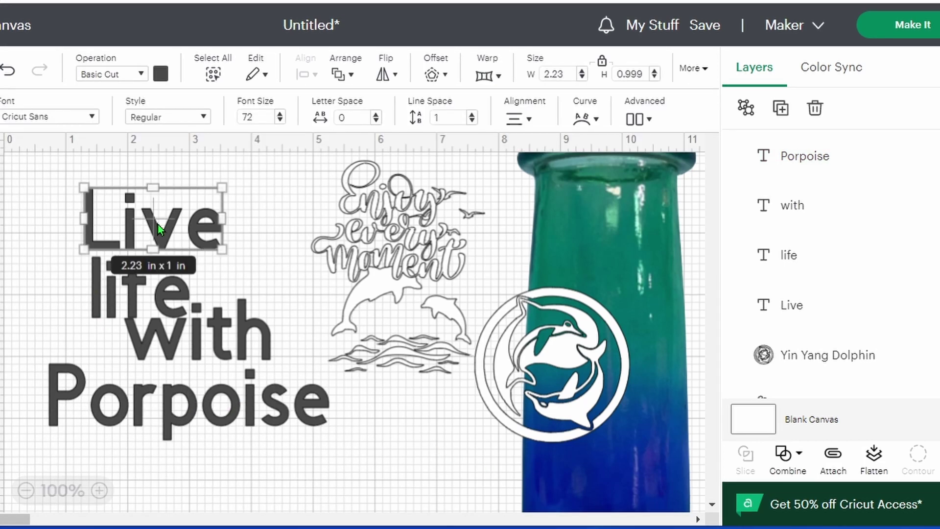
click(32, 115)
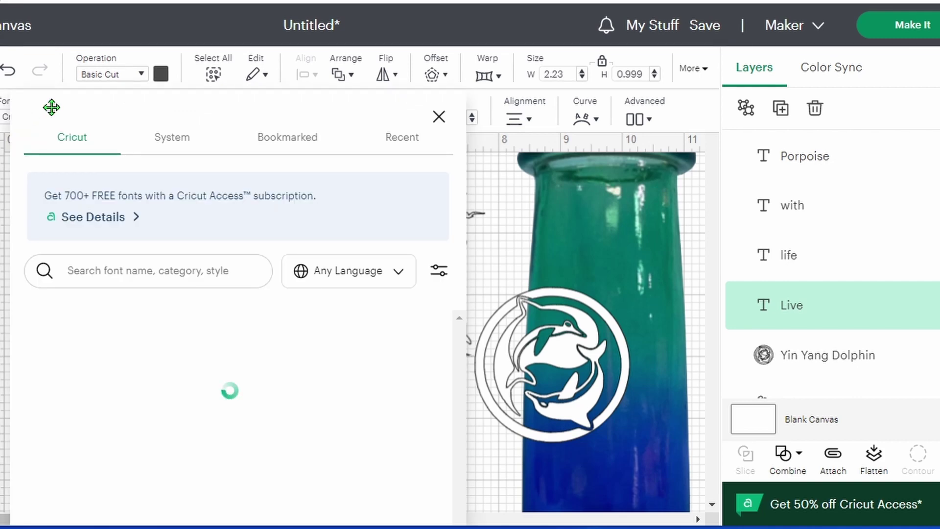
click(168, 139)
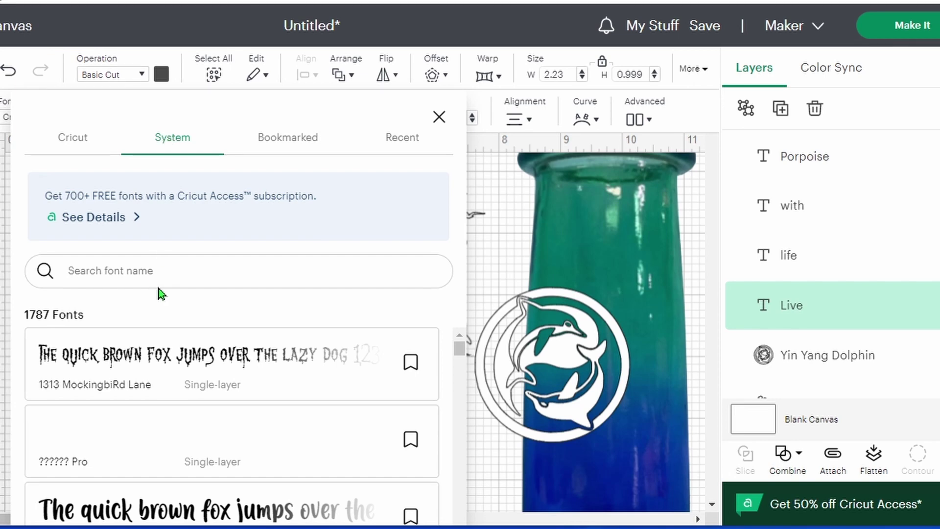
click(129, 268)
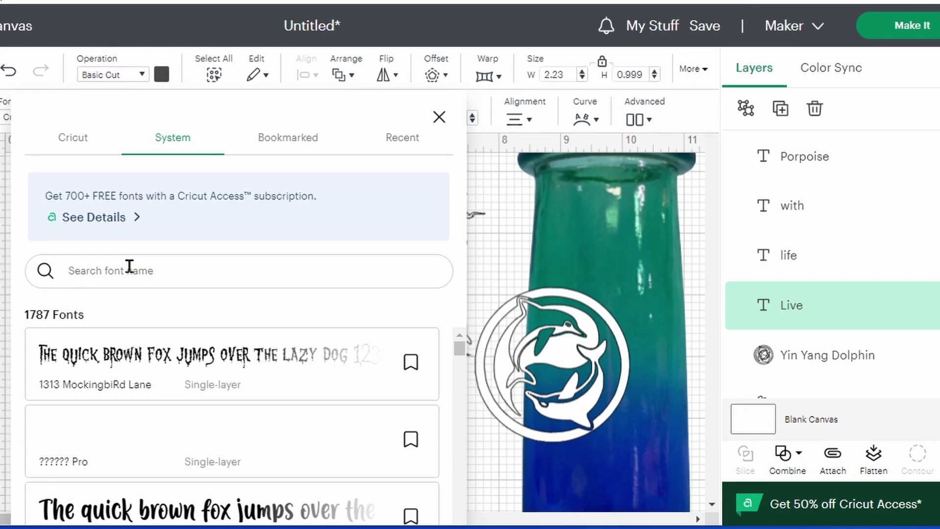
text(almond)
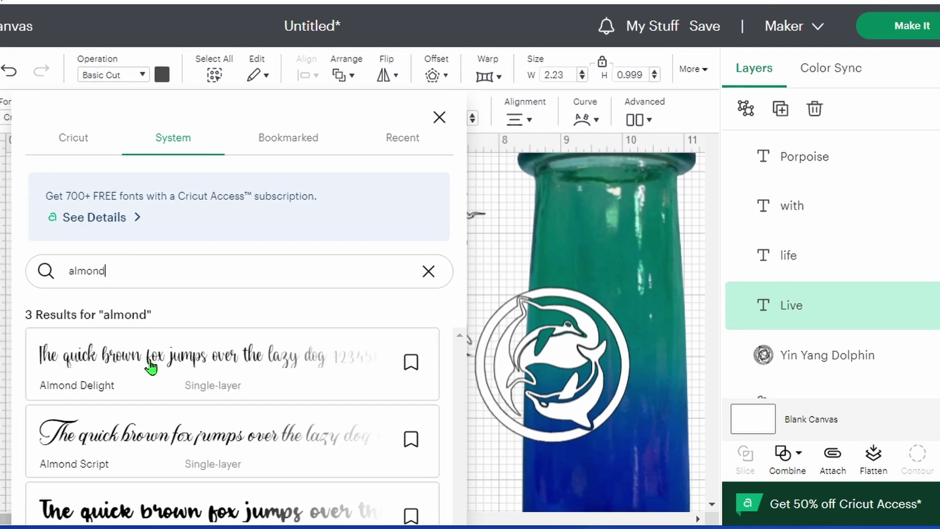
click(153, 433)
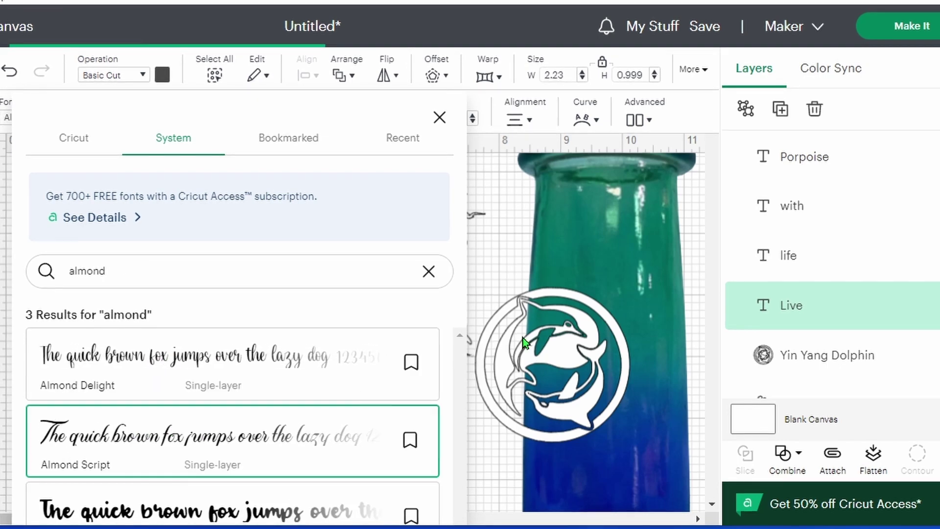
click(489, 278)
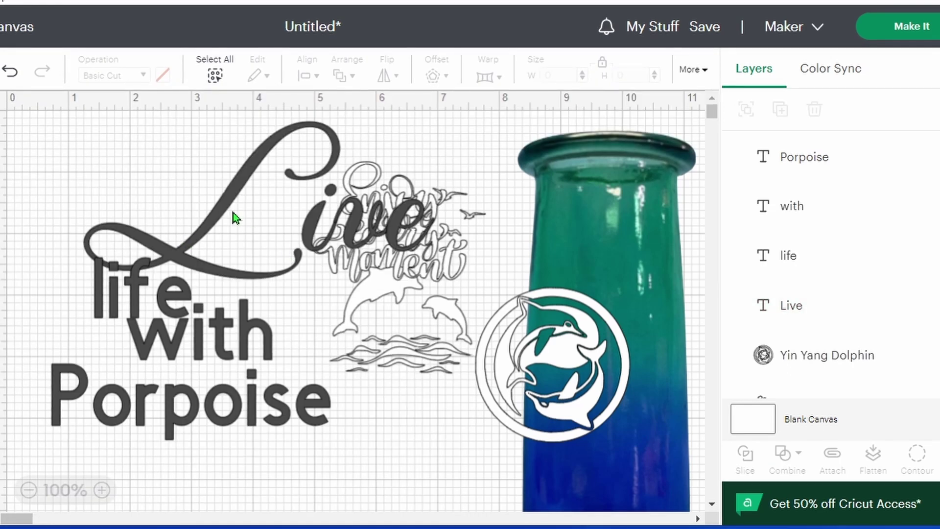
drag(197, 196, 146, 183)
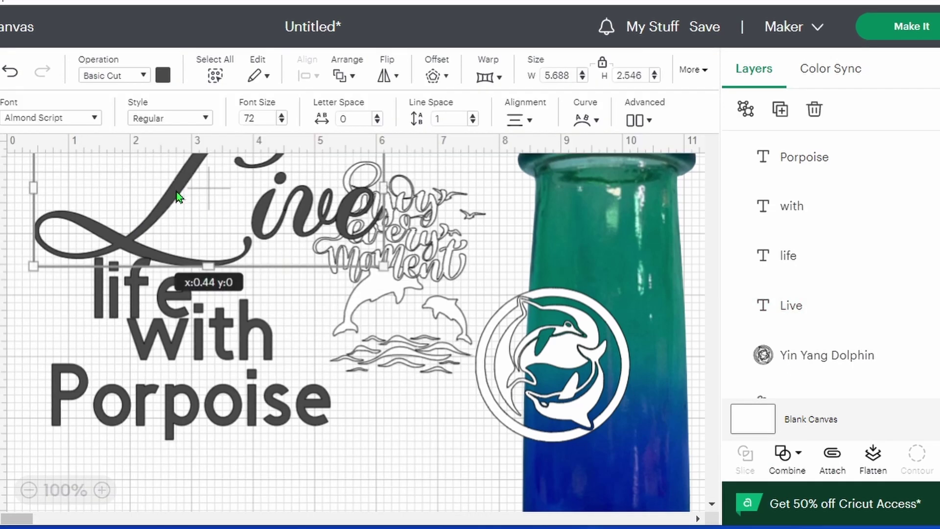
Apply Almond Script to 'life', 'with' and 'Porpoise'
click(143, 298)
click(38, 122)
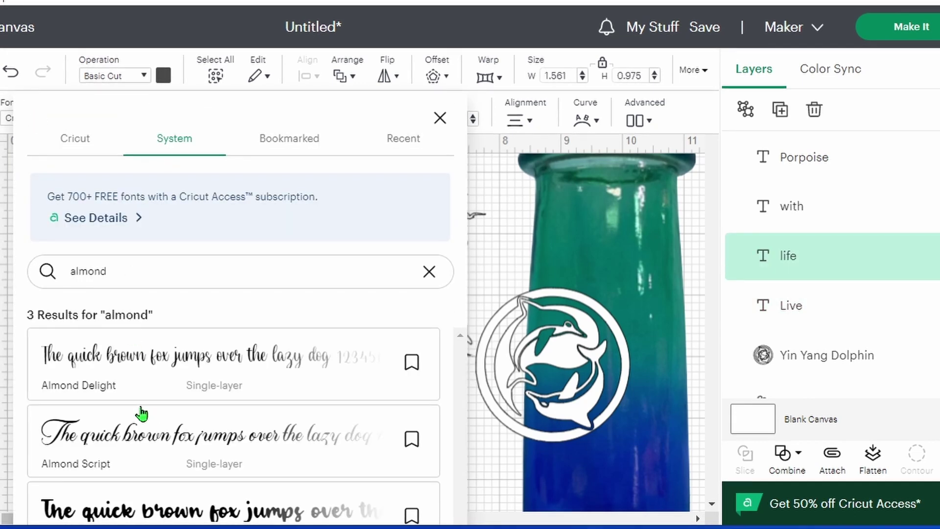
click(152, 450)
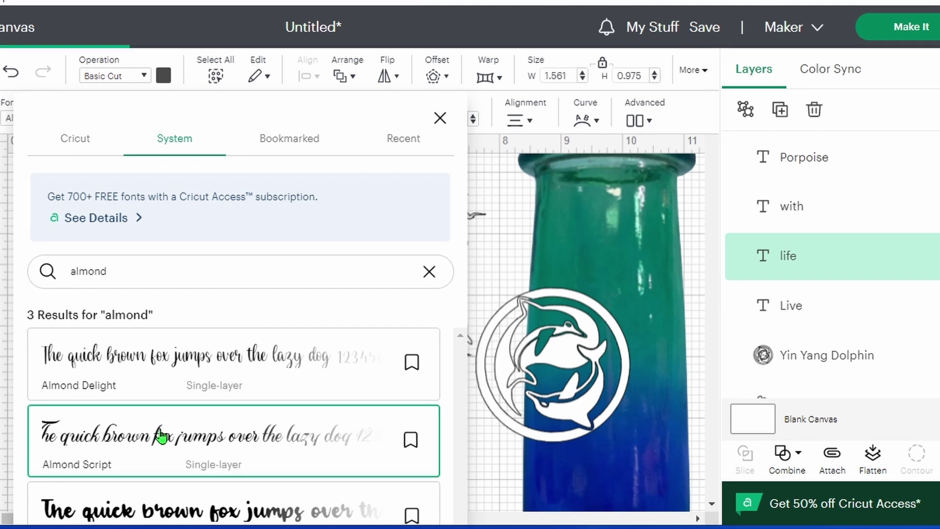
click(507, 273)
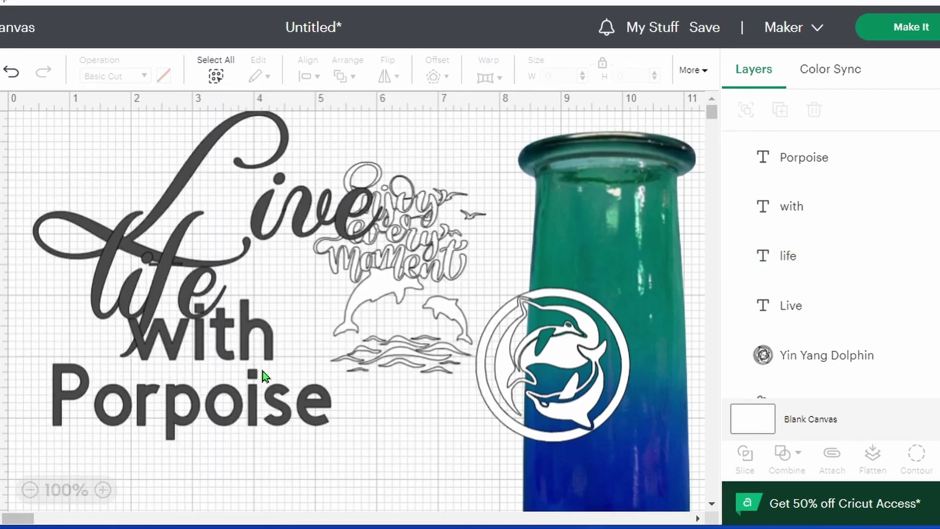
click(251, 360)
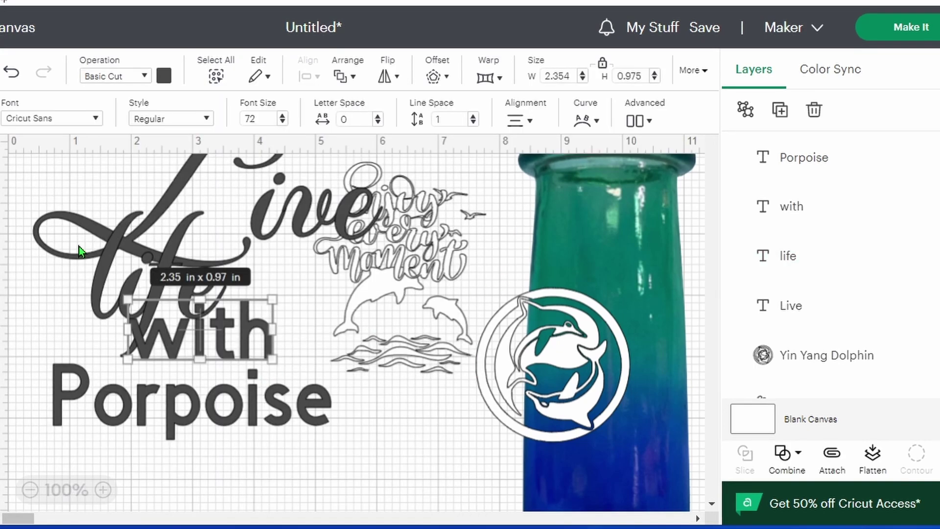
click(45, 121)
click(174, 434)
click(509, 253)
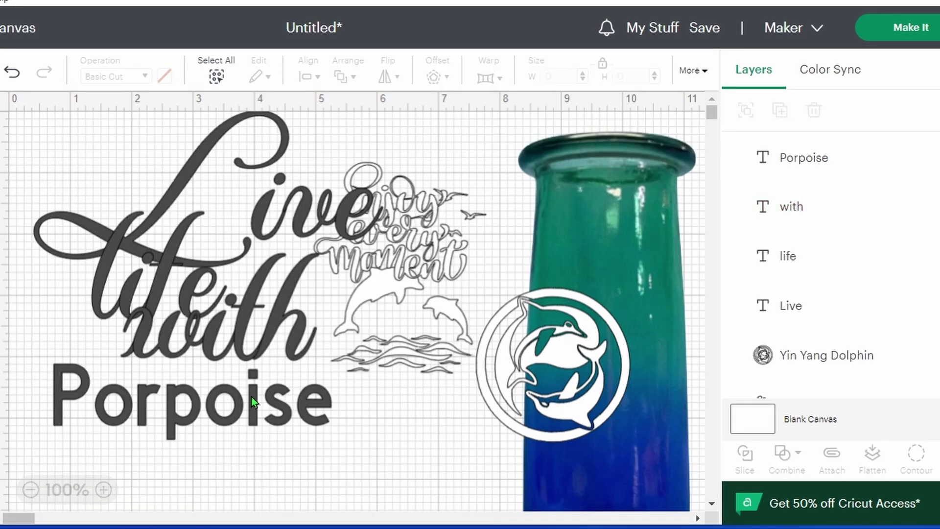
click(234, 404)
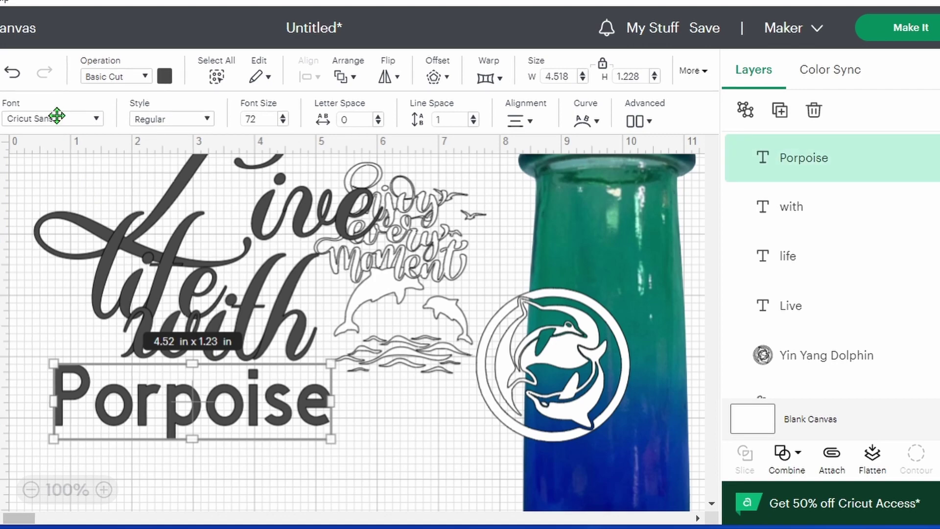
click(58, 116)
click(157, 438)
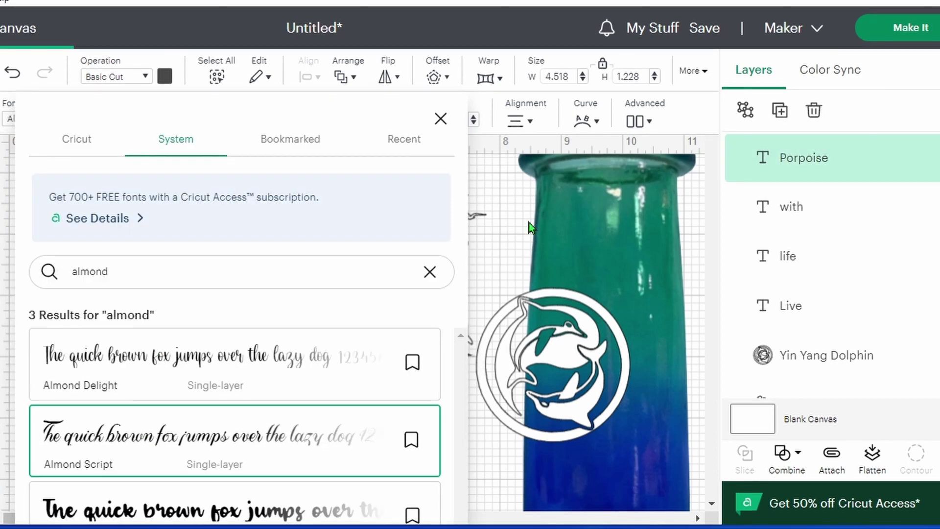
click(511, 241)
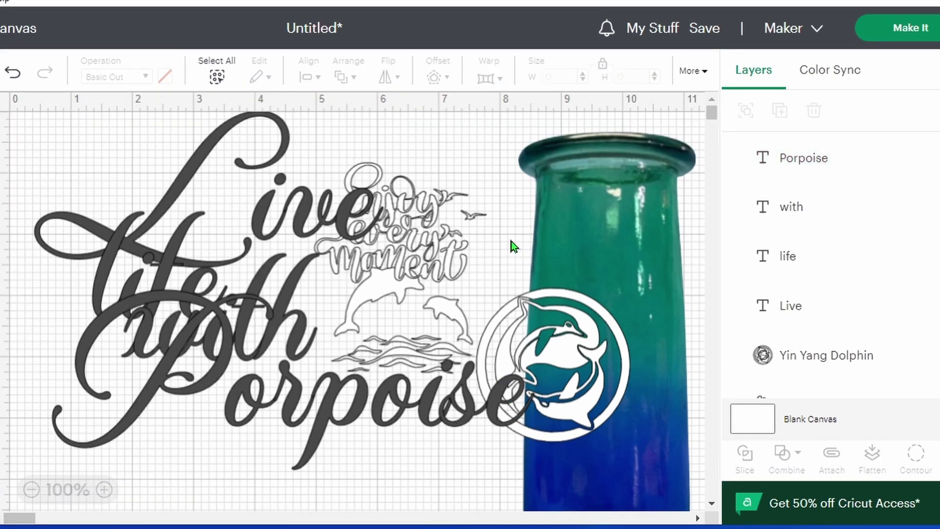
Lower 'Porpoise' and 'with', put the quote and dolphins on the vase, and set 'life' under 'Live'
drag(286, 387, 256, 484)
drag(260, 327, 259, 486)
drag(386, 251, 611, 231)
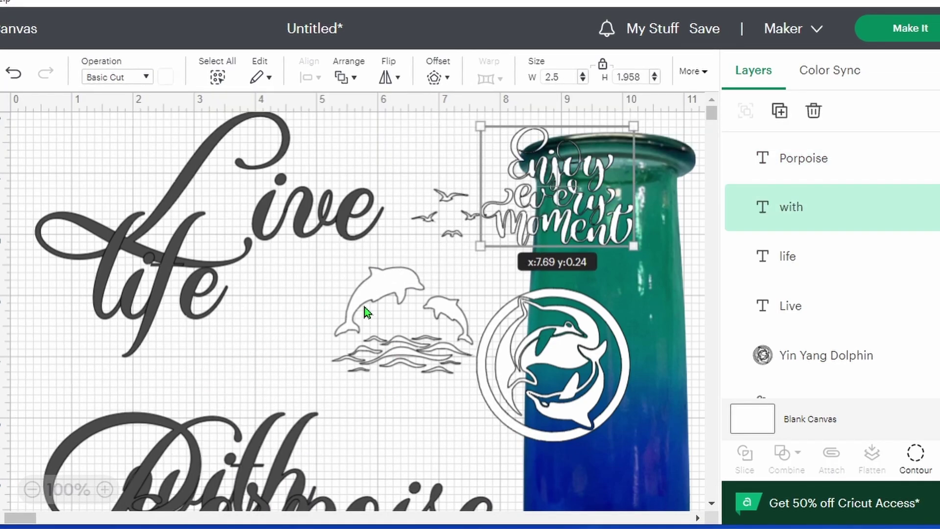
drag(365, 309, 619, 243)
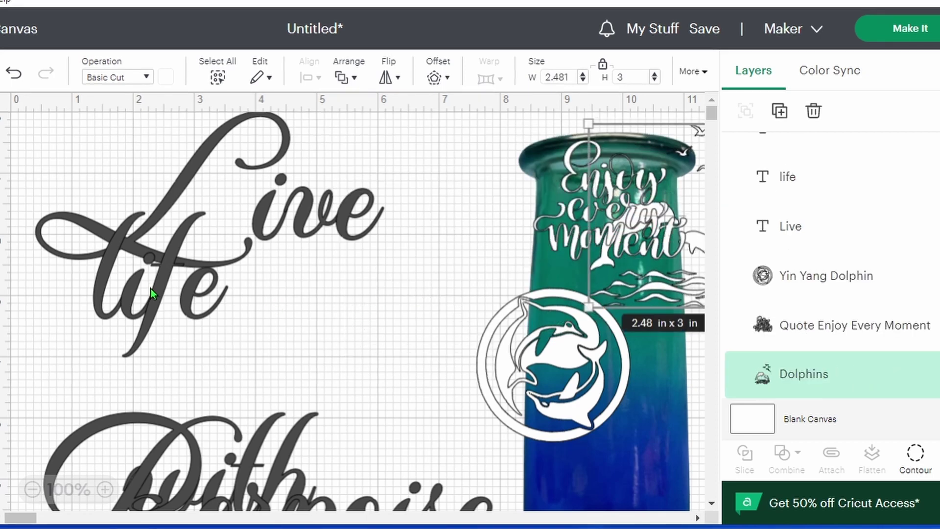
drag(152, 294, 357, 362)
drag(146, 235, 147, 273)
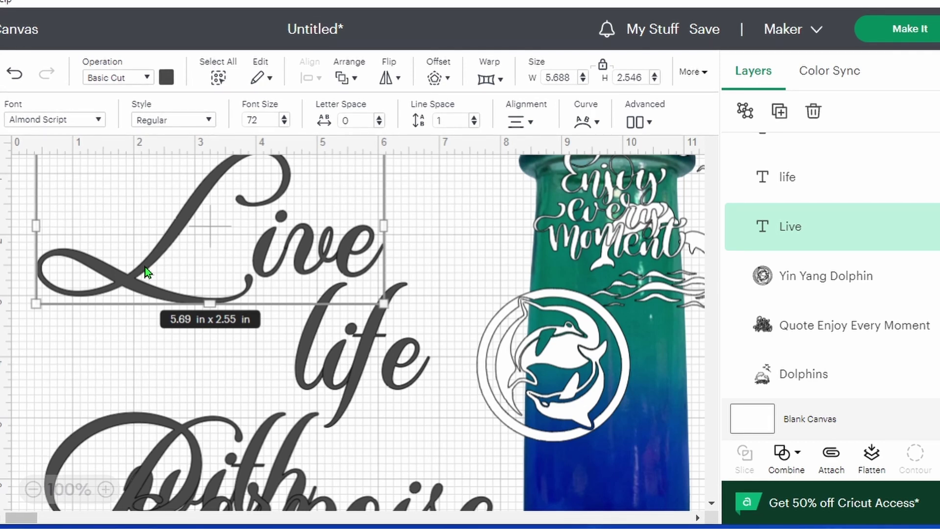
Ungroup 'Live' into letters and shift the 'ive' letters left toward the L
click(651, 122)
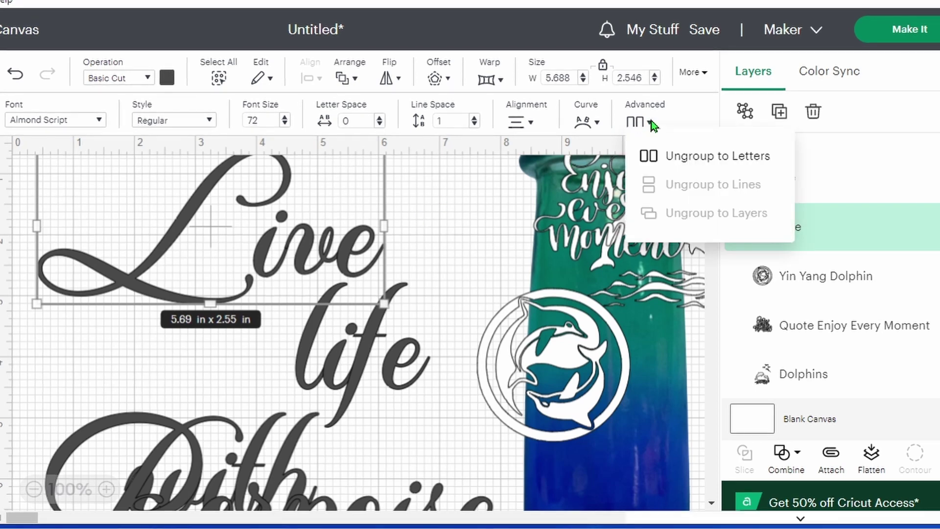
click(681, 156)
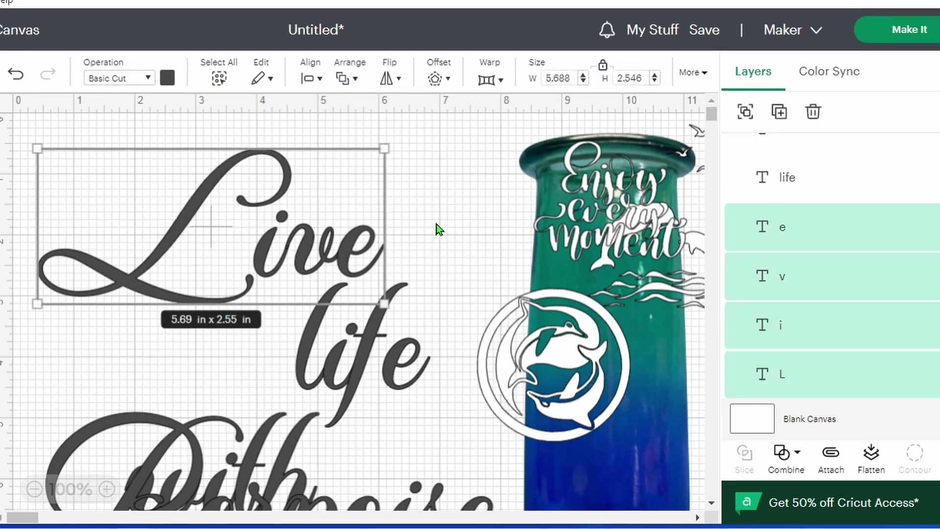
click(397, 239)
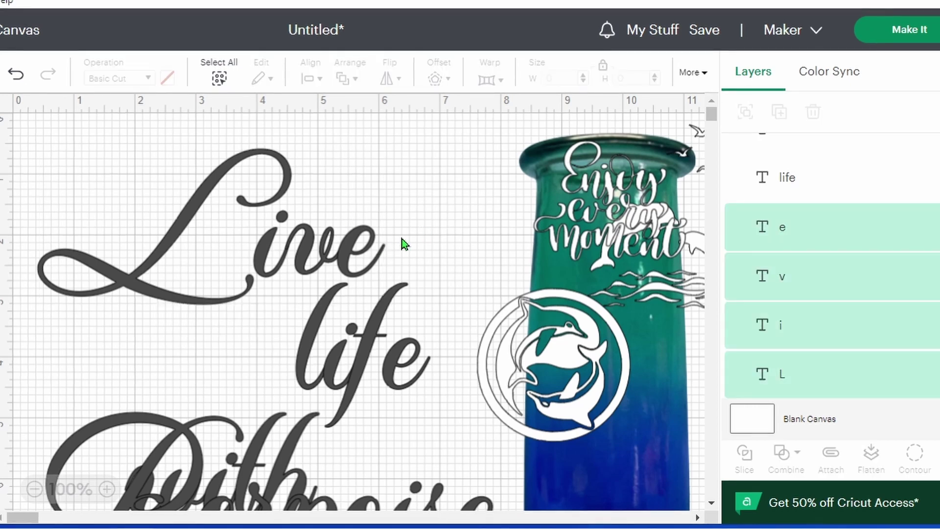
click(359, 252)
shift+click(315, 253)
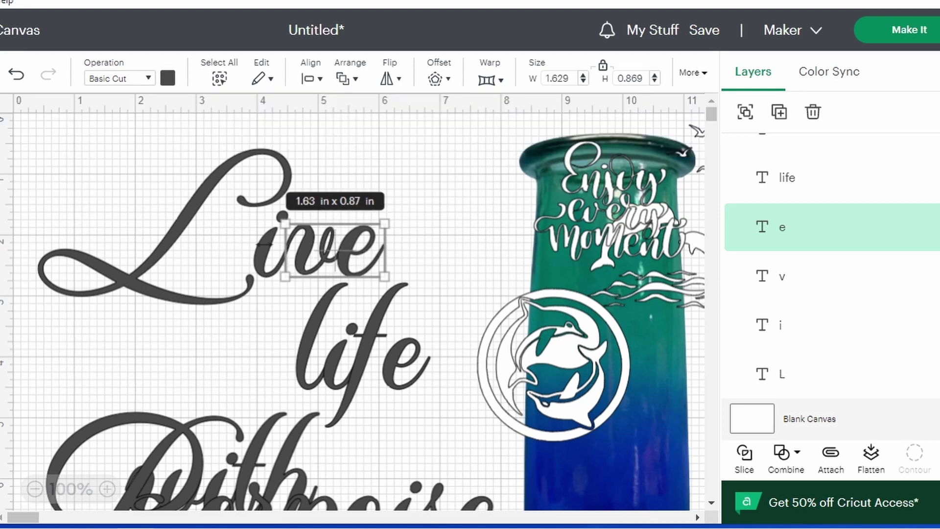
shift+click(265, 254)
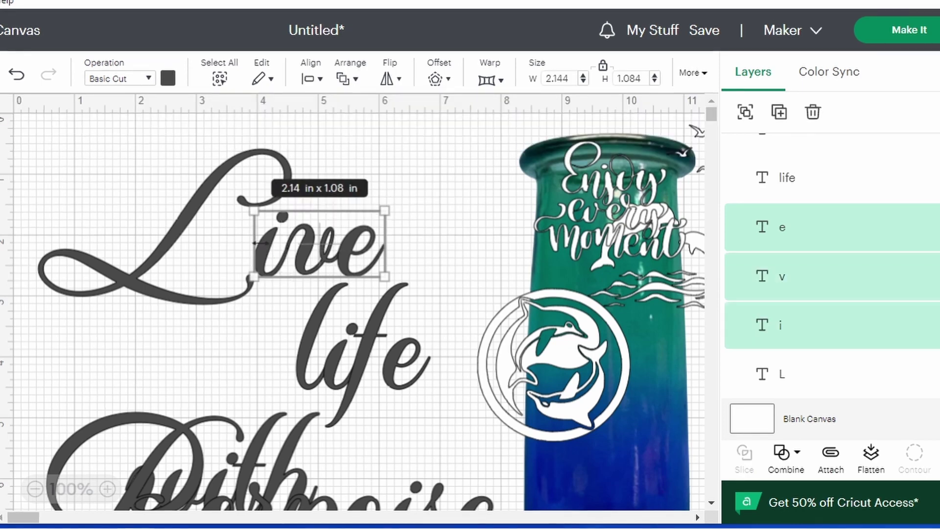
drag(336, 253, 273, 249)
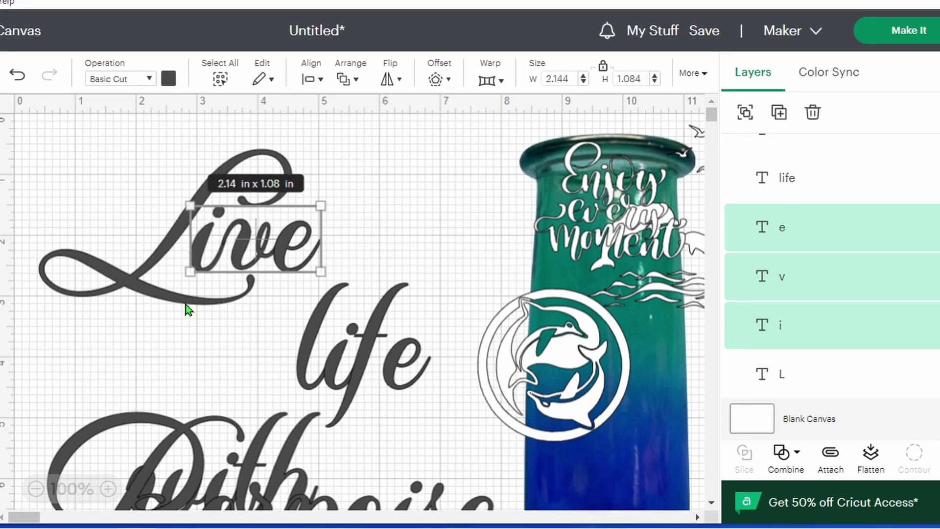
Group the L with 'ive' and move 'Live' and 'life' slightly higher
shift+click(165, 301)
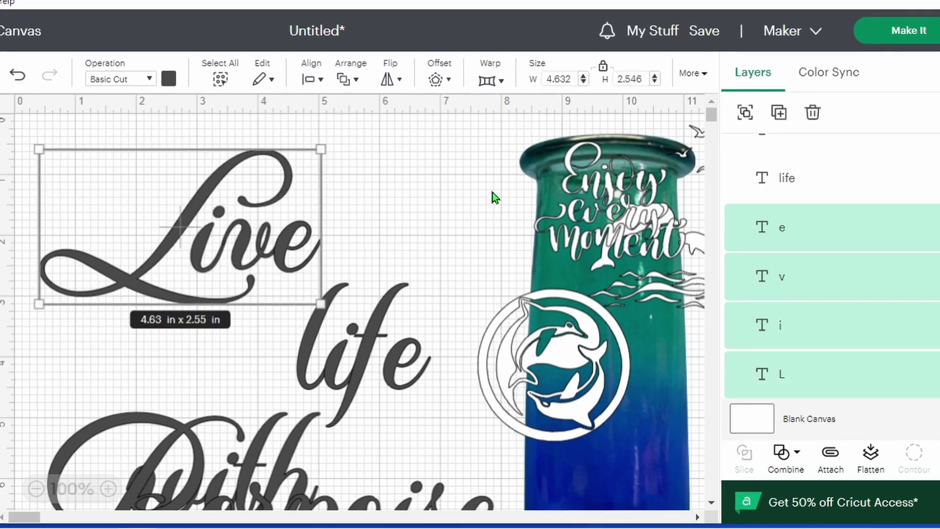
click(745, 113)
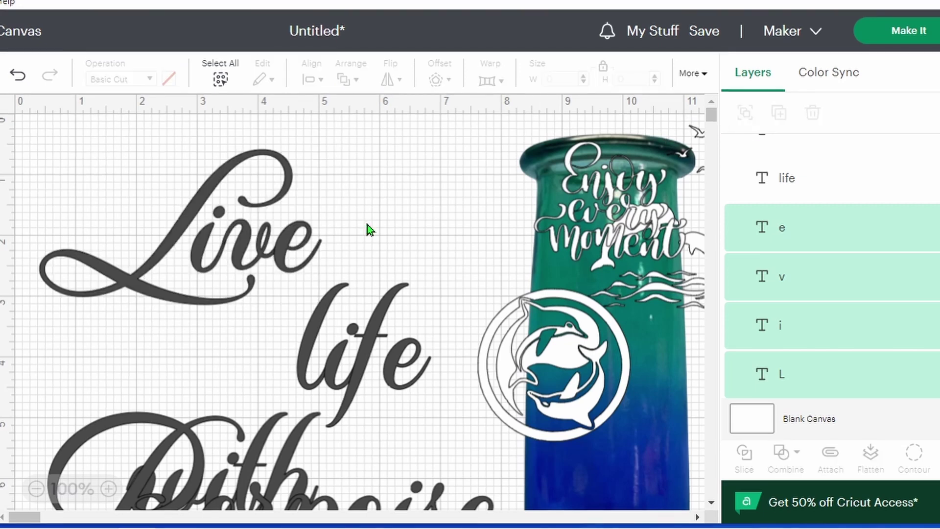
drag(244, 243, 248, 212)
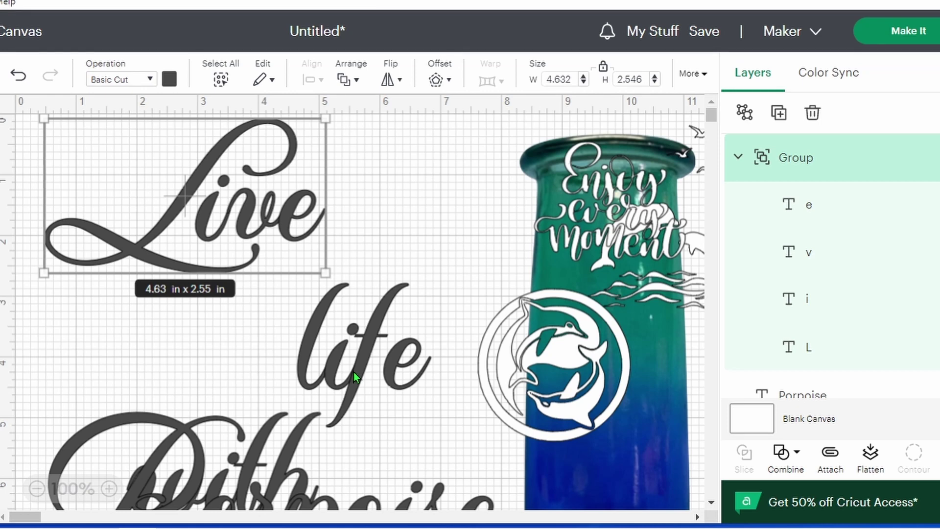
drag(354, 371, 371, 335)
Ungroup 'life' into letters and shift its e left, closer to the f
click(637, 124)
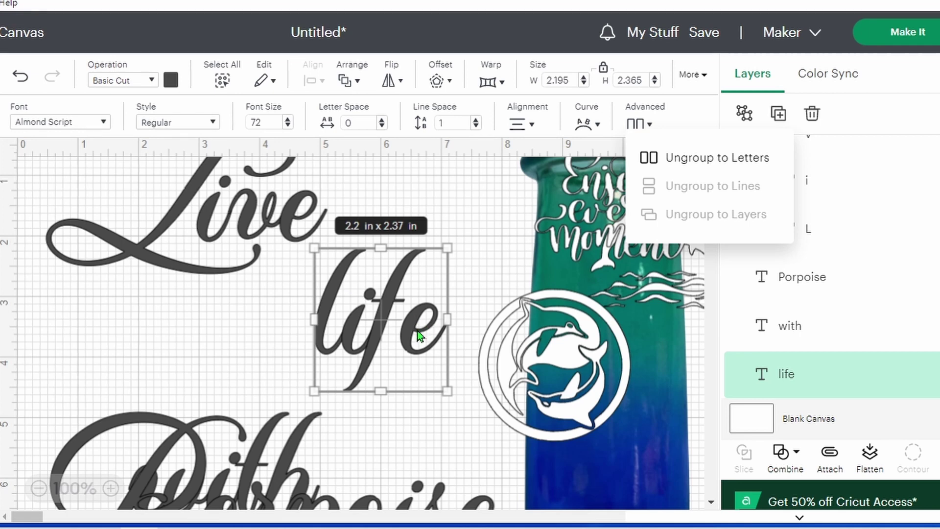
click(705, 159)
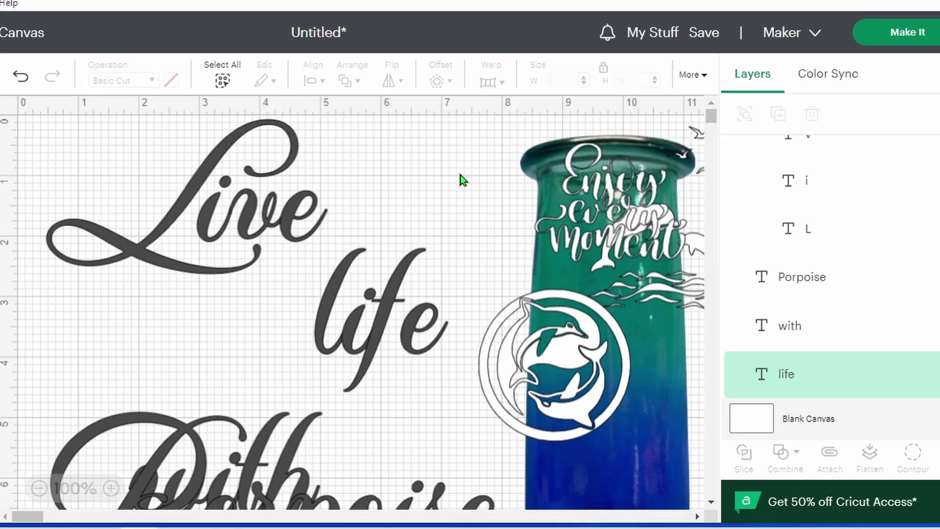
click(416, 347)
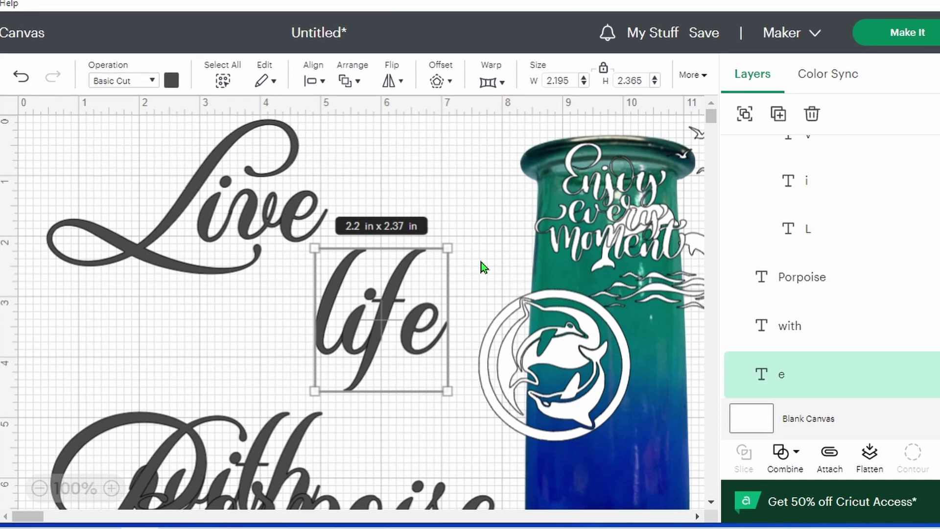
click(483, 267)
click(411, 346)
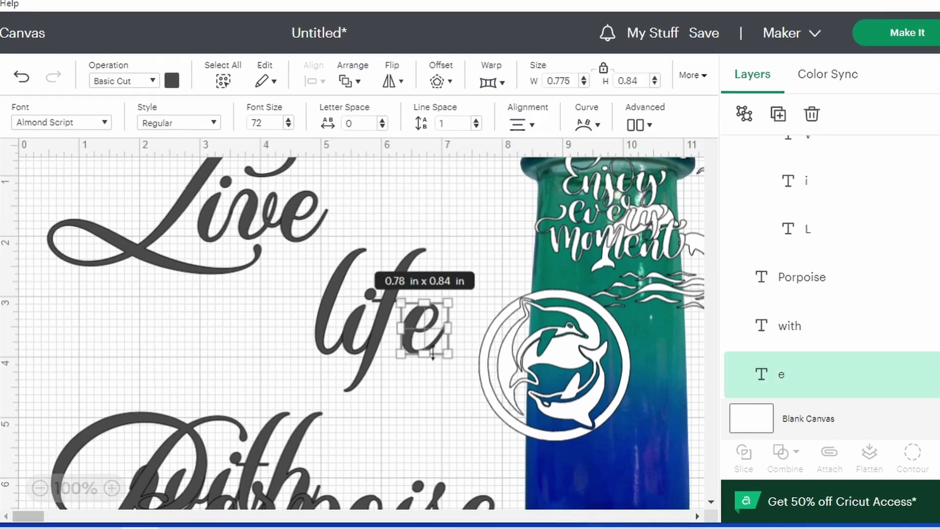
click(422, 328)
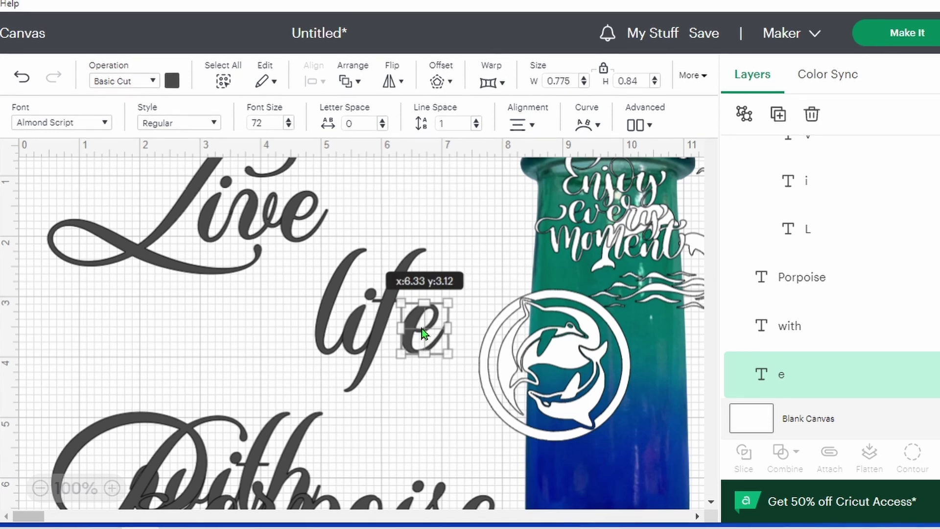
drag(422, 328, 410, 330)
click(341, 239)
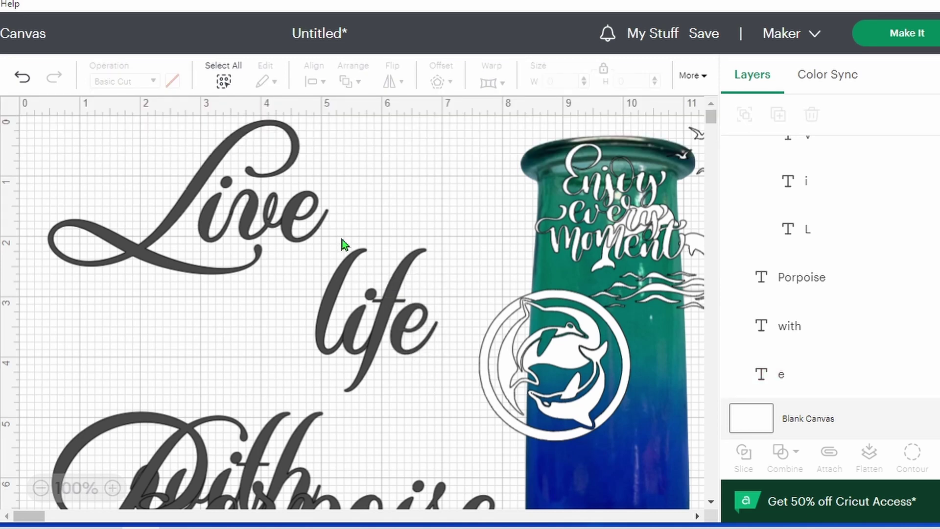
Regroup all the letters of 'life' into one group
drag(331, 235, 421, 356)
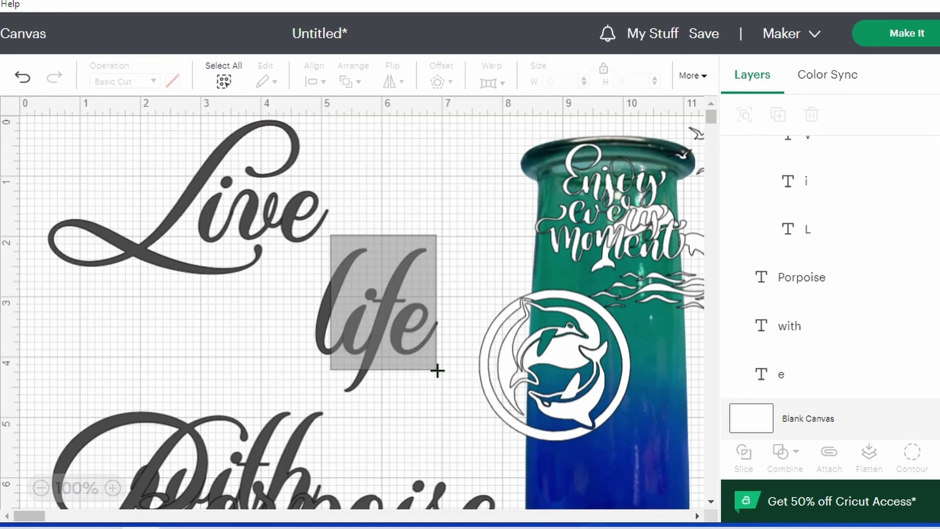
drag(437, 370, 434, 369)
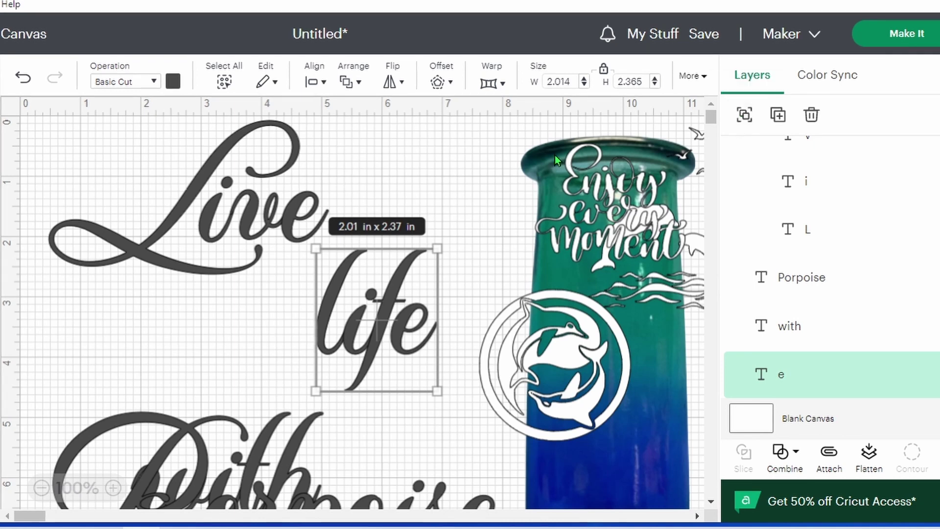
click(470, 153)
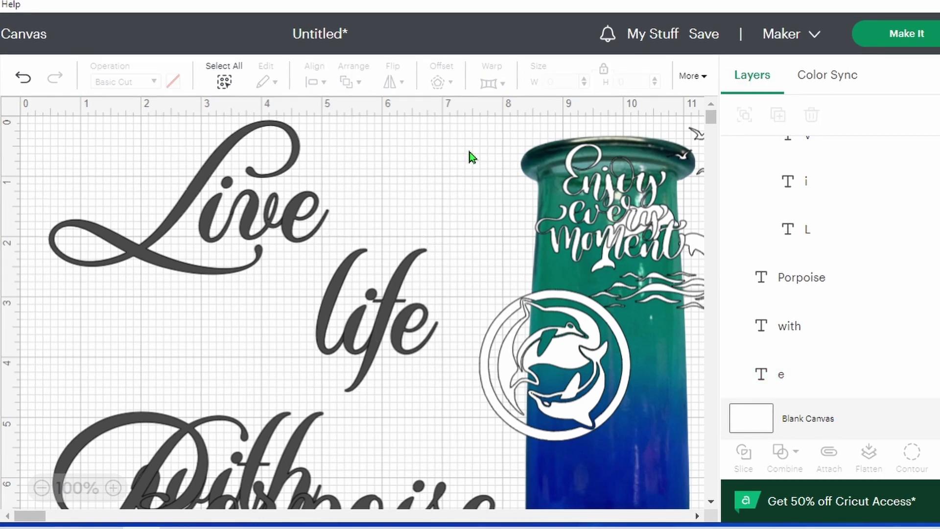
click(373, 296)
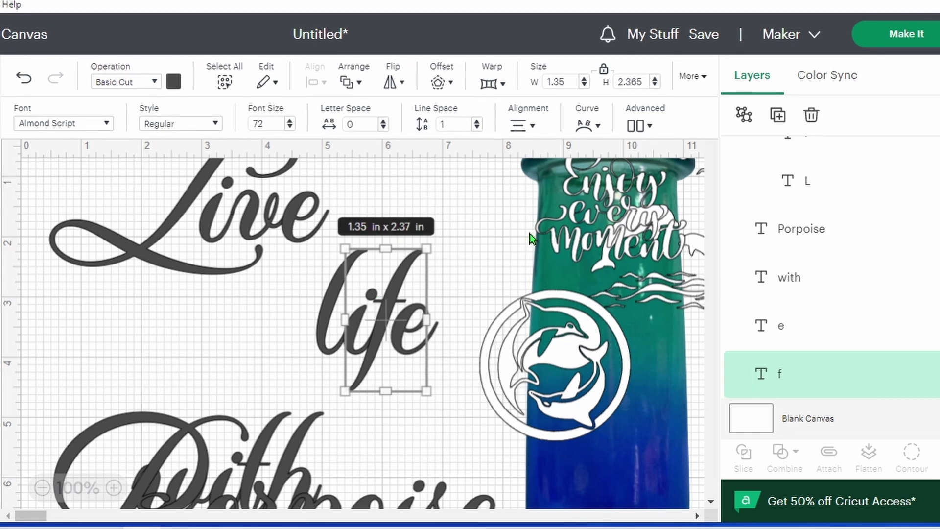
click(451, 242)
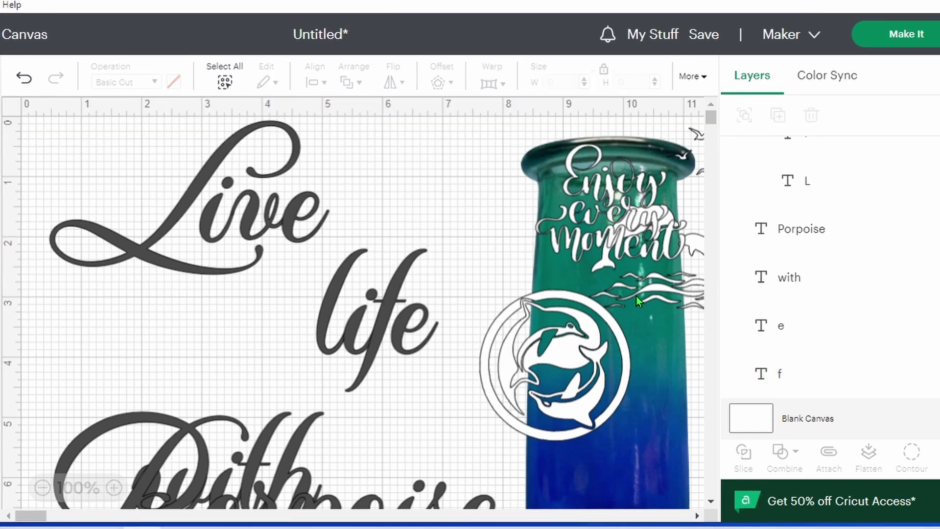
click(371, 294)
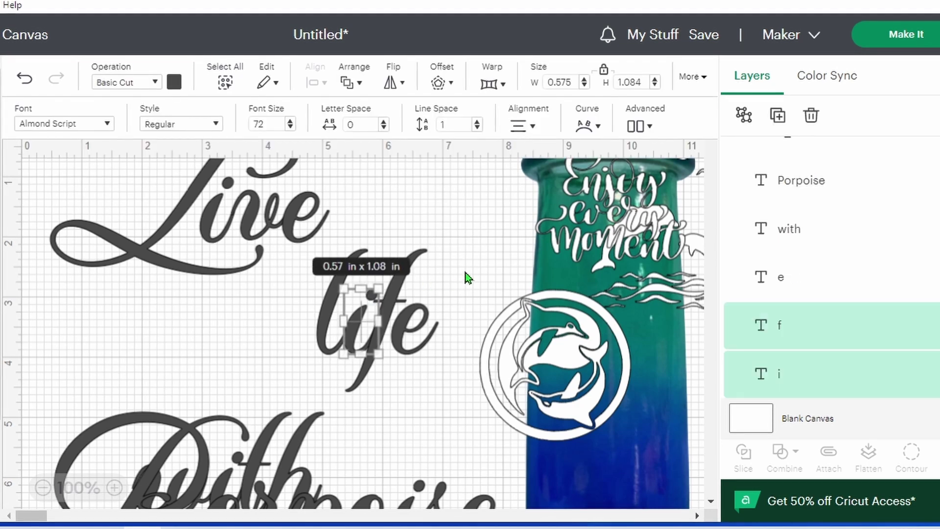
click(439, 188)
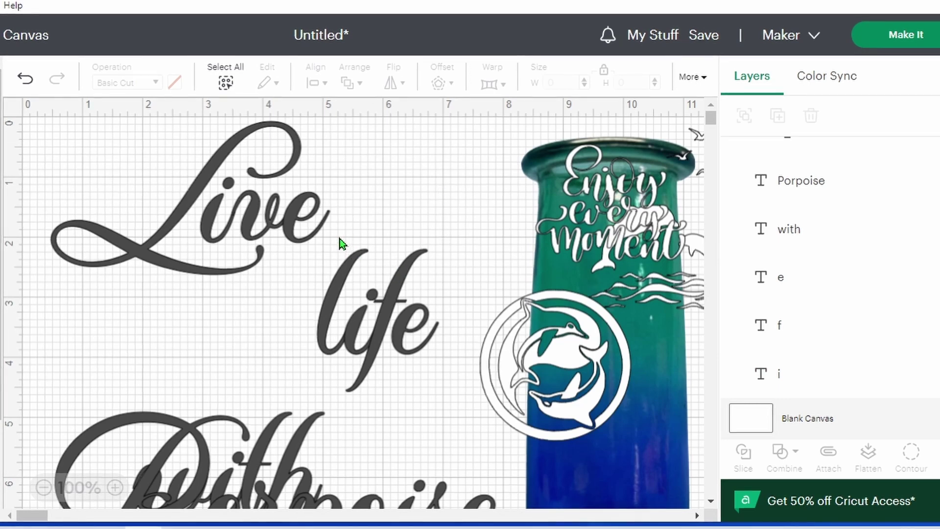
drag(342, 240, 433, 352)
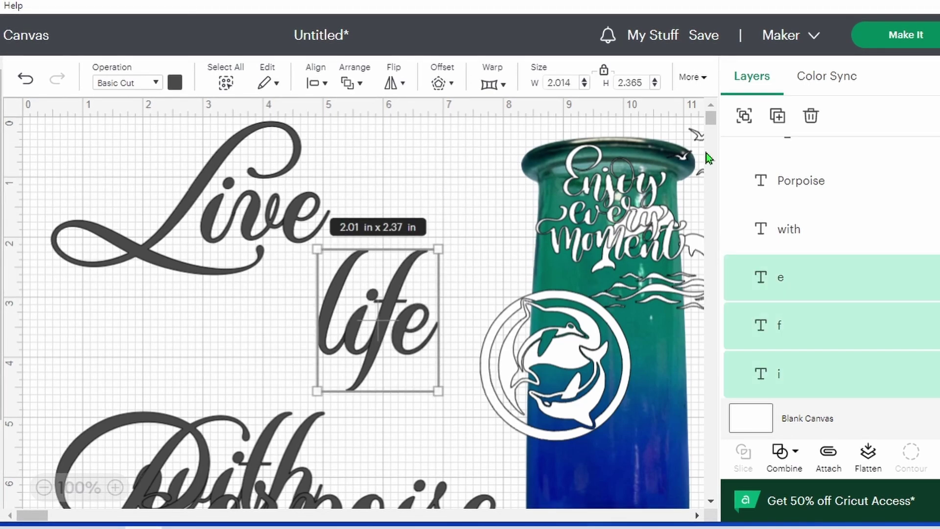
click(744, 116)
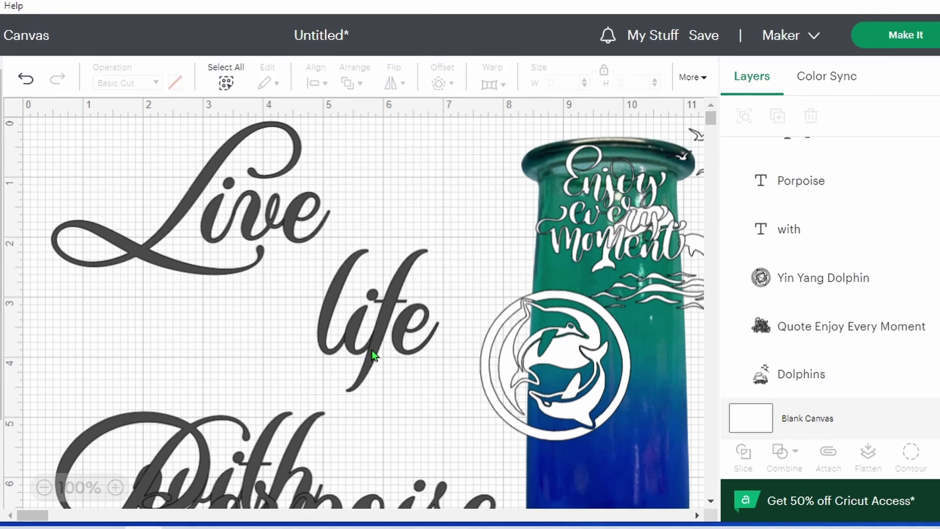
Place 'with' and 'Porpoise' beneath 'Live', lower 'life', and ungroup it into letters again
drag(365, 342, 377, 243)
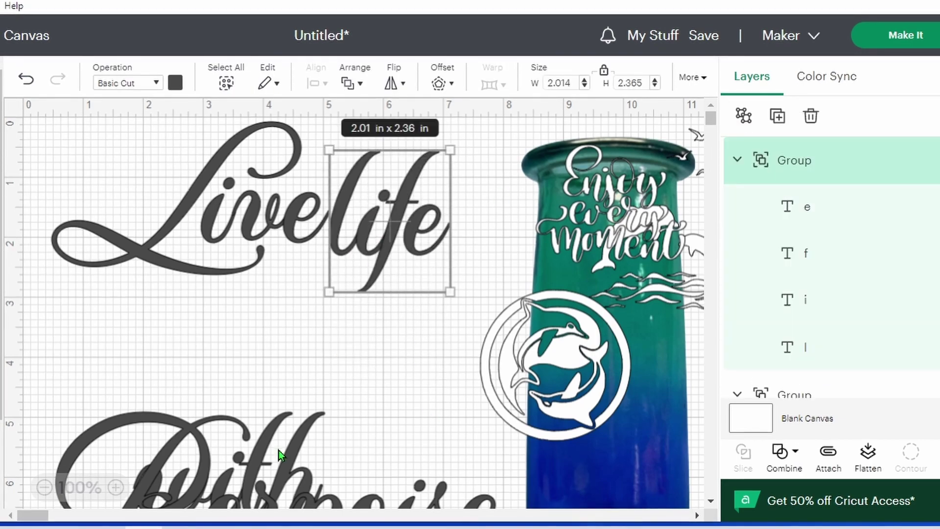
drag(278, 451, 301, 478)
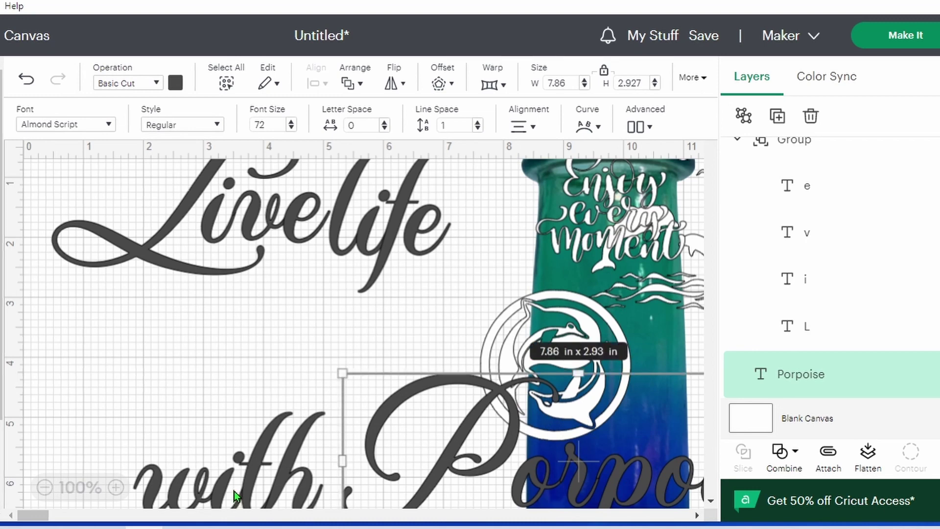
drag(234, 492, 170, 381)
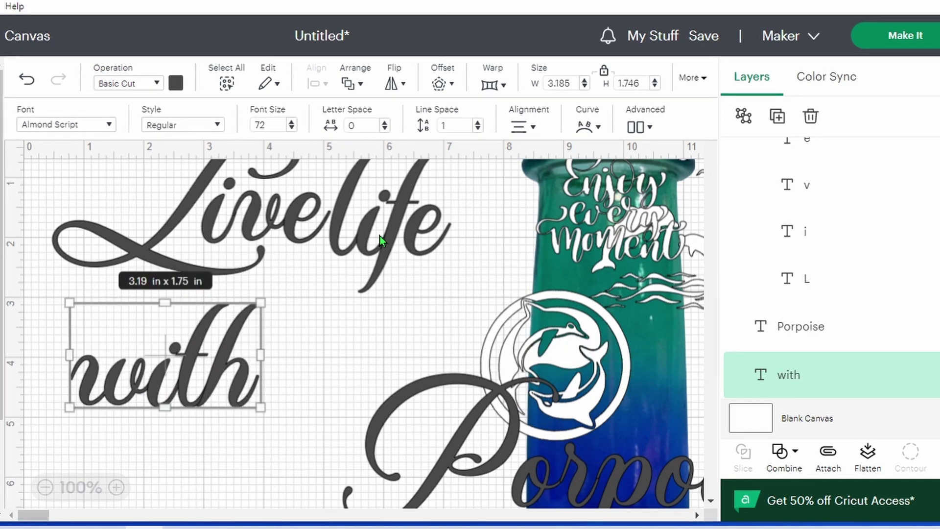
drag(380, 236, 380, 287)
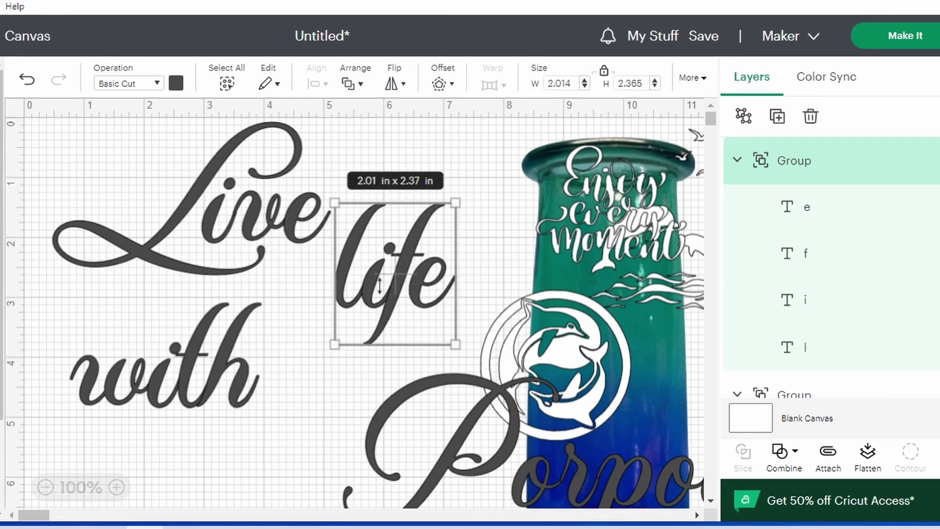
click(744, 116)
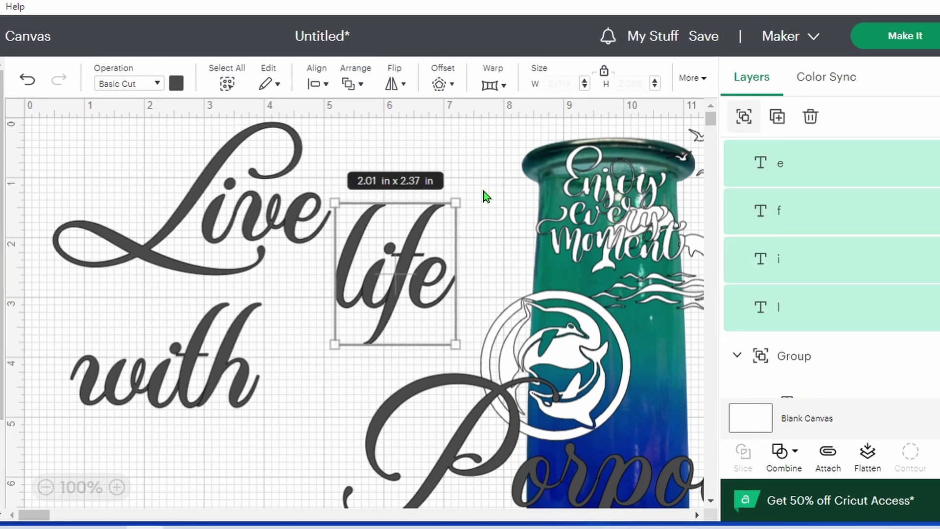
click(493, 231)
Duplicate the i of 'life' and place the copy beside 'with'
click(367, 301)
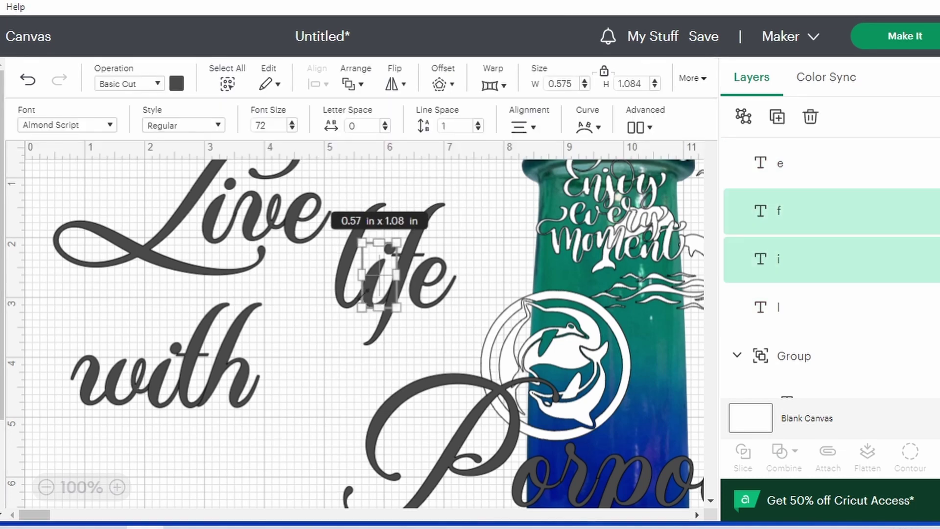
click(775, 120)
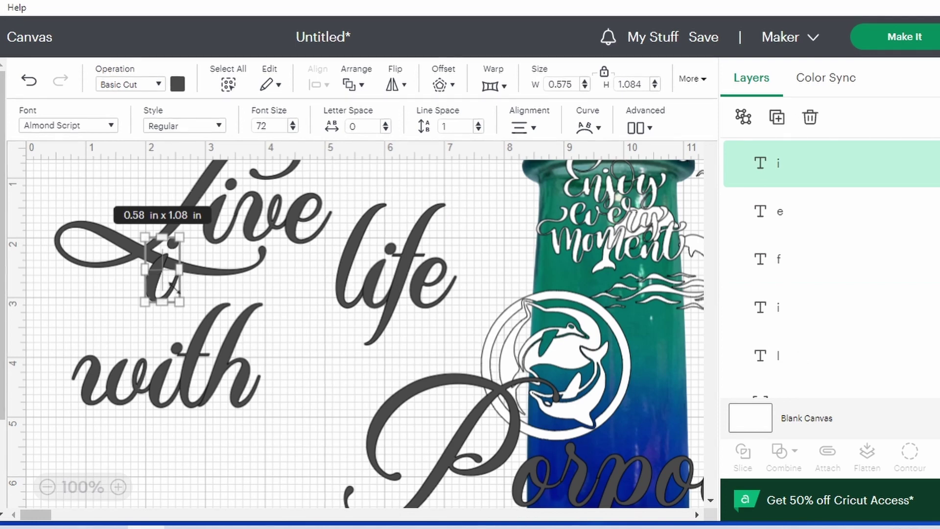
click(278, 289)
drag(162, 287, 307, 366)
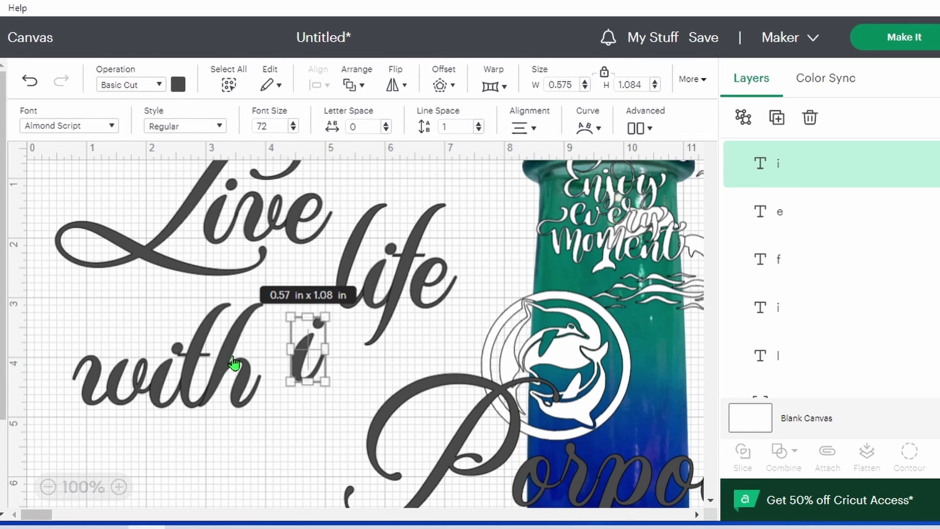
Add a square and position it over the spare i, leaving the dot exposed
click(4, 319)
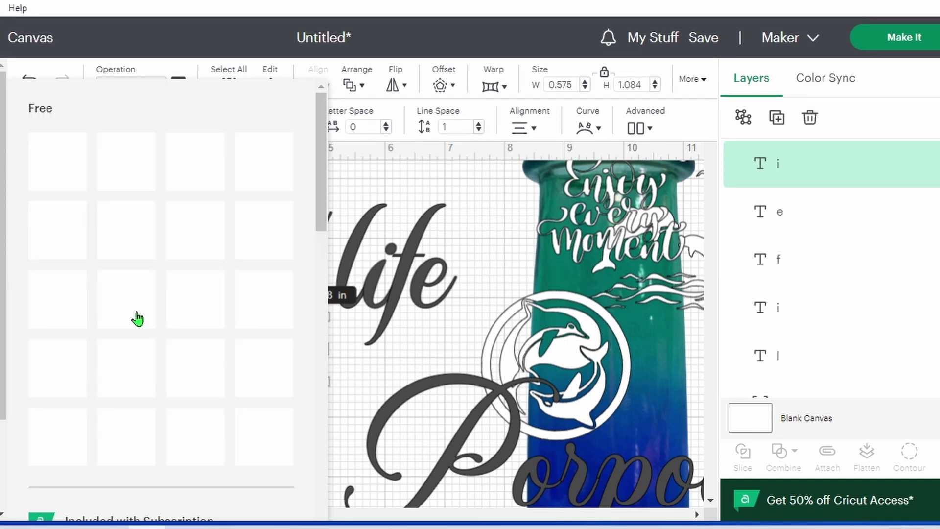
click(66, 438)
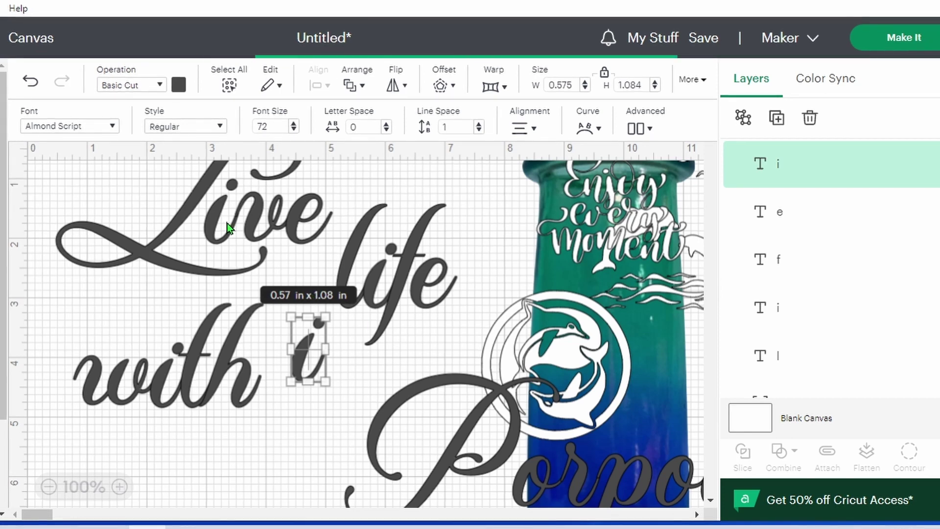
drag(251, 309, 349, 370)
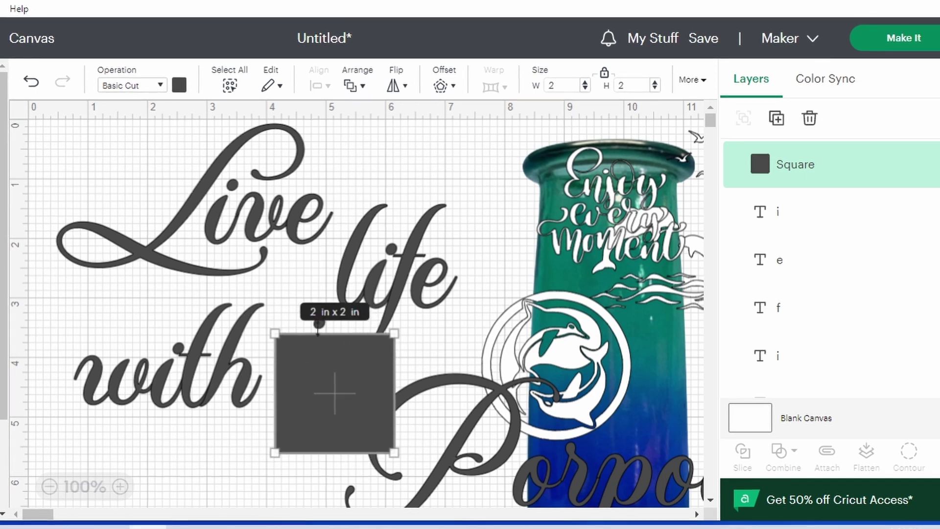
click(459, 327)
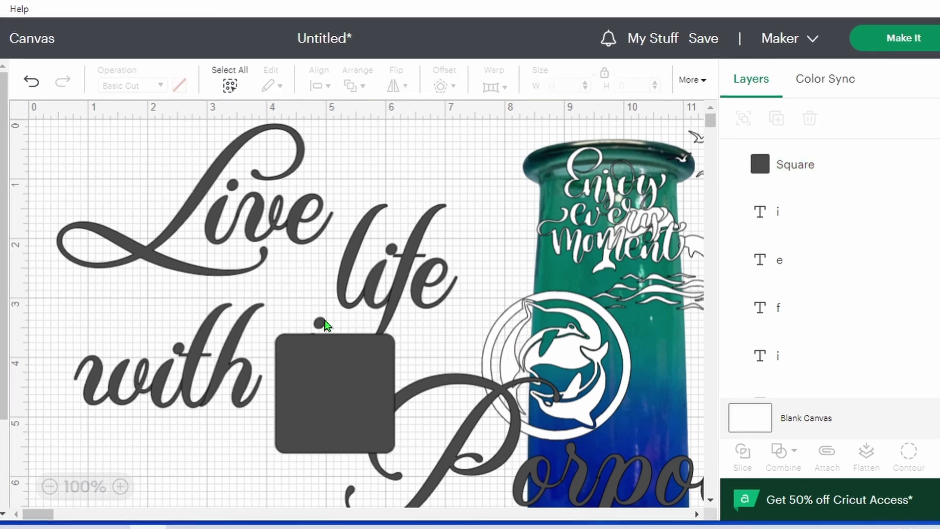
drag(325, 357, 326, 353)
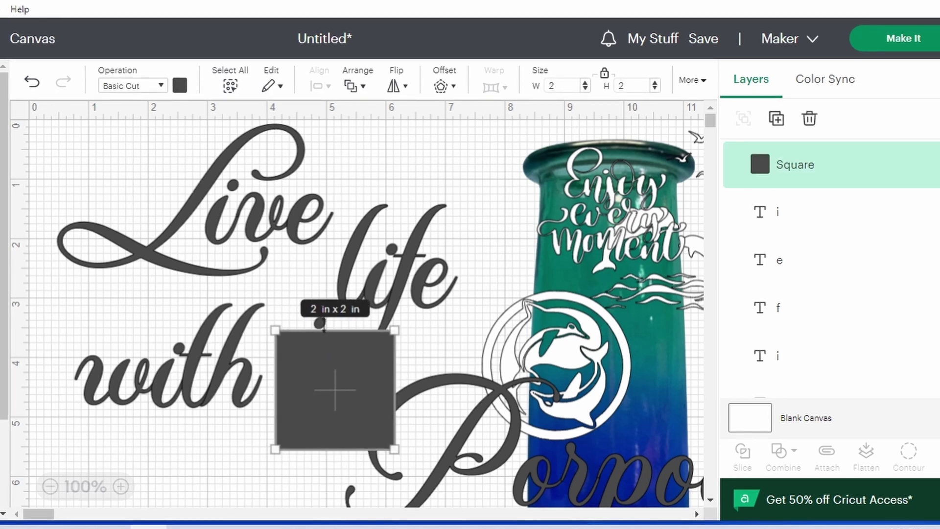
Slice the square with the spare i, then delete the square and i pieces
shift+click(871, 212)
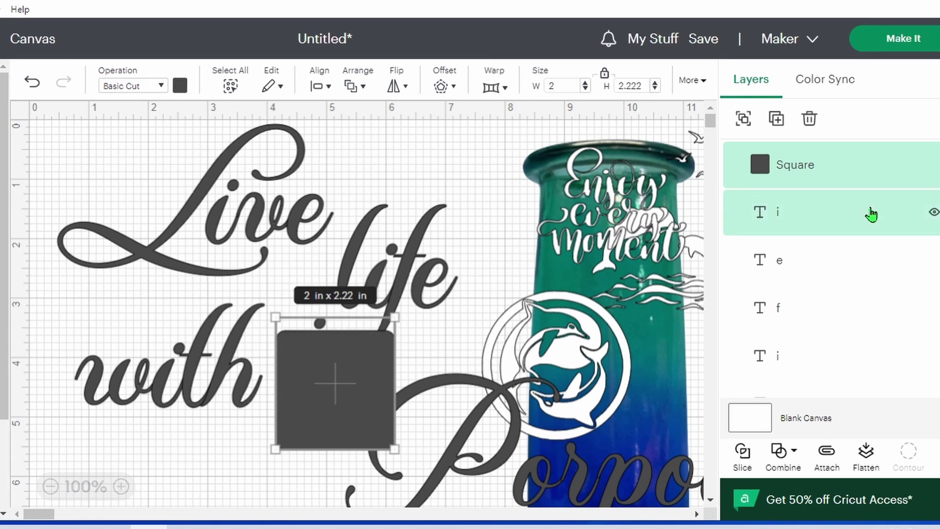
click(740, 453)
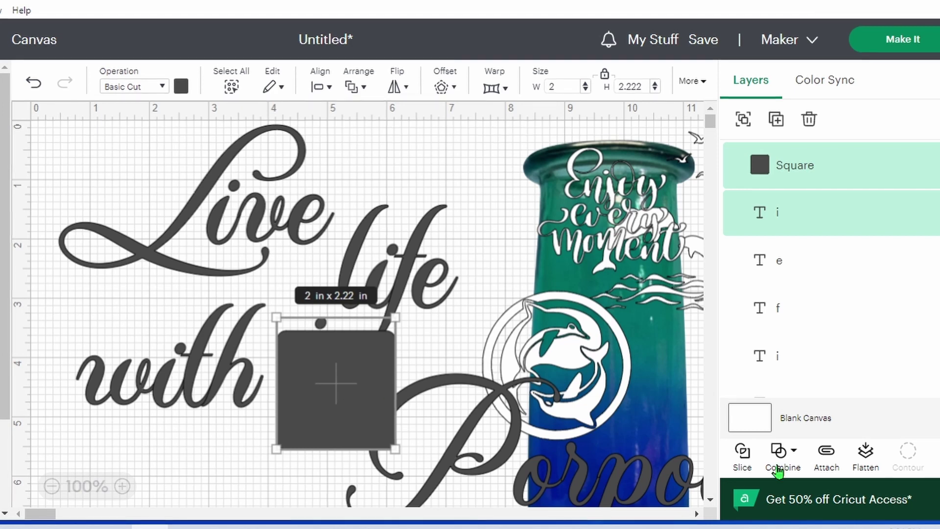
click(743, 458)
click(319, 381)
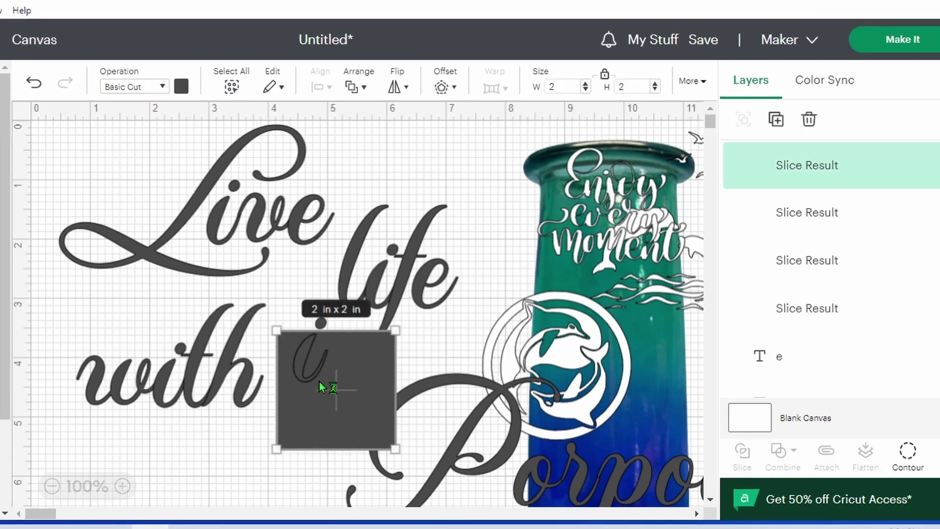
right_click(320, 381)
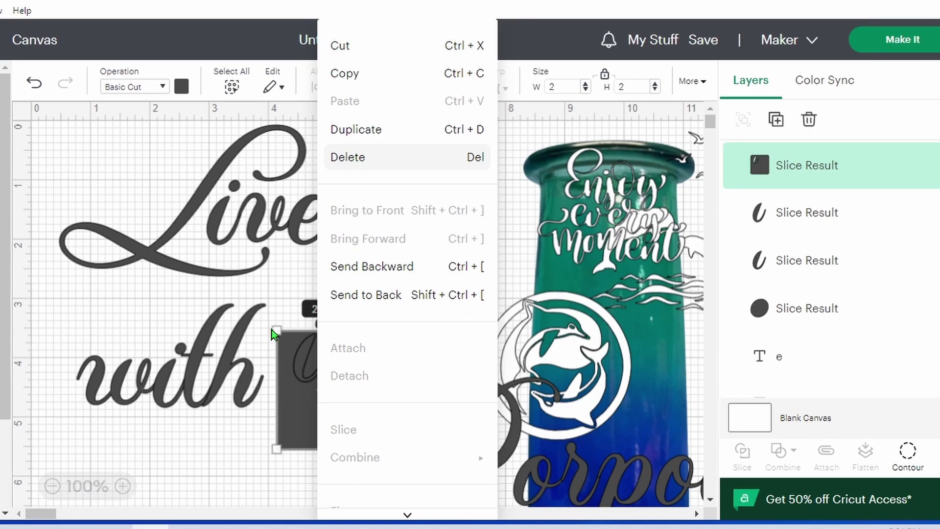
click(348, 158)
click(310, 363)
right_click(321, 298)
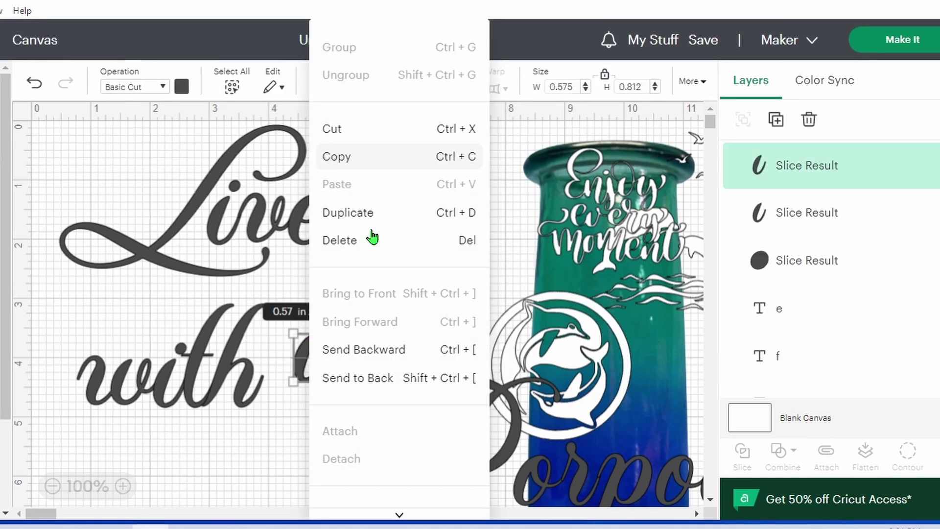
key(Delete)
click(302, 359)
right_click(300, 357)
Delete the last leftover i piece and shift the f of 'life' slightly right
click(372, 248)
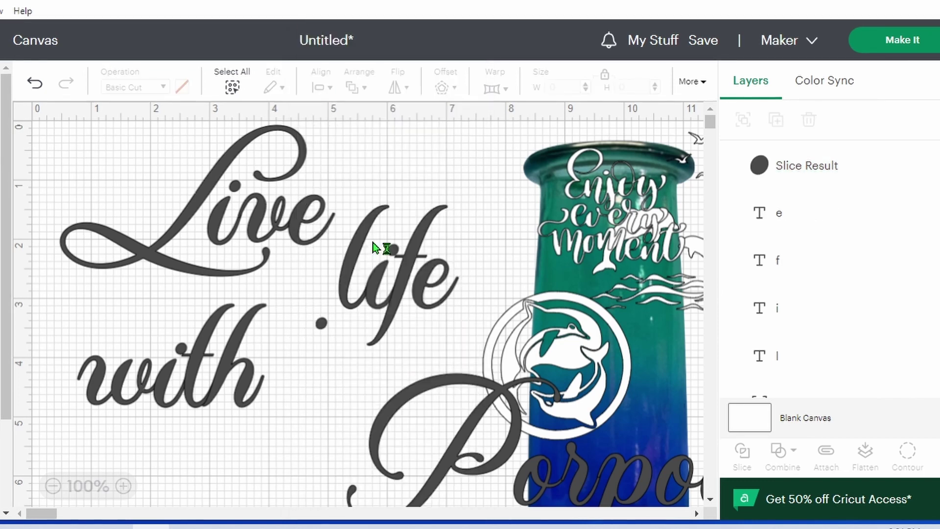
click(383, 283)
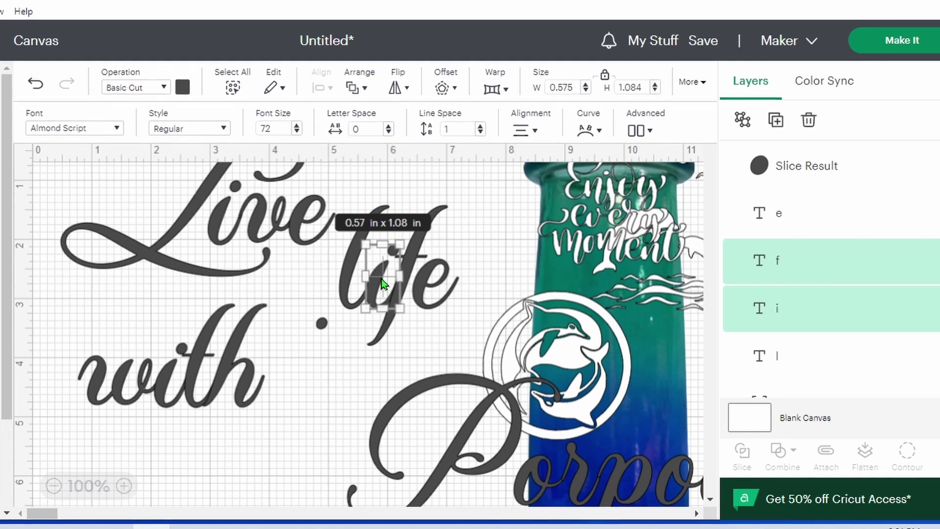
click(465, 237)
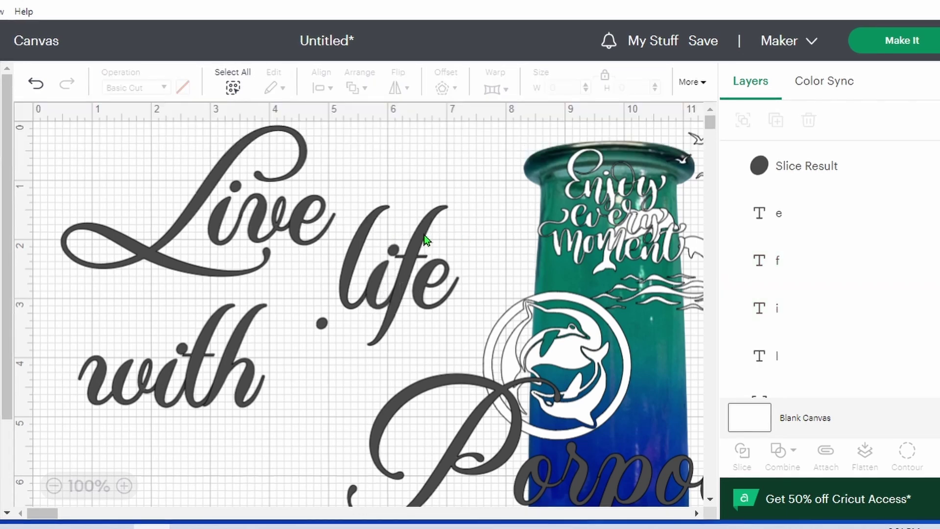
drag(420, 236, 440, 244)
click(133, 283)
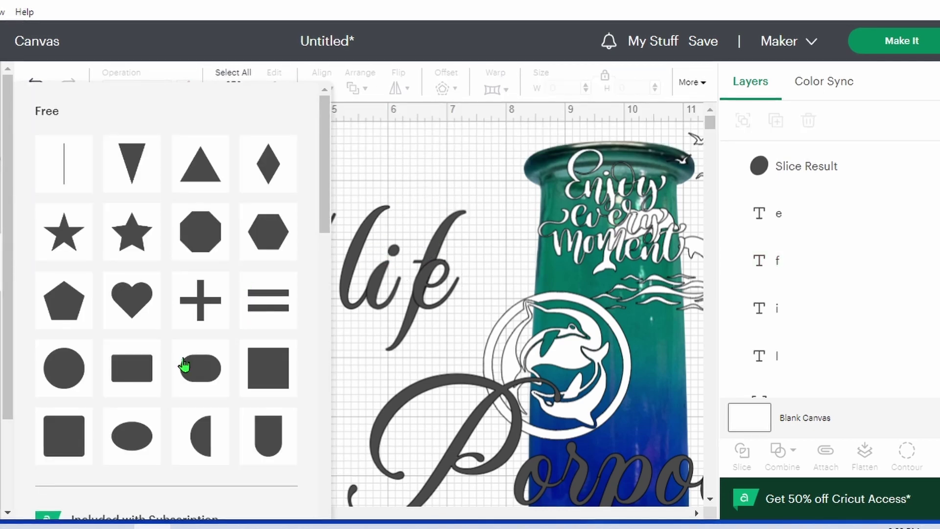
Place a circle of about 0.42 in over the i's dot and slice it with the i
click(72, 367)
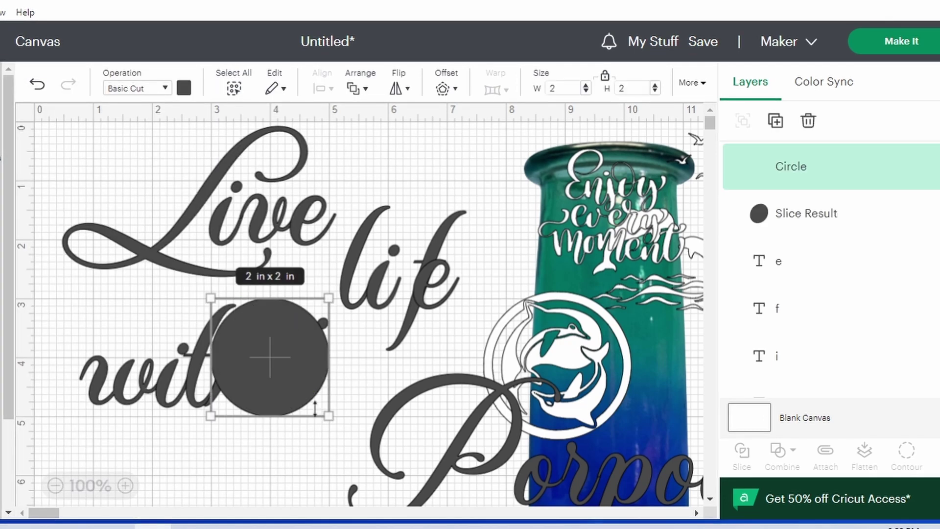
drag(329, 416, 402, 250)
click(296, 289)
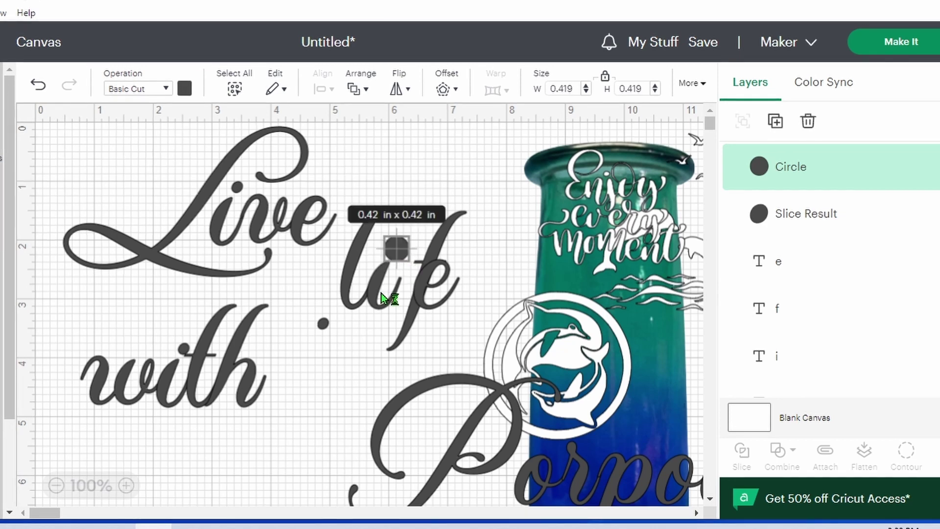
shift+click(381, 293)
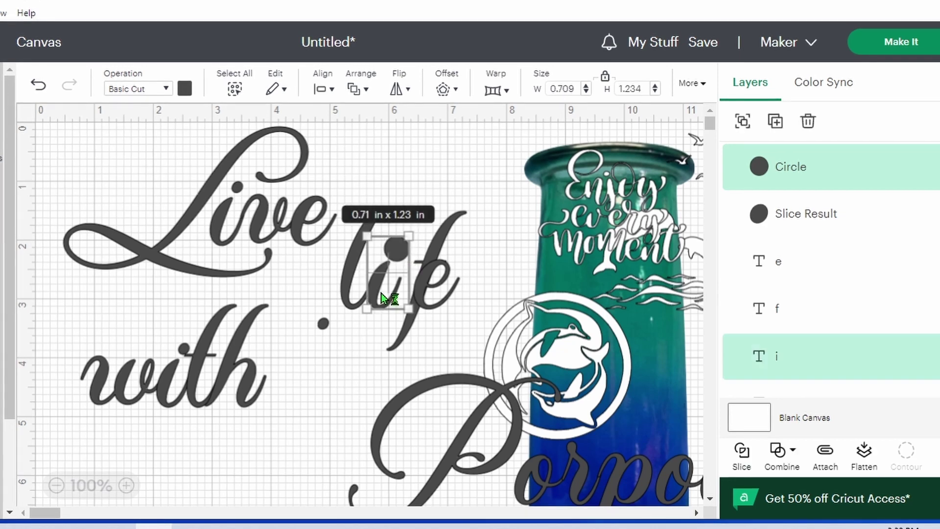
click(740, 450)
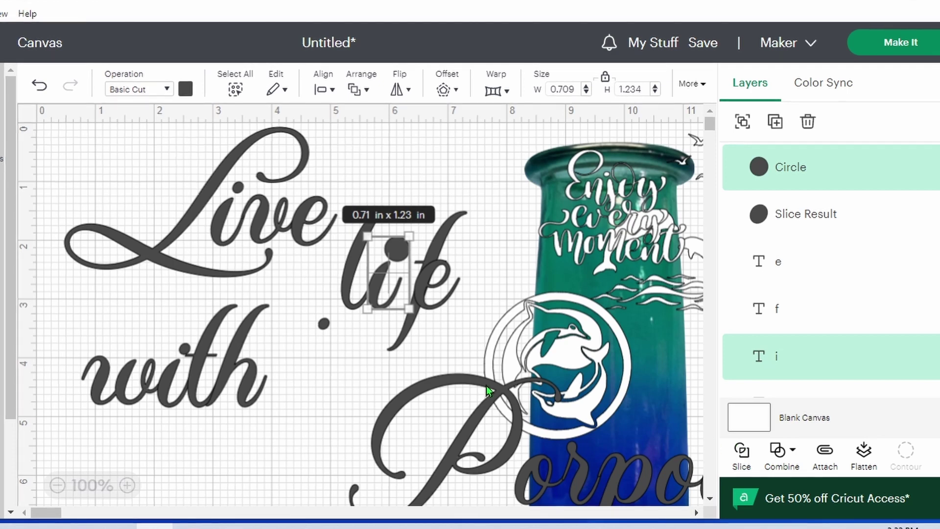
Delete the old dot and the small leftover slice pieces
click(396, 250)
right_click(395, 250)
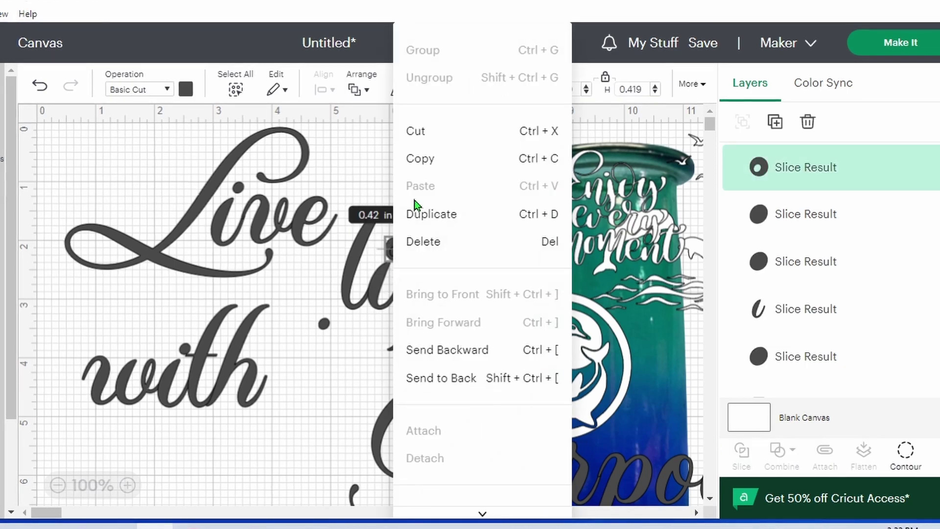
click(425, 243)
right_click(396, 253)
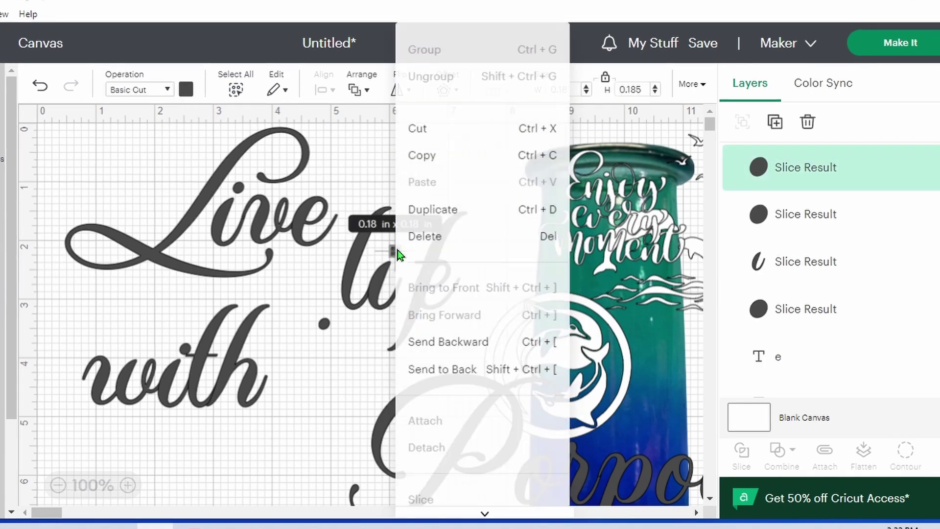
click(424, 236)
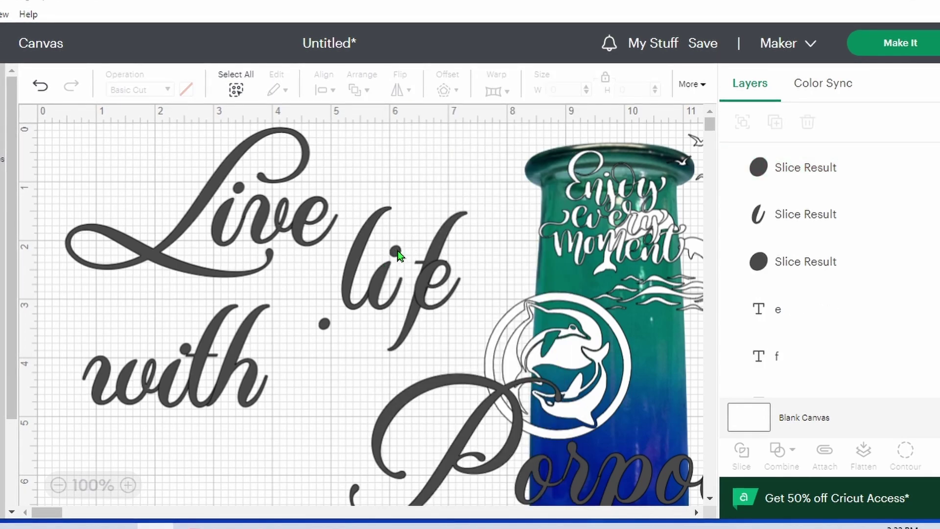
click(395, 251)
right_click(395, 251)
click(426, 242)
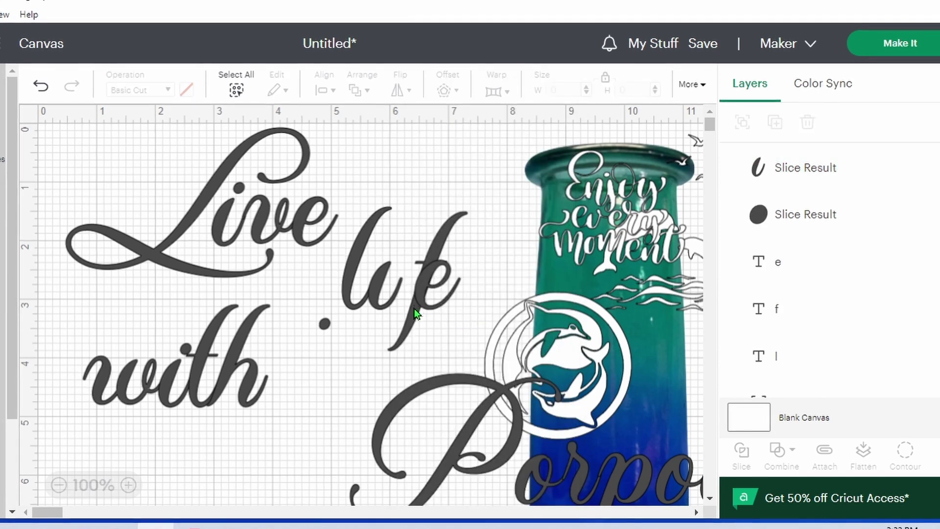
Move the f closer to the i, set the loose dot on the i, and adjust the e
click(414, 312)
drag(414, 312, 395, 305)
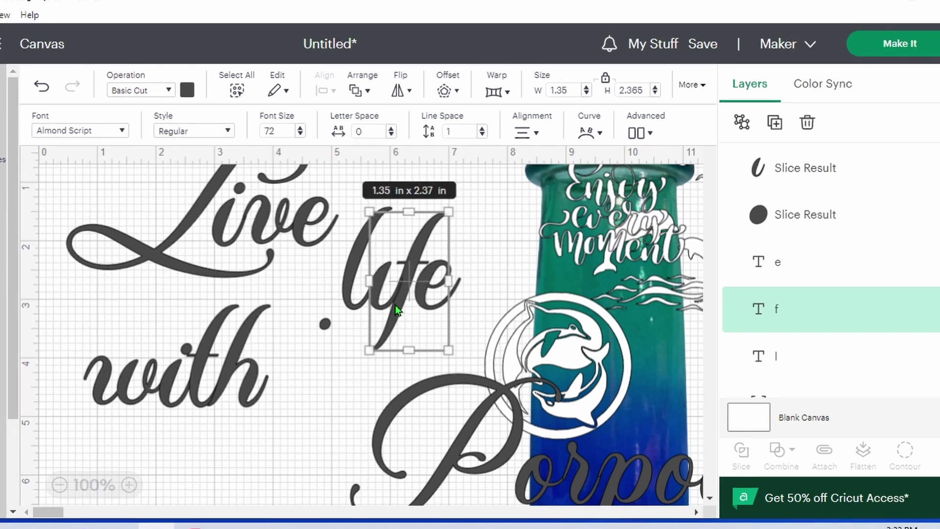
click(338, 363)
drag(329, 332, 395, 257)
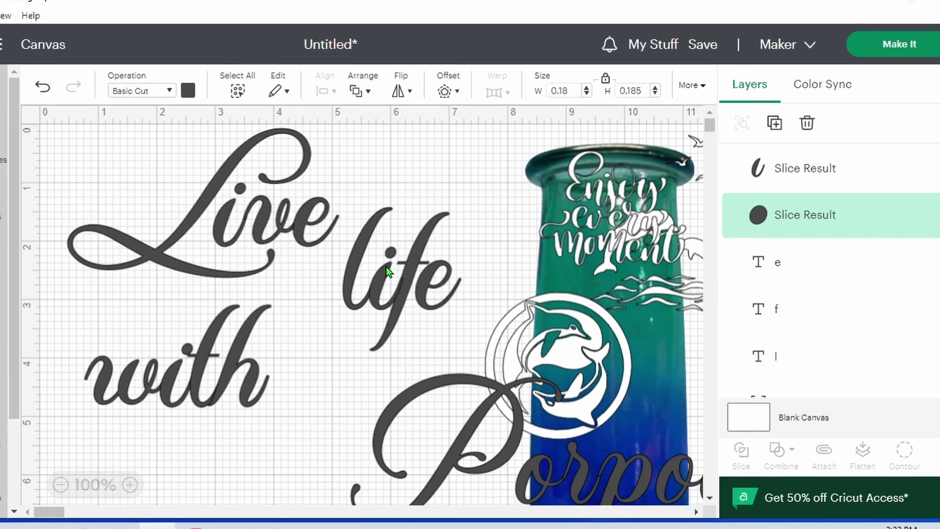
click(304, 377)
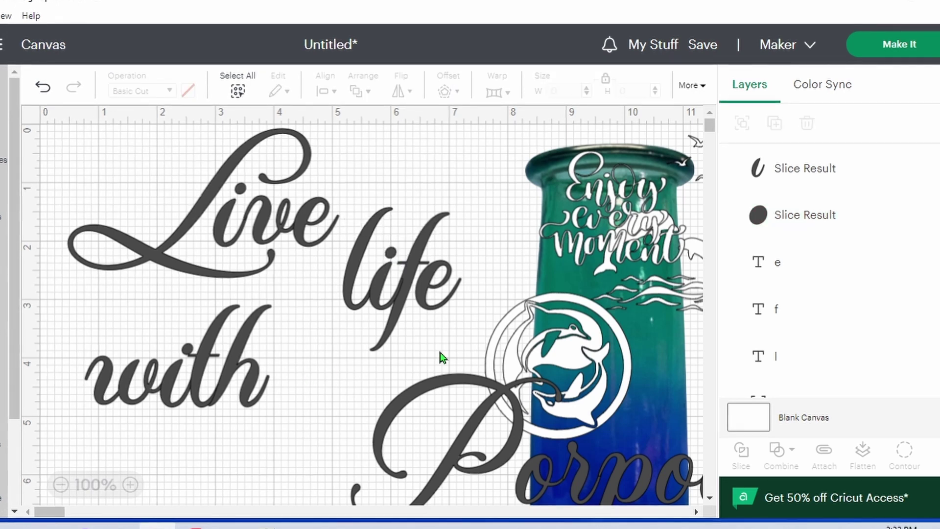
drag(422, 295, 429, 299)
Select all the letters of 'life' and group them into one 2.04 × 2.45 in group
click(377, 233)
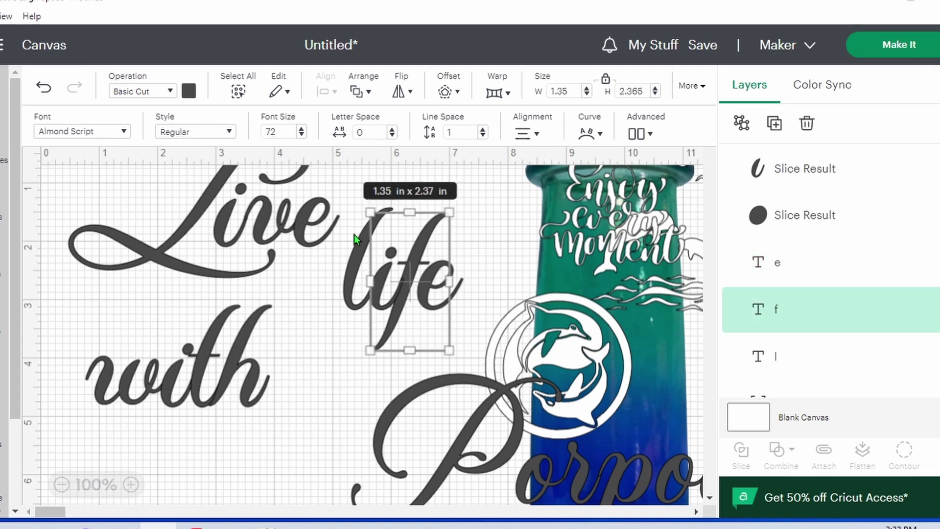
click(475, 237)
drag(360, 191, 478, 322)
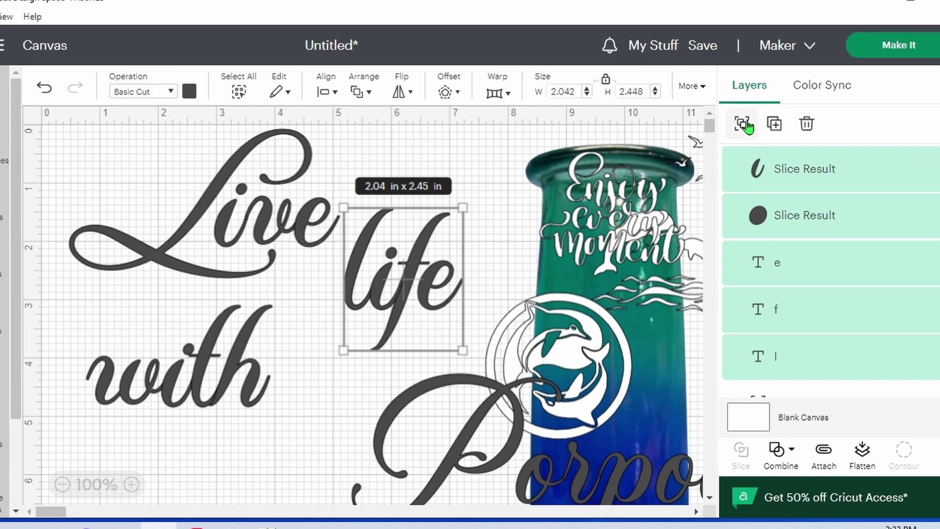
key(Delete)
click(745, 124)
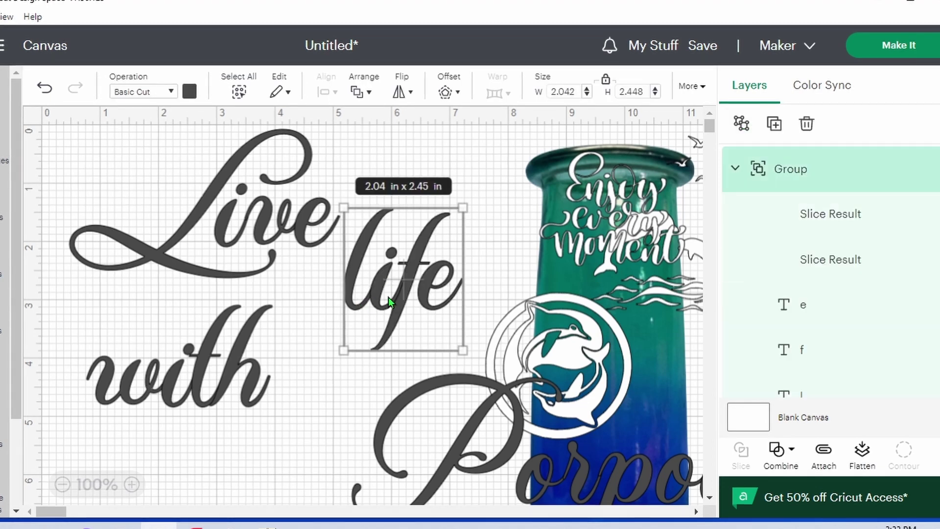
Move 'life' up beside 'Live' and ungroup its letters
drag(389, 298, 409, 235)
click(189, 399)
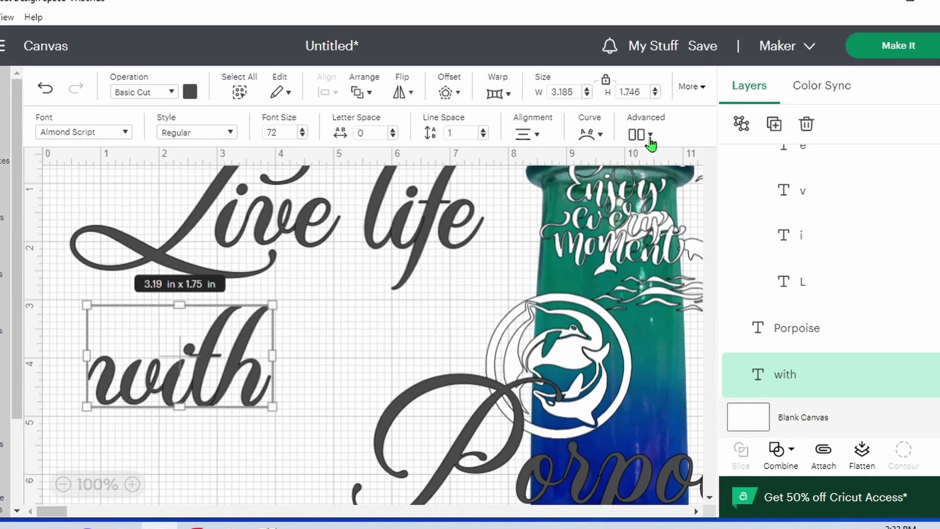
click(409, 240)
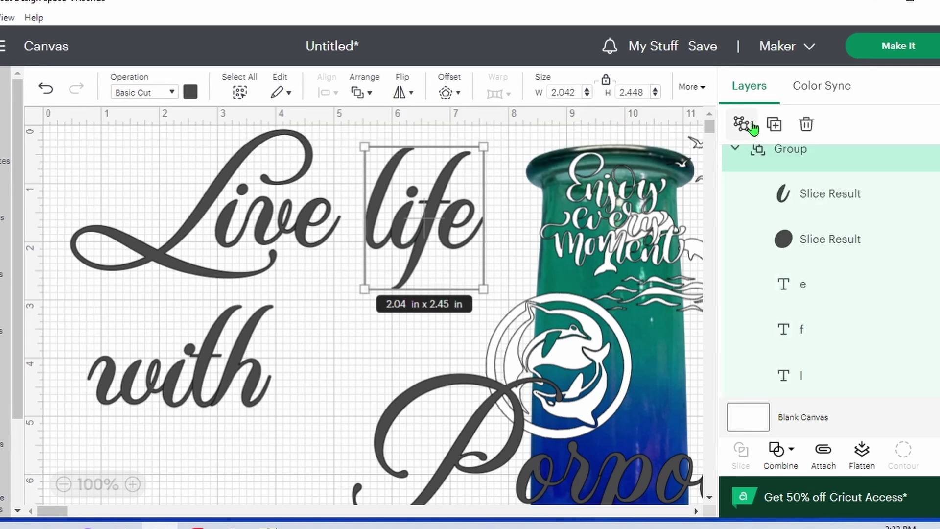
click(743, 124)
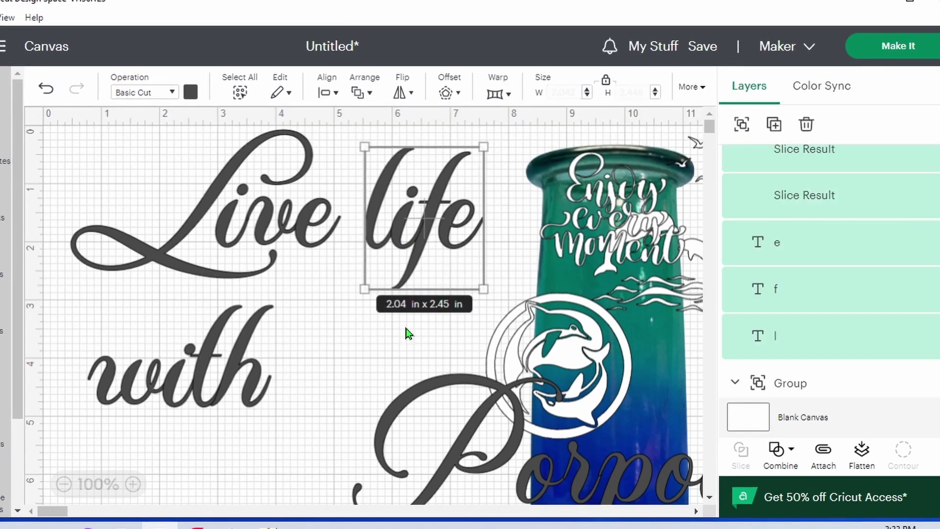
click(410, 335)
Duplicate the sliced i's dot and stem from 'life' and group the copy
click(406, 221)
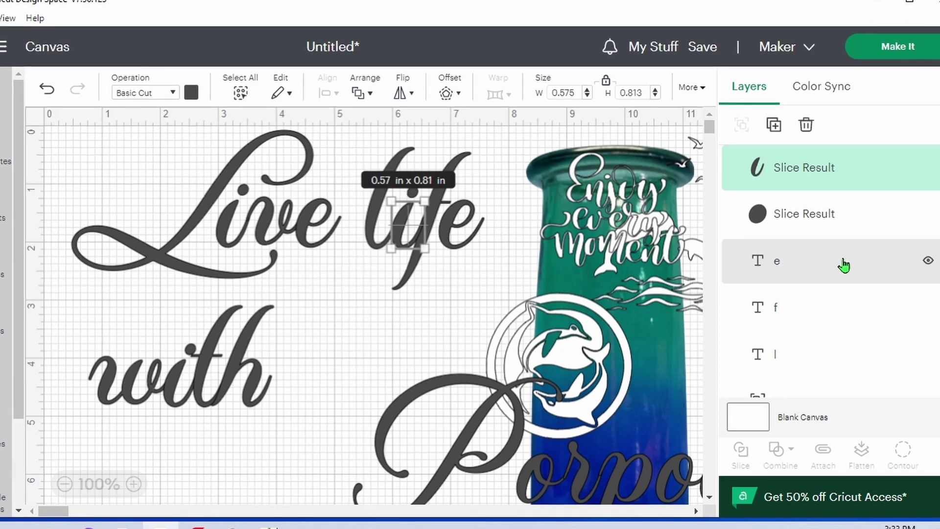
click(437, 254)
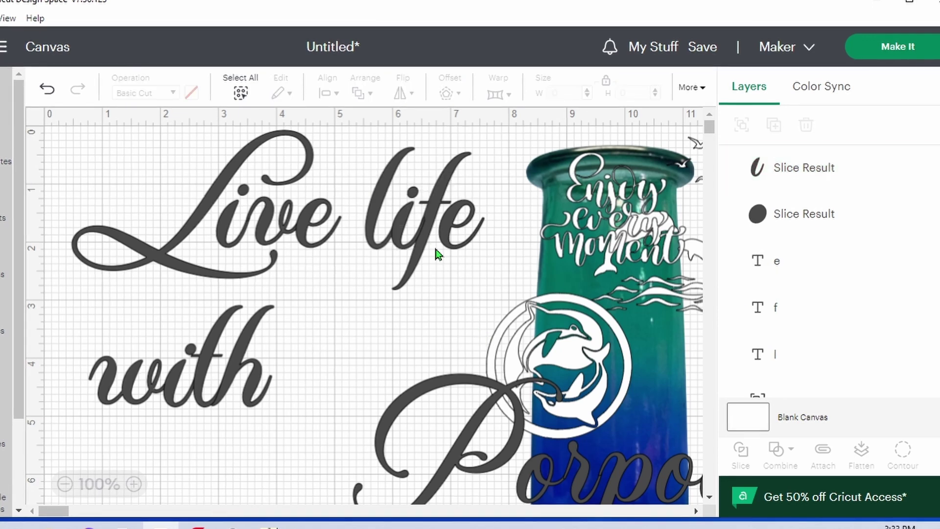
click(412, 194)
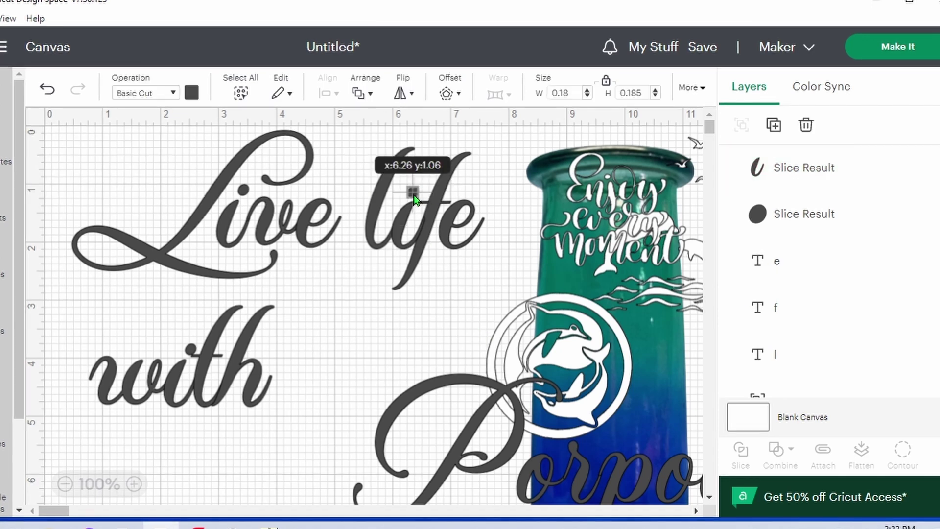
shift+click(409, 222)
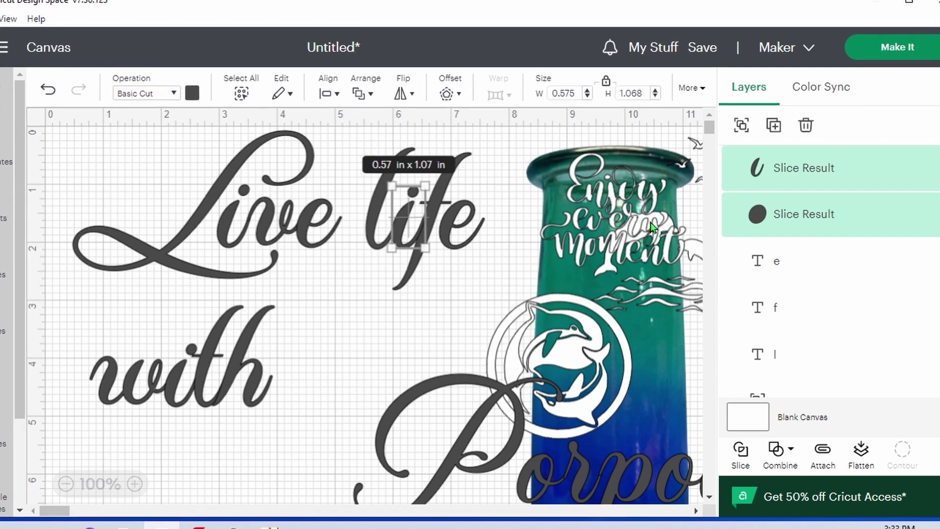
key(ctrl+d)
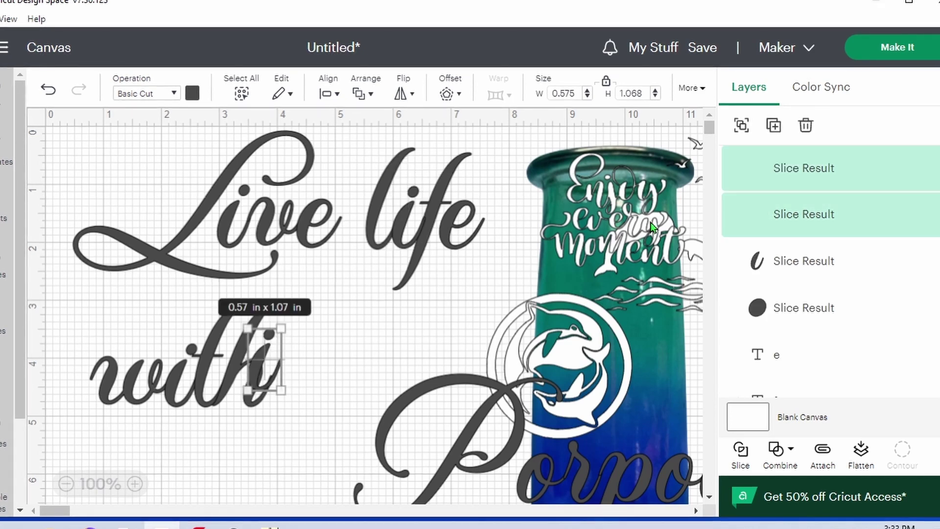
click(504, 195)
key(ctrl+g)
Place the grouped i copy just right of 'with'
drag(373, 143, 489, 294)
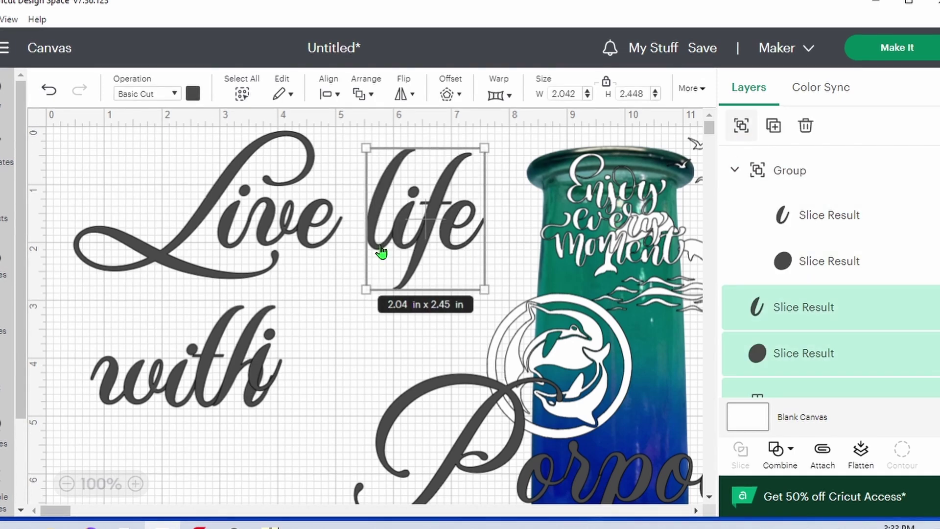
key(Delete)
key(ctrl+z)
drag(268, 361, 333, 362)
Ungroup 'with' to letters and delete its plain i
click(211, 382)
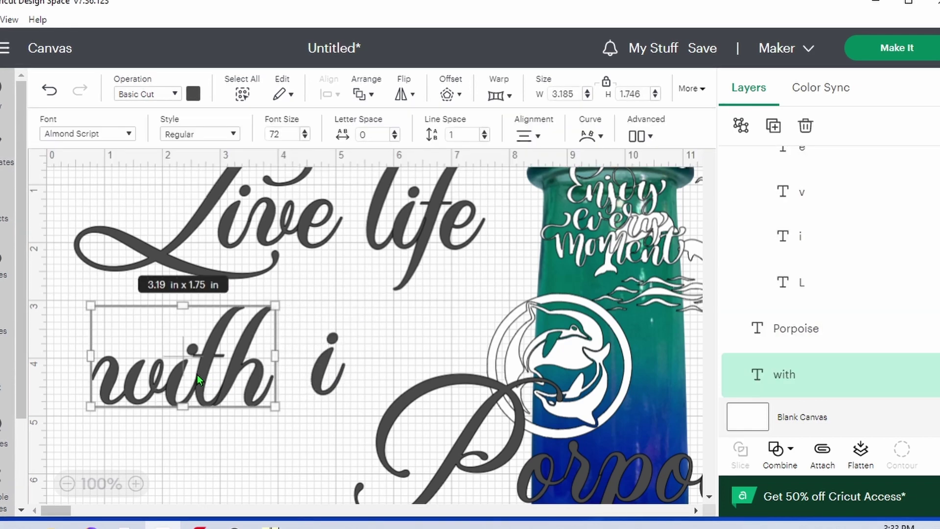
click(640, 138)
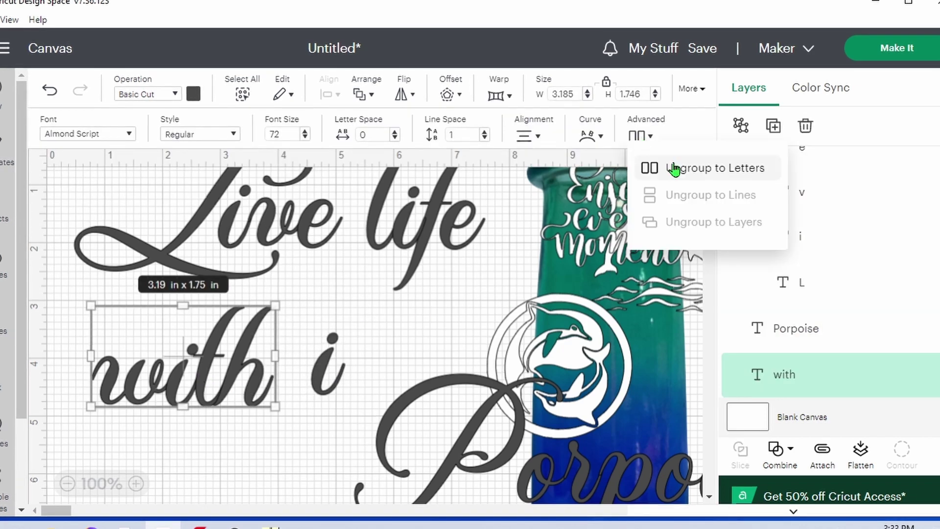
click(679, 168)
click(185, 392)
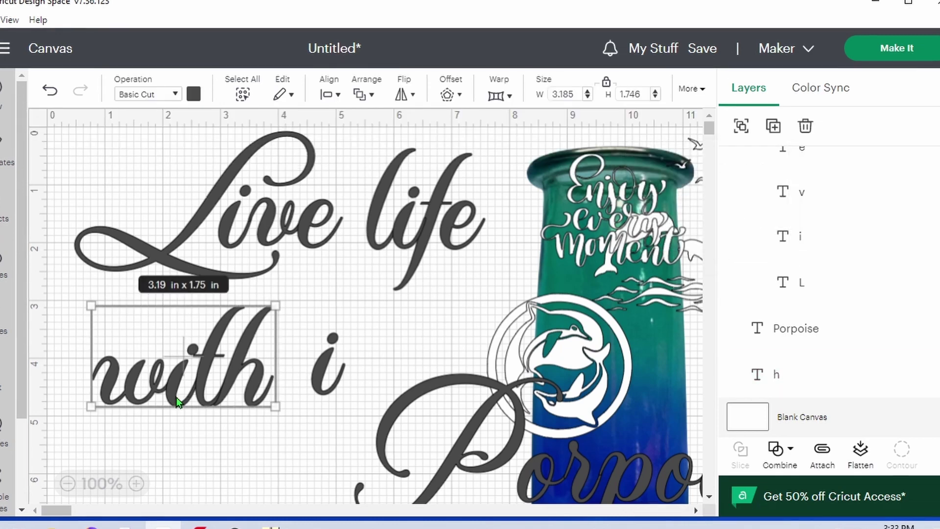
click(330, 431)
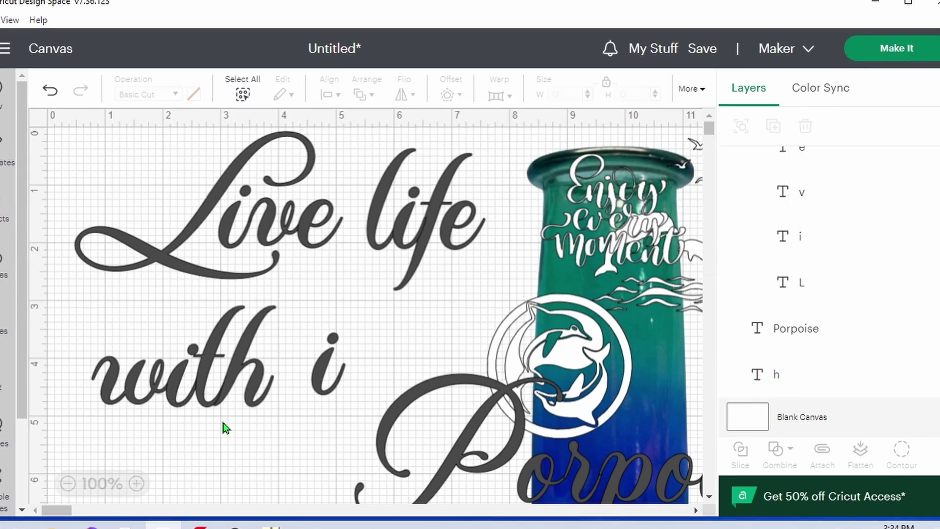
drag(172, 398, 89, 353)
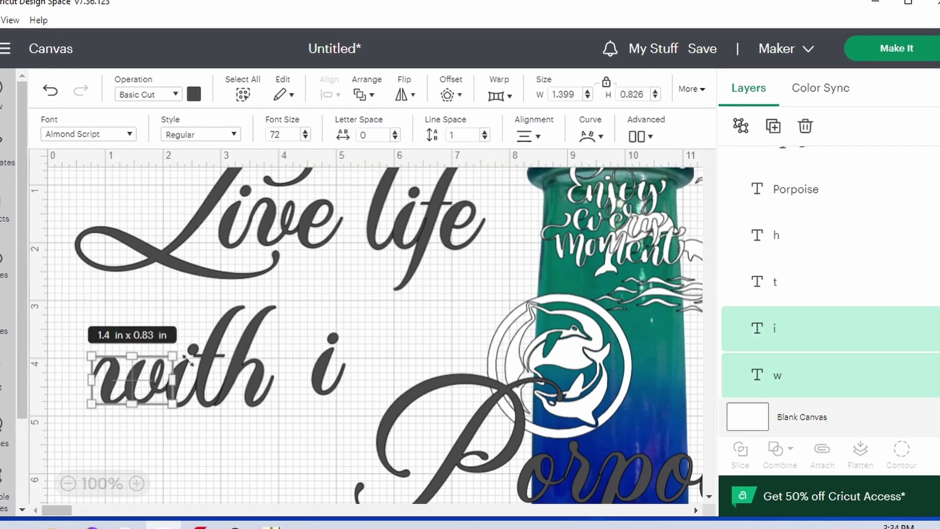
click(839, 327)
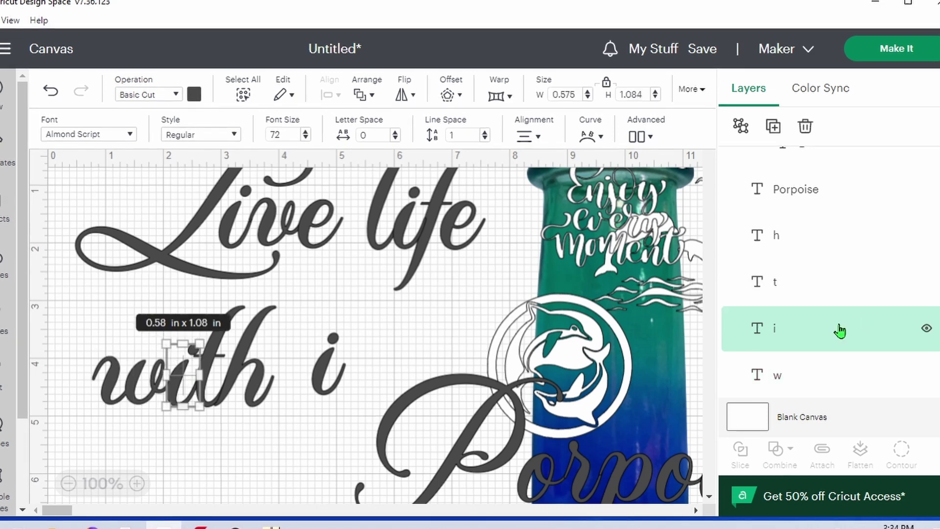
click(806, 127)
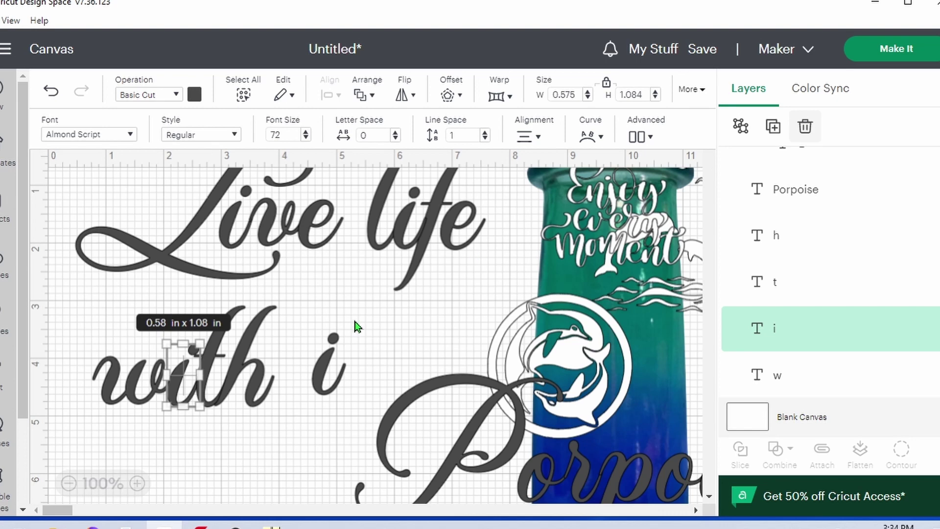
Slot the sliced i into 'with', group the word, and move it up against 'life'
drag(316, 386, 172, 396)
click(349, 356)
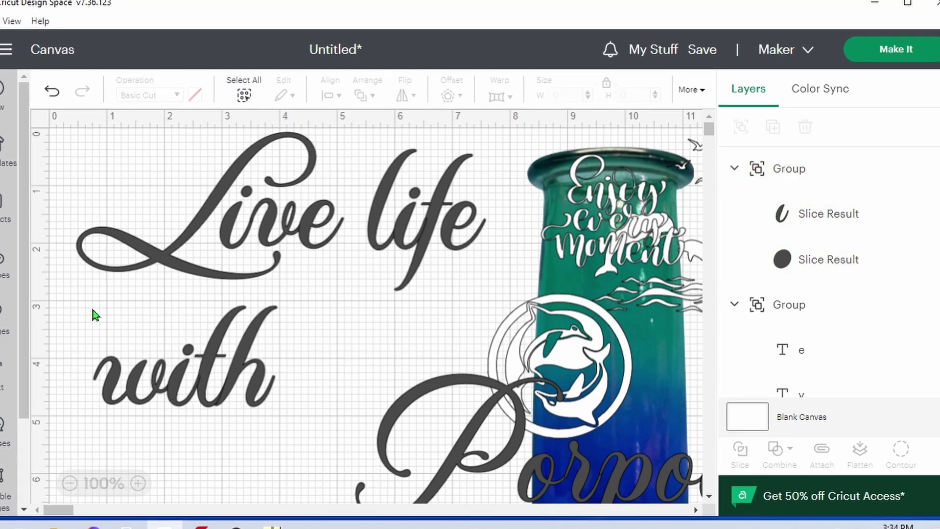
drag(89, 317, 278, 408)
click(740, 128)
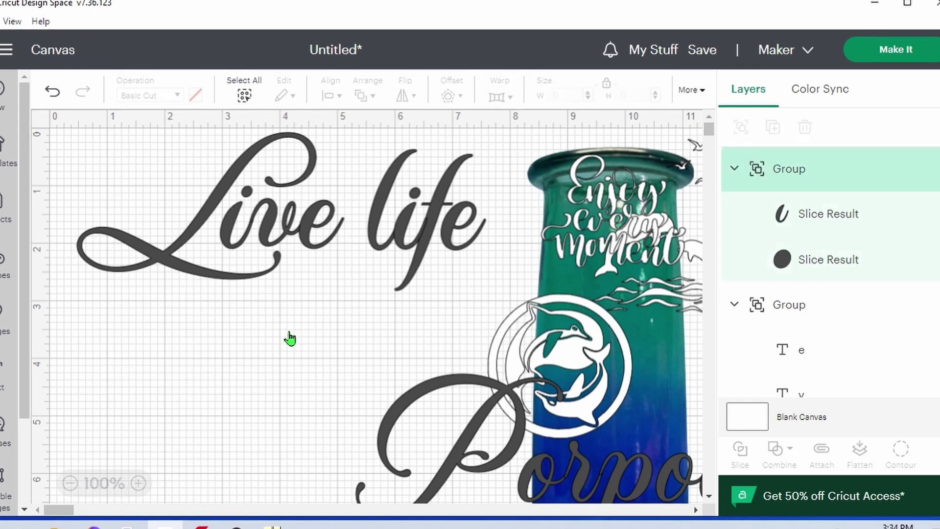
drag(249, 375, 257, 367)
drag(462, 272, 563, 237)
Ungroup 'Porpoise' into letters and move its P closer to the rest
drag(444, 455, 210, 368)
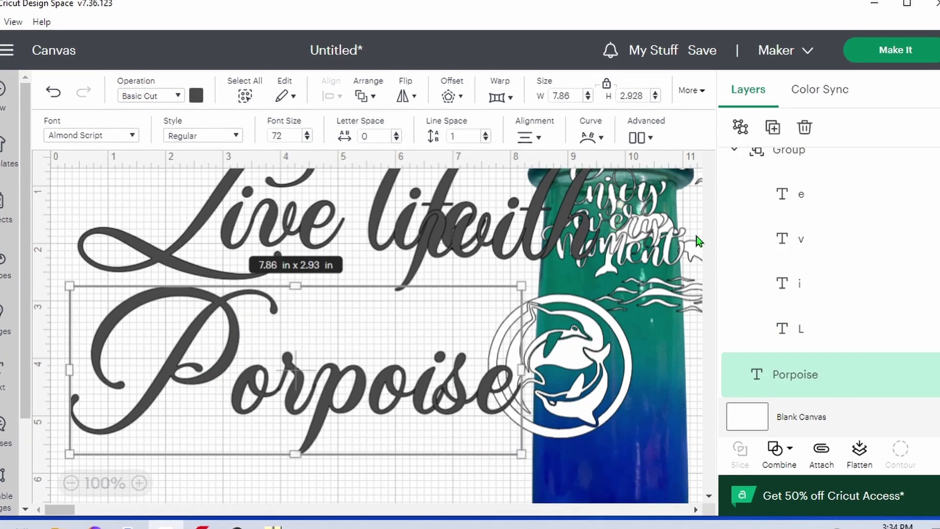
click(651, 139)
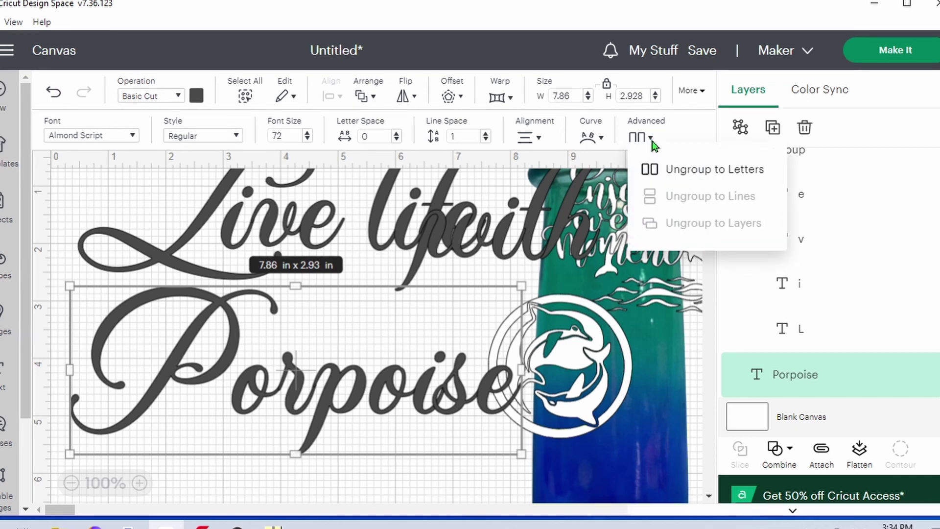
click(666, 170)
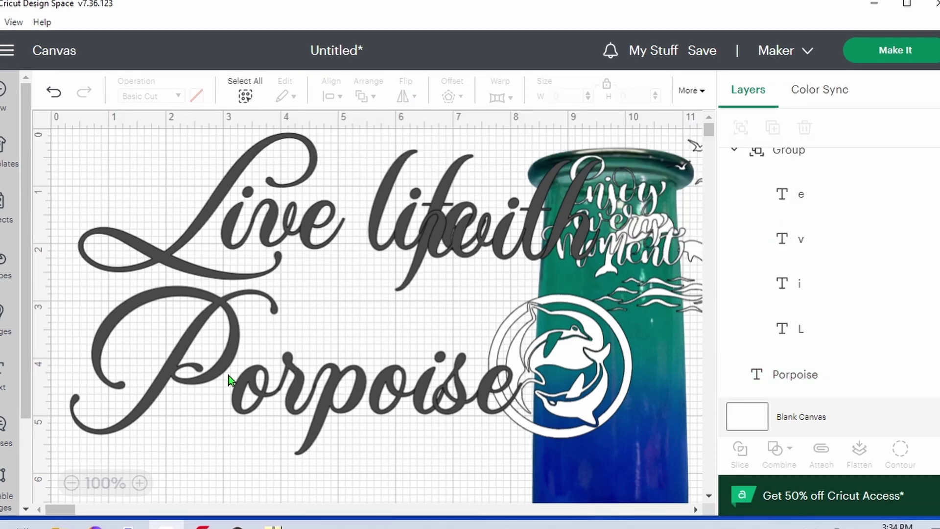
mouse_move(131, 413)
mouse_down()
mouse_move(152, 414)
mouse_move(138, 425)
mouse_up()
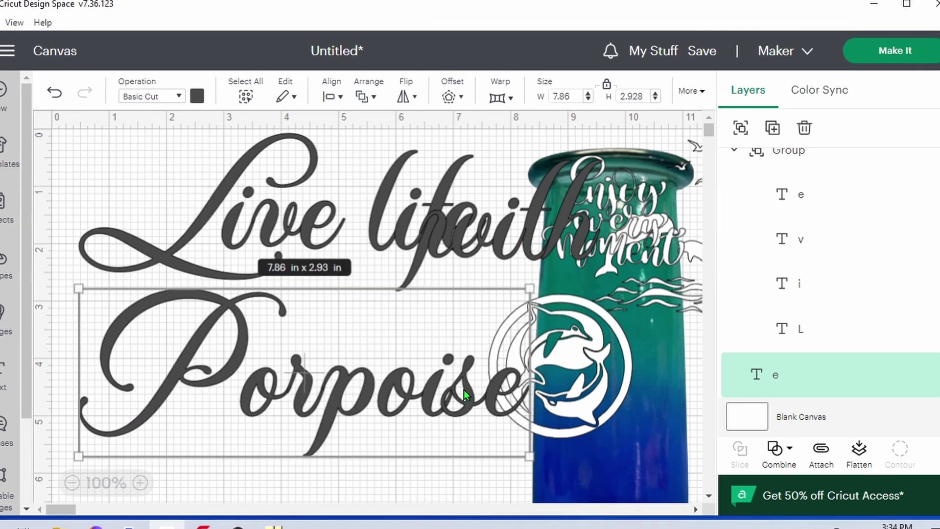
click(237, 484)
click(186, 384)
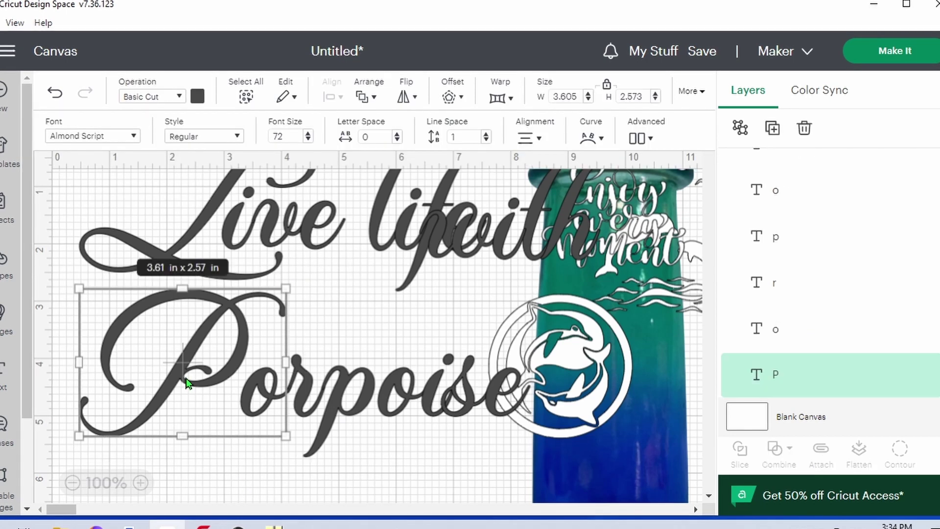
drag(186, 384, 236, 362)
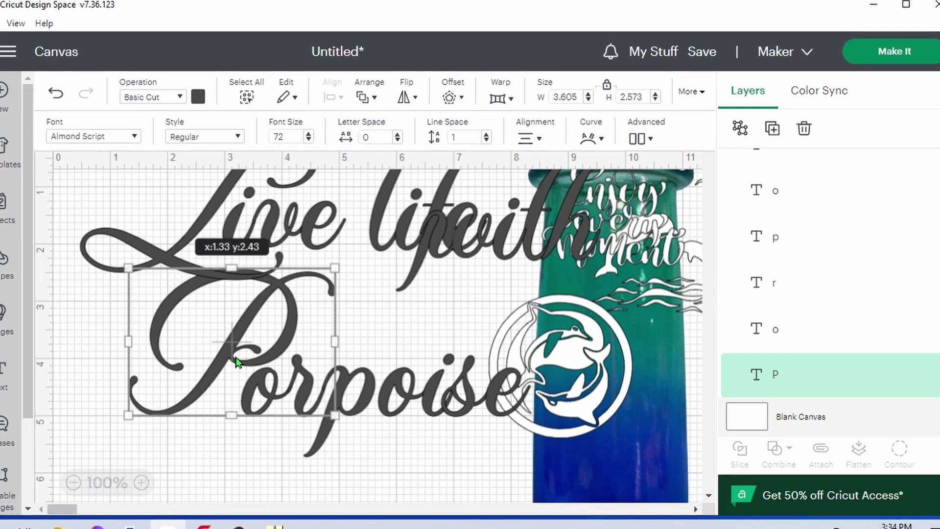
drag(236, 358, 235, 358)
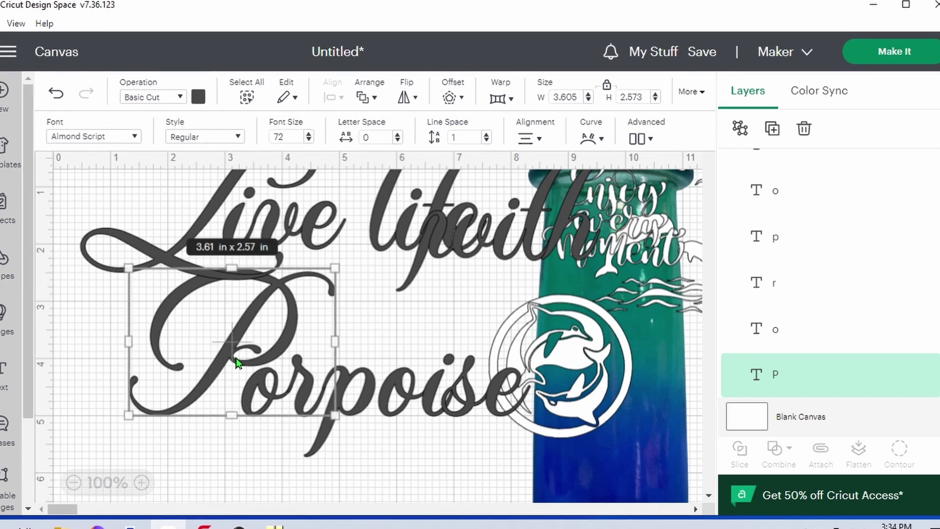
click(258, 457)
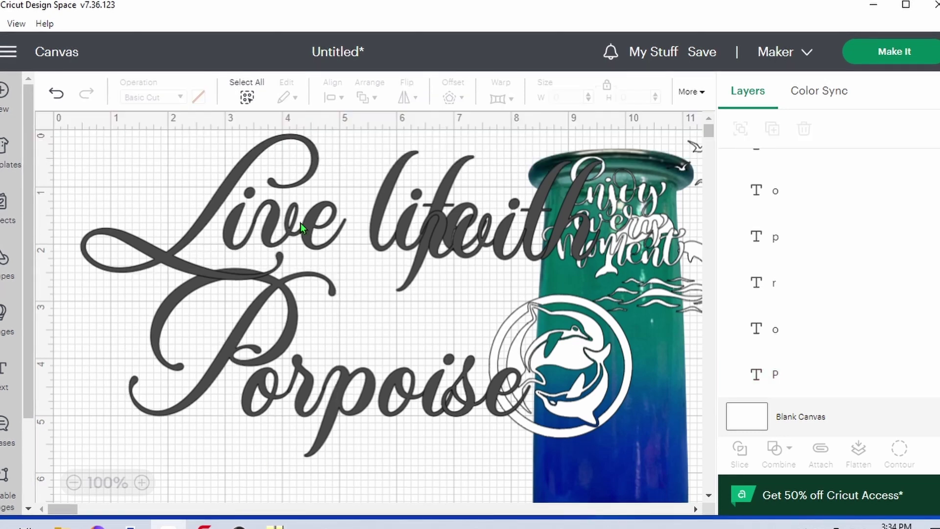
Move 'Live' and the Yin Yang Dolphin to the right, then select all Porpoise letters
drag(301, 222, 354, 199)
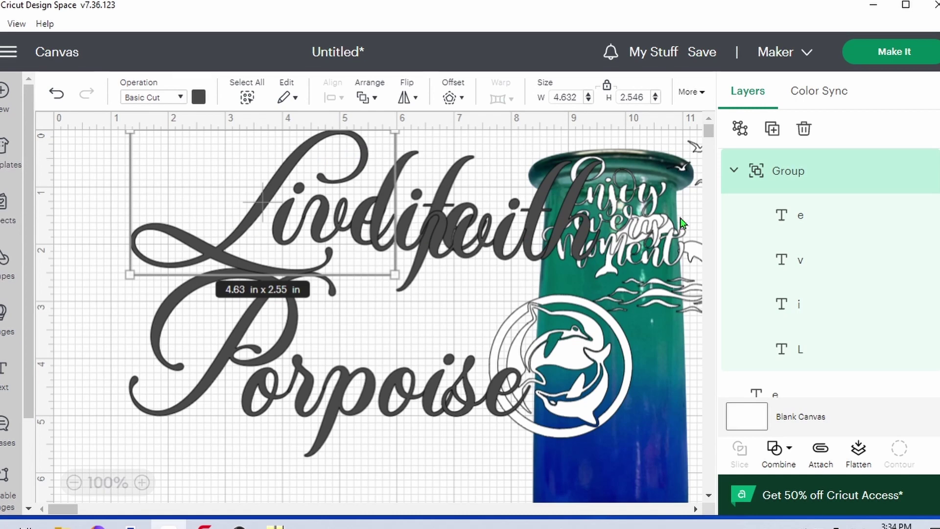
drag(262, 200, 734, 201)
drag(572, 346, 667, 350)
drag(508, 421, 150, 324)
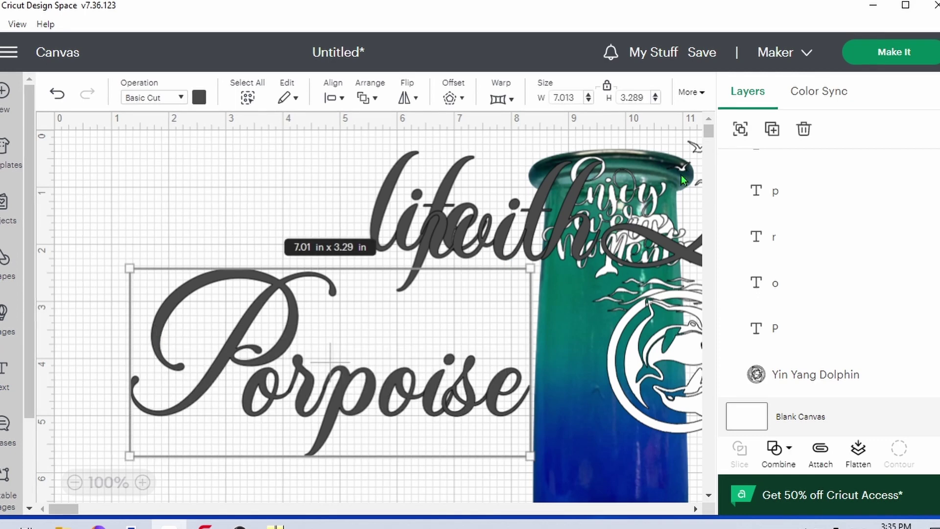
Group the Porpoise letters, then stack Porpoise, with, life and Live at the left
click(747, 131)
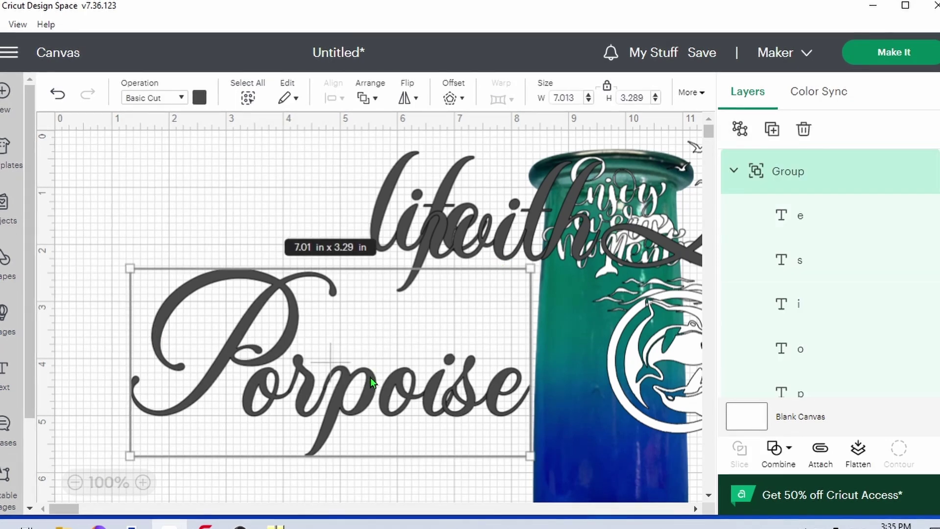
drag(375, 386, 313, 426)
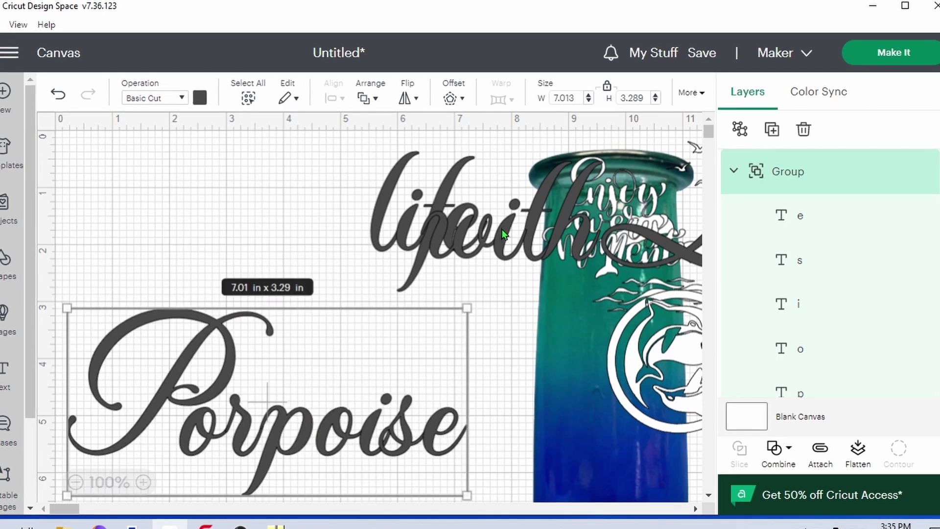
drag(513, 239, 274, 223)
drag(315, 307, 370, 365)
drag(416, 246, 330, 293)
drag(663, 253, 160, 240)
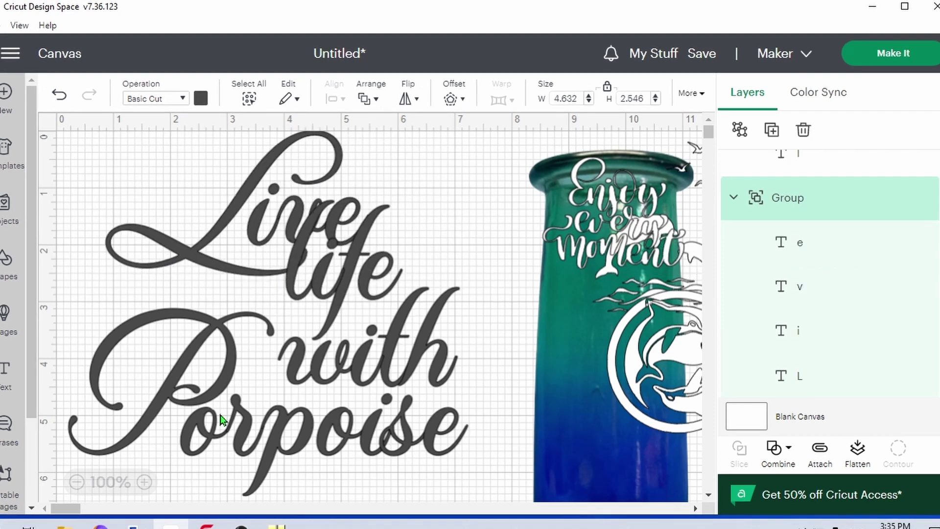
Move the Enjoy Every Moment quote to the canvas's right edge and centre the dolphin on the vase's lower body
click(77, 483)
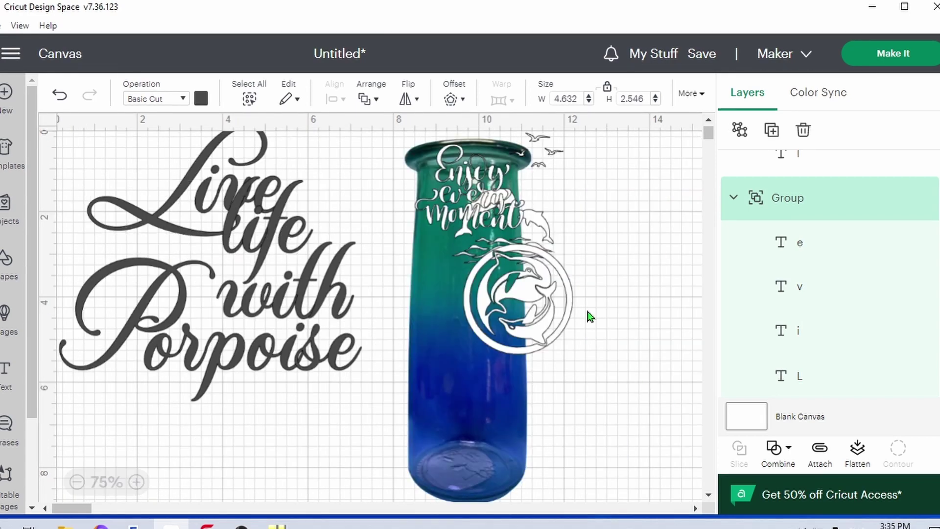
drag(532, 307, 455, 447)
drag(495, 201, 641, 206)
drag(522, 242, 691, 243)
drag(459, 471, 488, 439)
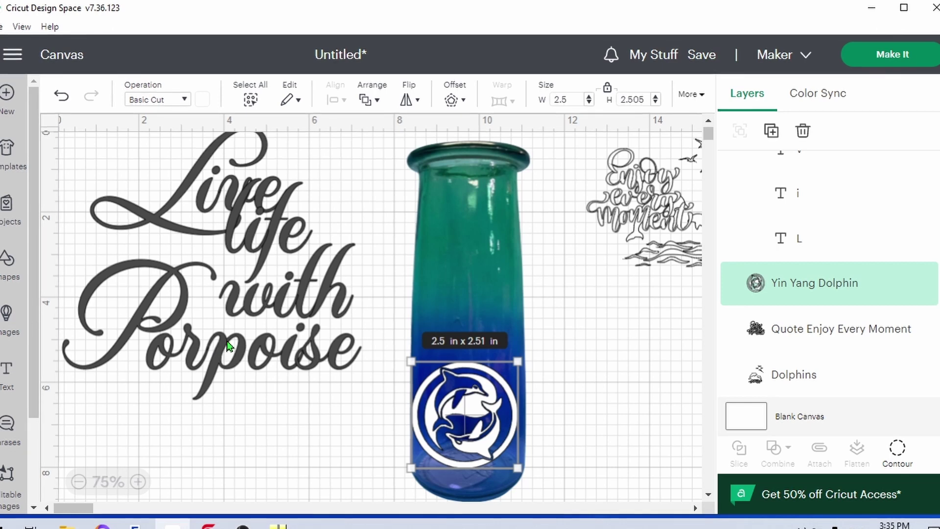
Shift the text groups, moving 'Live' up-left and 'life' down onto 'with'
mouse_move(312, 293)
mouse_down()
mouse_move(299, 300)
mouse_move(325, 288)
mouse_up()
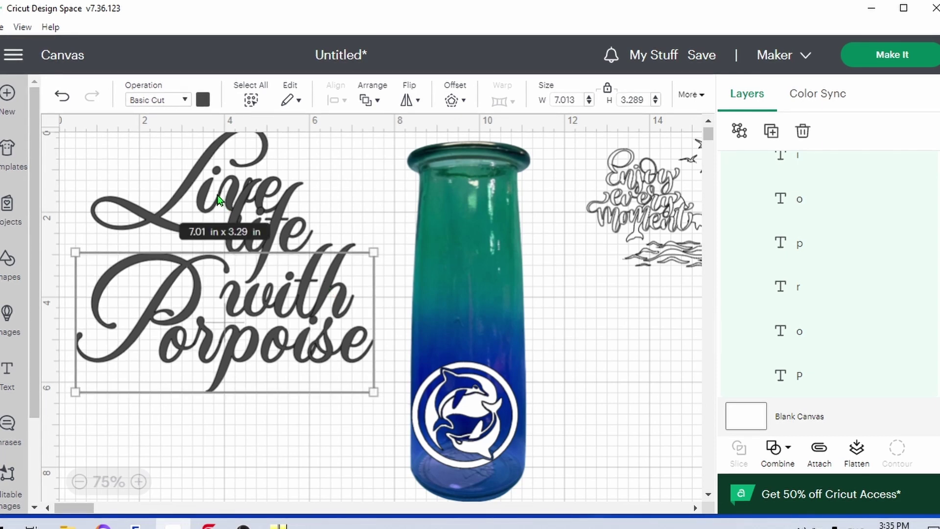
drag(218, 197, 271, 197)
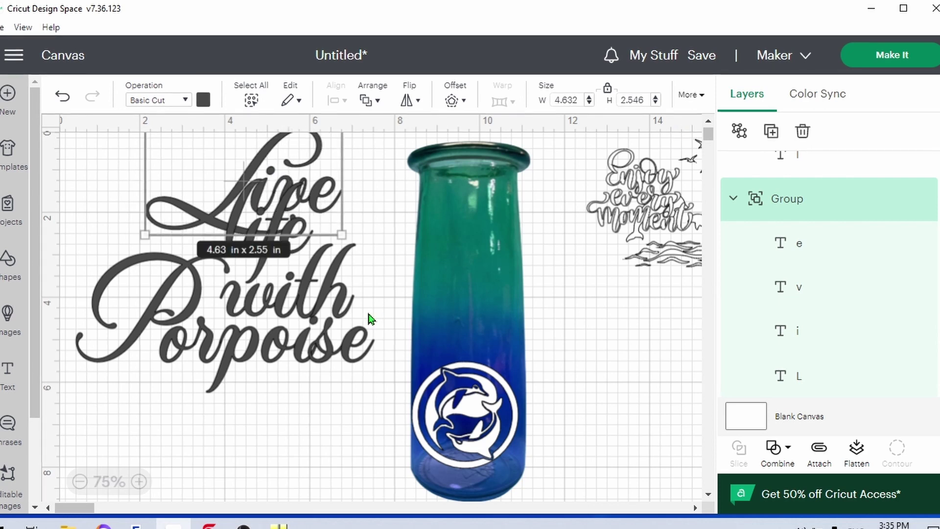
click(90, 152)
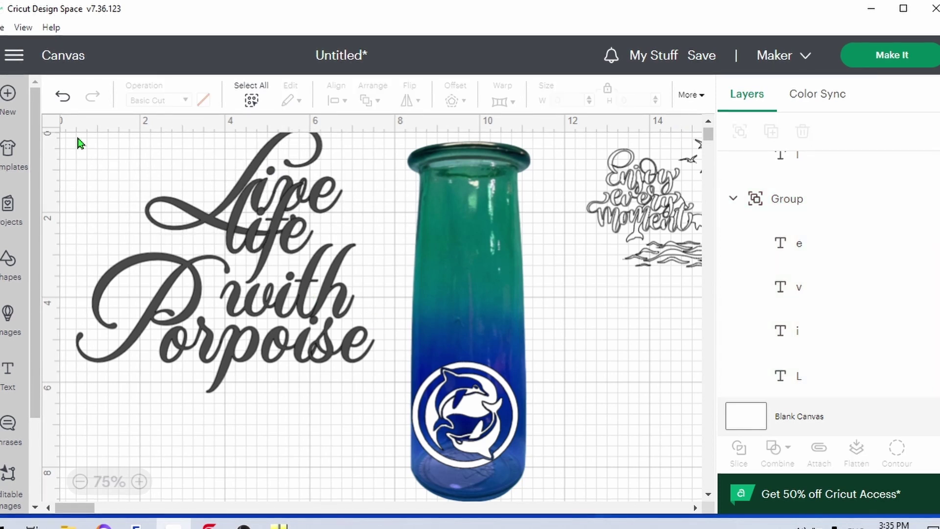
drag(79, 138, 242, 435)
click(357, 199)
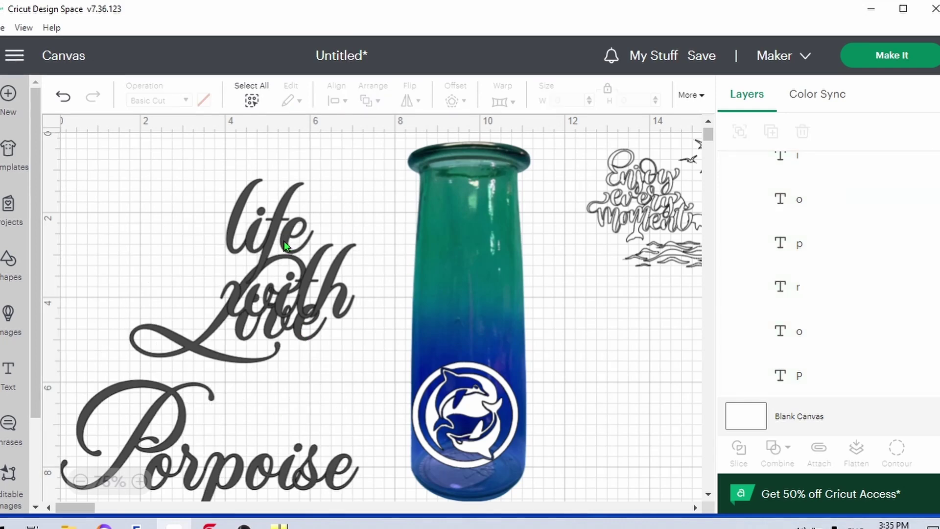
drag(231, 348, 164, 315)
drag(289, 235, 249, 381)
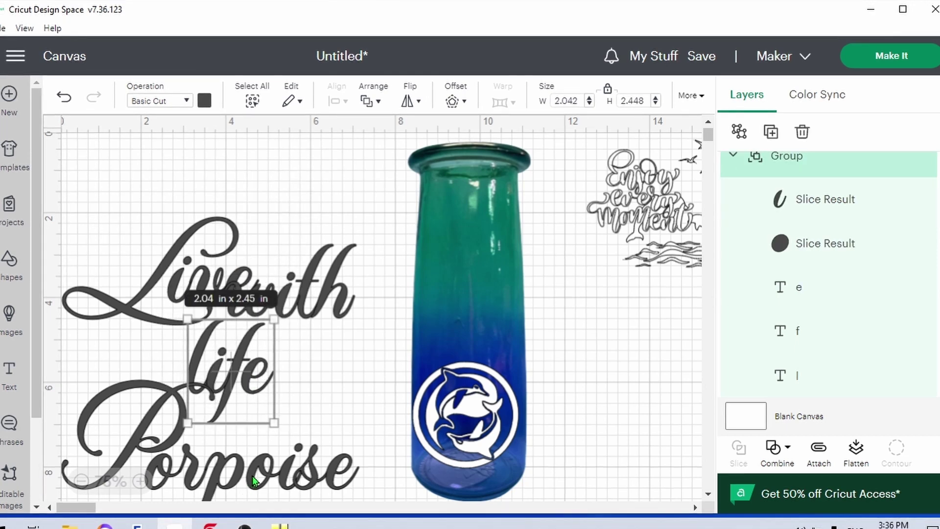
Cascade the words: 'with' below 'life', 'Porpoise' repositioned, 'life' and 'Live' shifted right
click(708, 492)
click(708, 492)
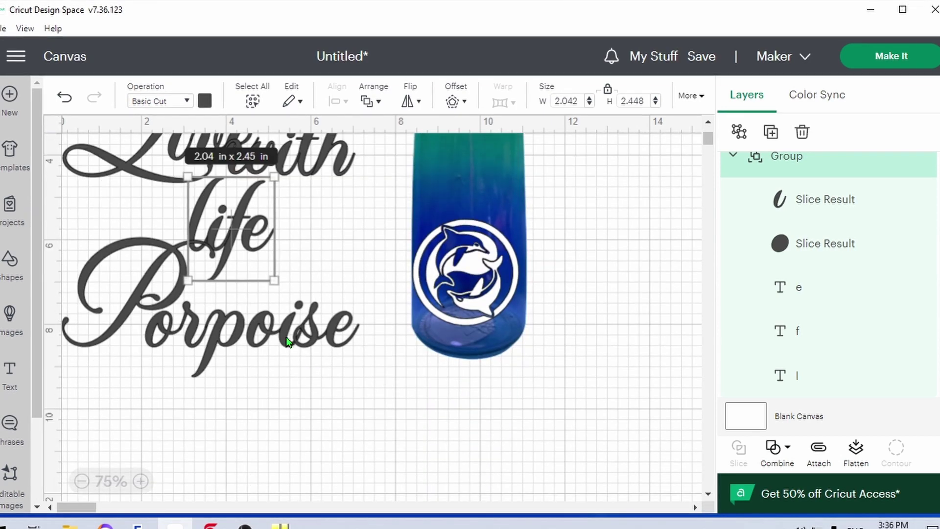
drag(288, 343, 284, 405)
key(ctrl+z)
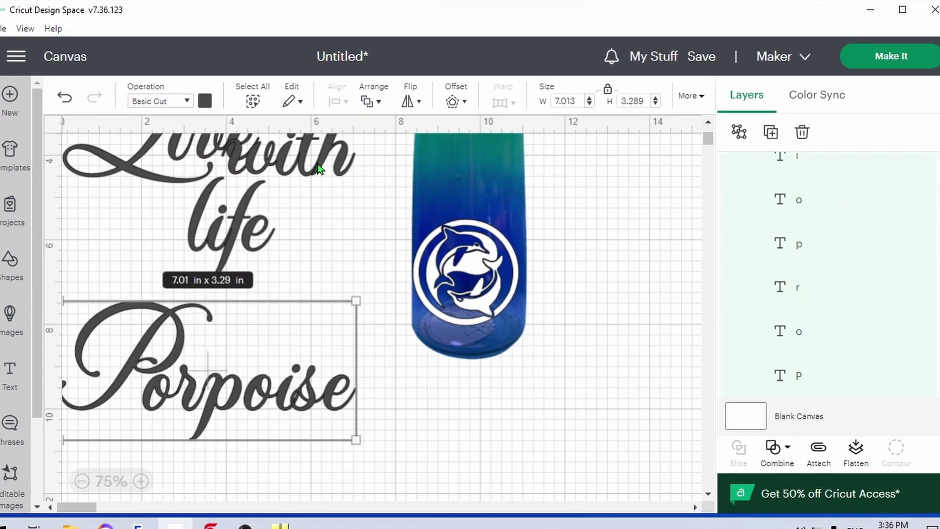
drag(313, 152, 324, 269)
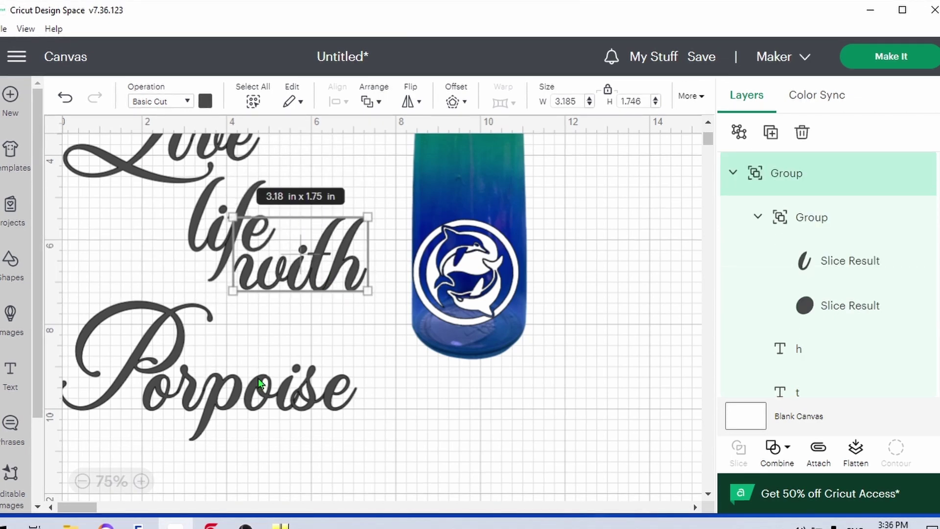
drag(257, 387, 321, 381)
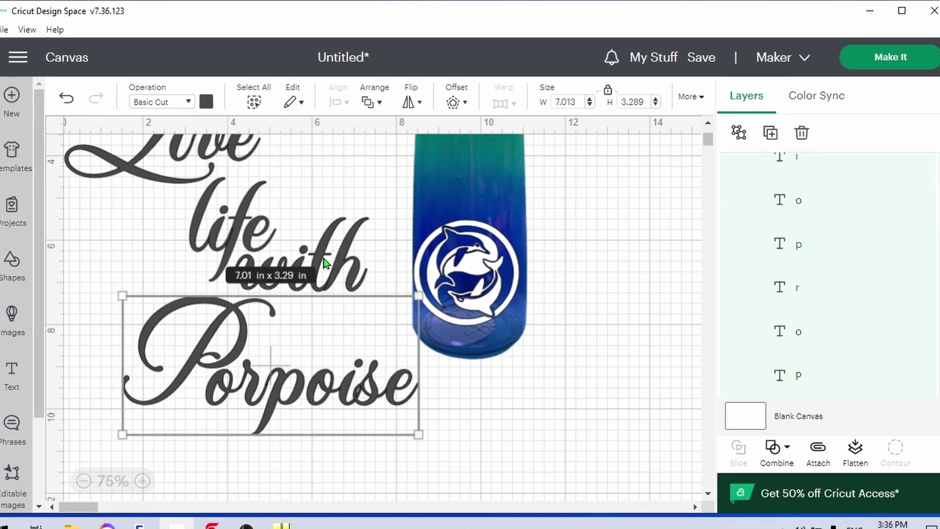
drag(323, 268, 361, 329)
drag(231, 228, 313, 263)
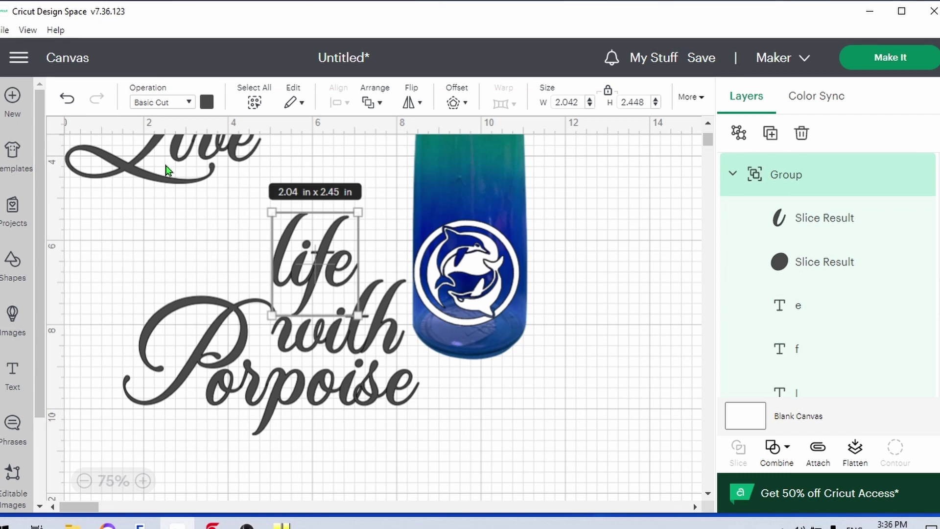
drag(168, 172, 234, 217)
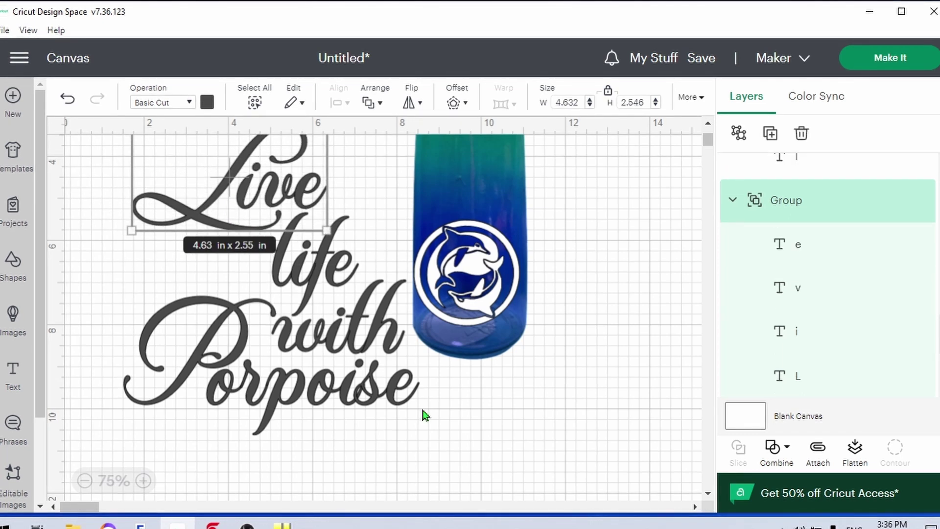
Settle 'Porpoise' below 'with', undoing misplaced moves, then select all four words
shift+click(345, 277)
shift+click(323, 402)
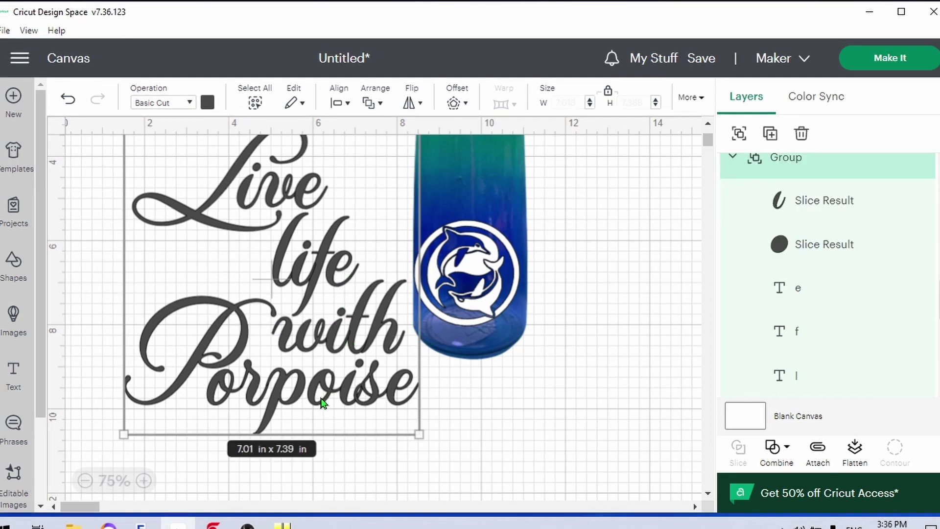
click(499, 395)
click(386, 400)
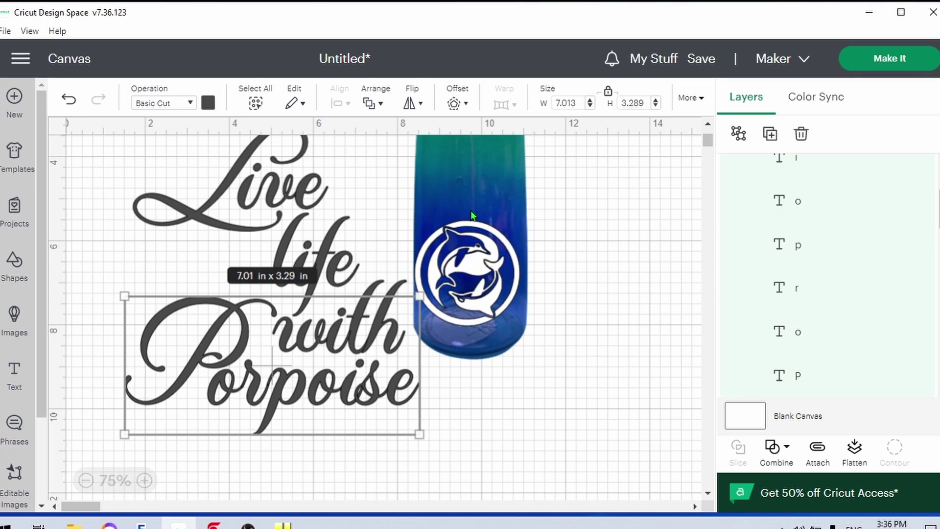
click(531, 413)
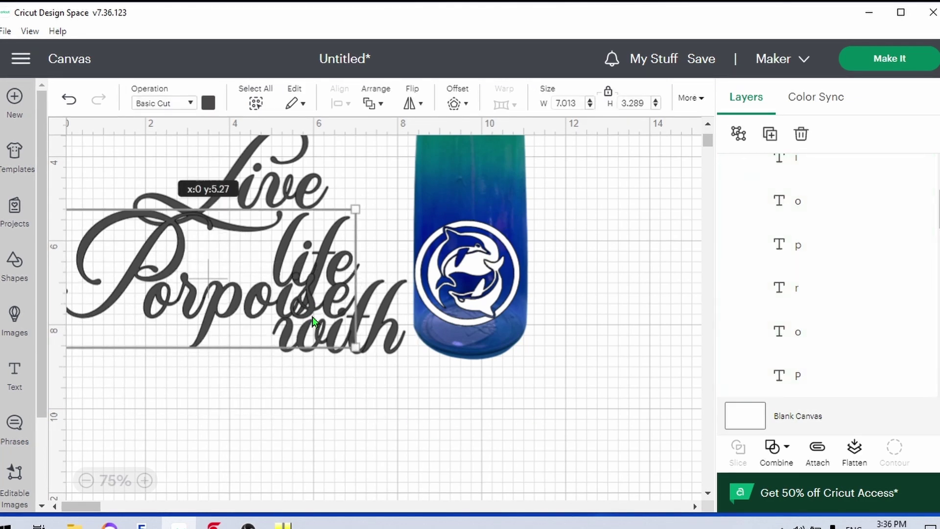
drag(311, 321, 333, 416)
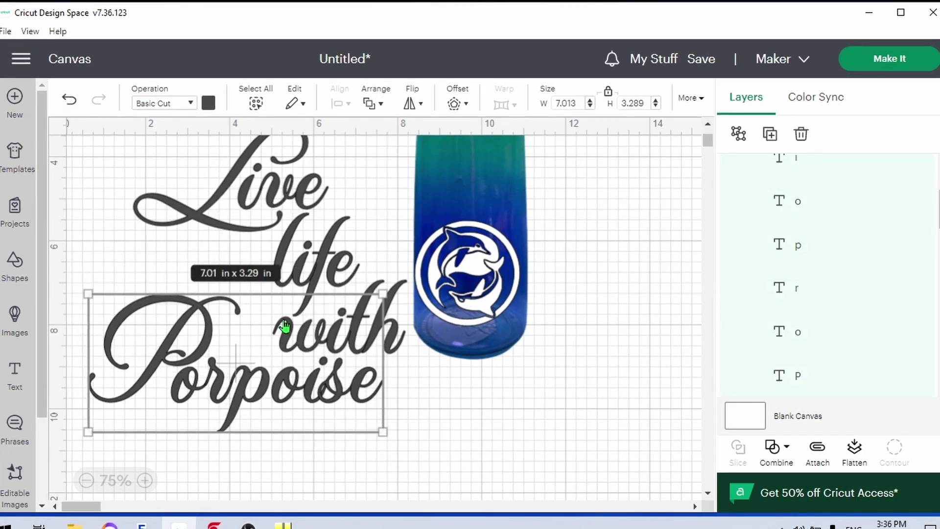
click(457, 441)
key(ctrl+z)
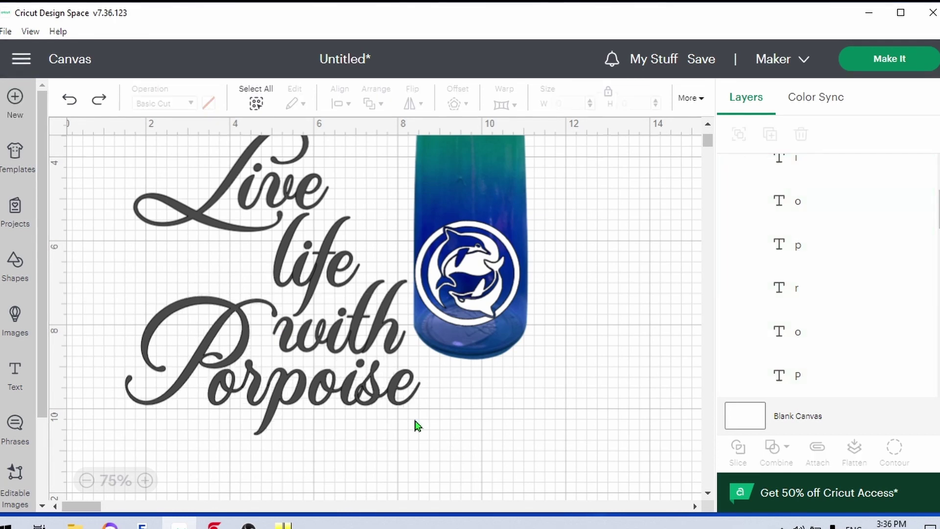
drag(417, 425, 358, 350)
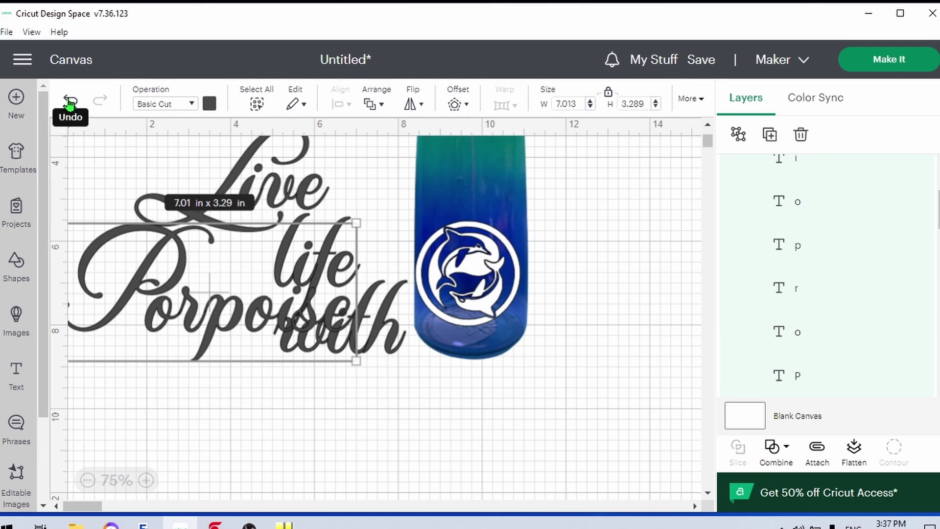
click(70, 102)
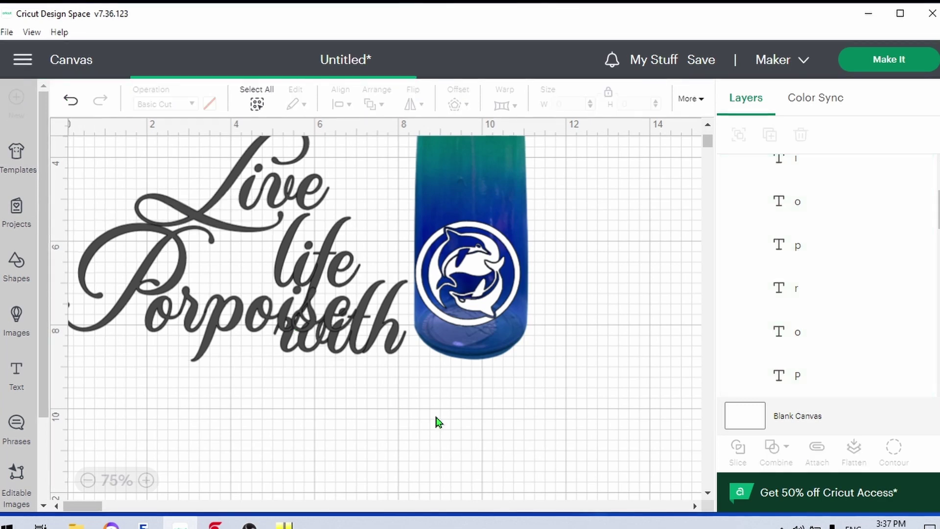
mouse_move(417, 434)
mouse_down()
mouse_move(412, 427)
mouse_move(414, 436)
mouse_up()
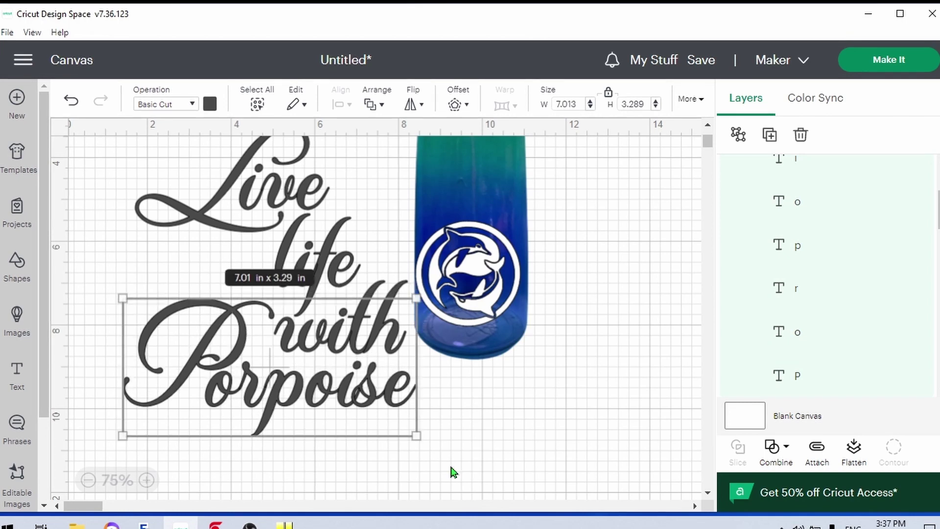
drag(452, 483, 309, 362)
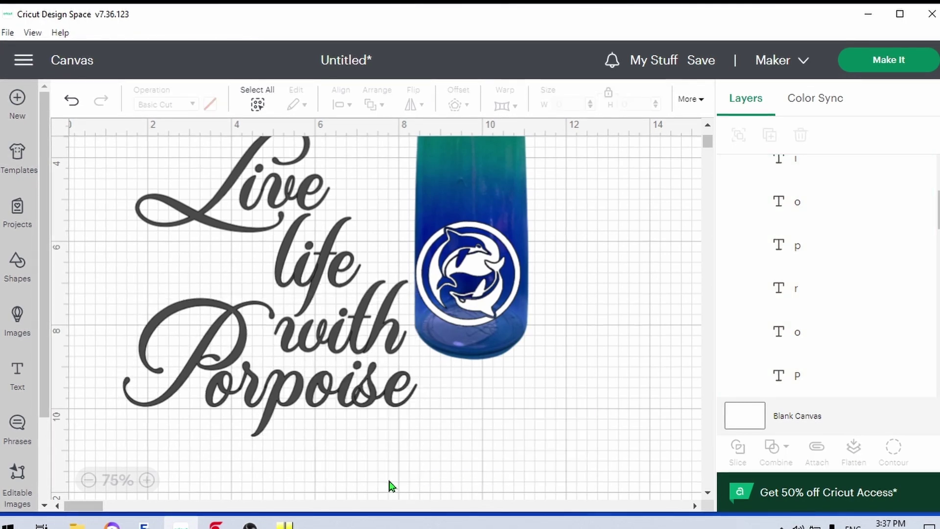
drag(391, 482, 178, 169)
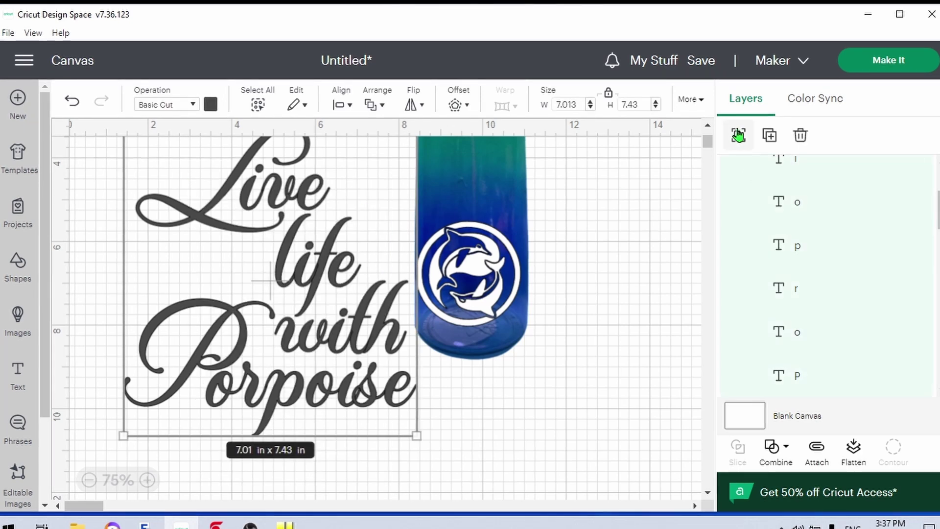
Resize the quote to 2.5 in wide
key(Delete)
key(ctrl+z)
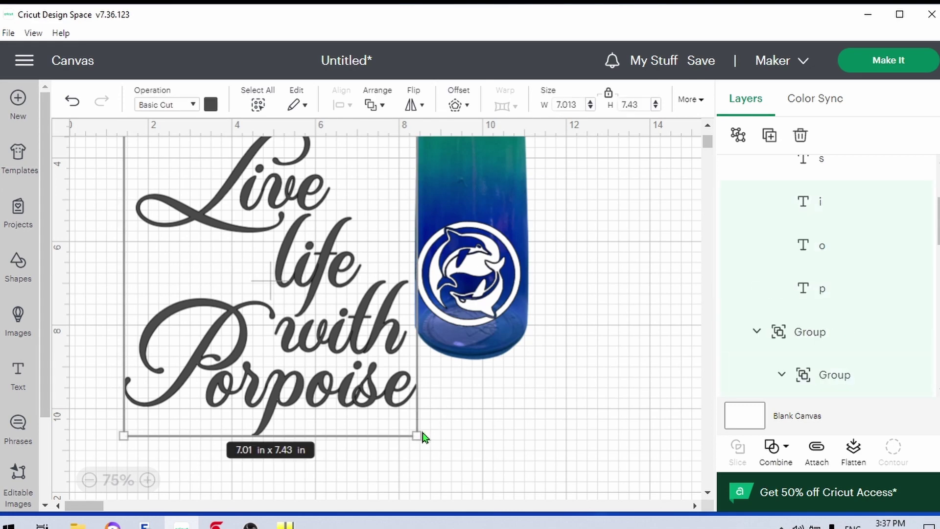
double_click(578, 106)
text(2)
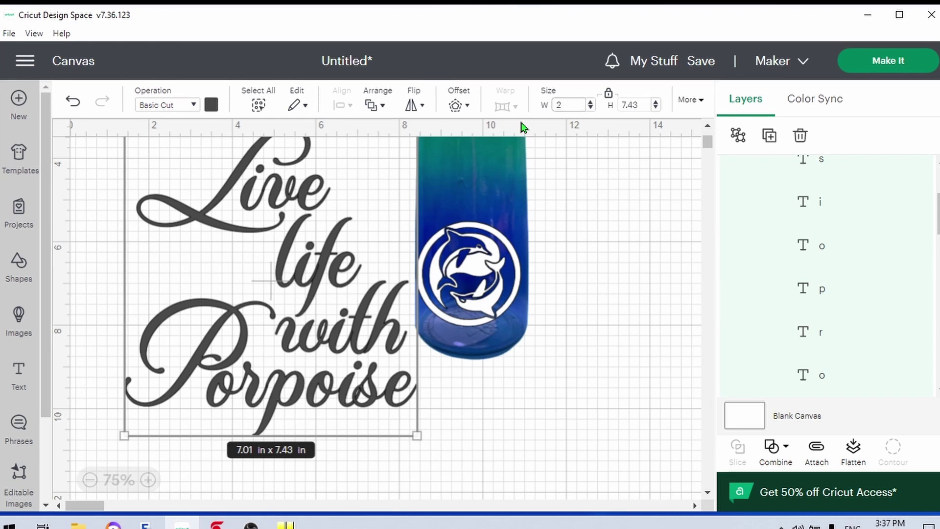
text(.5)
key(Return)
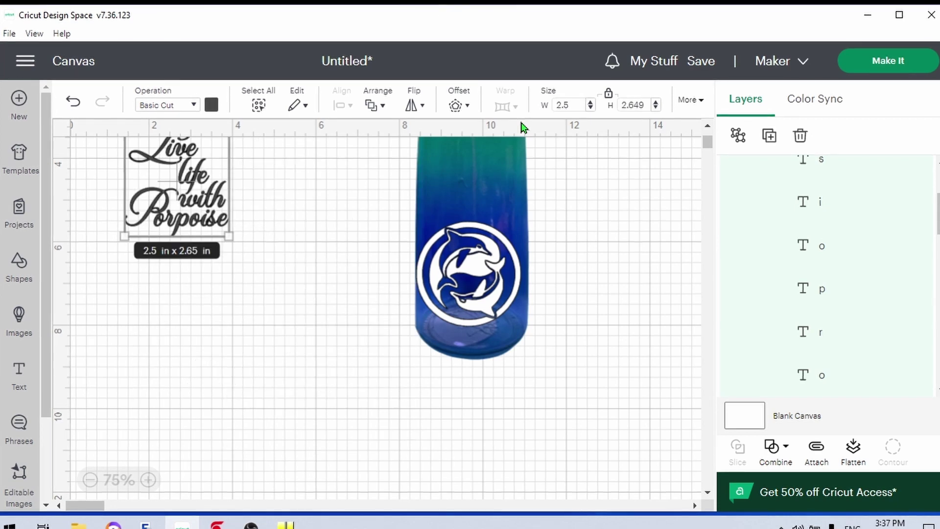
Colour the quote white and place it on the vase's upper body above the dolphin
drag(190, 212, 484, 227)
click(212, 105)
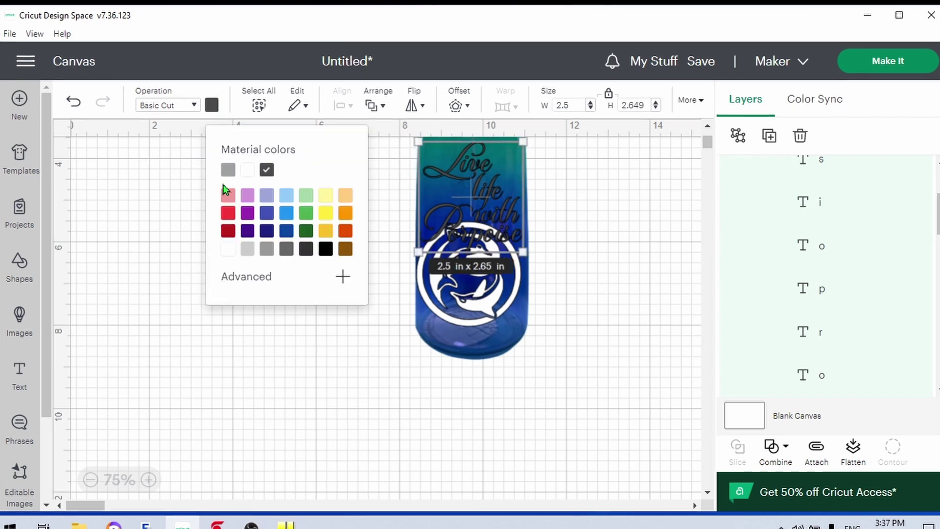
click(228, 250)
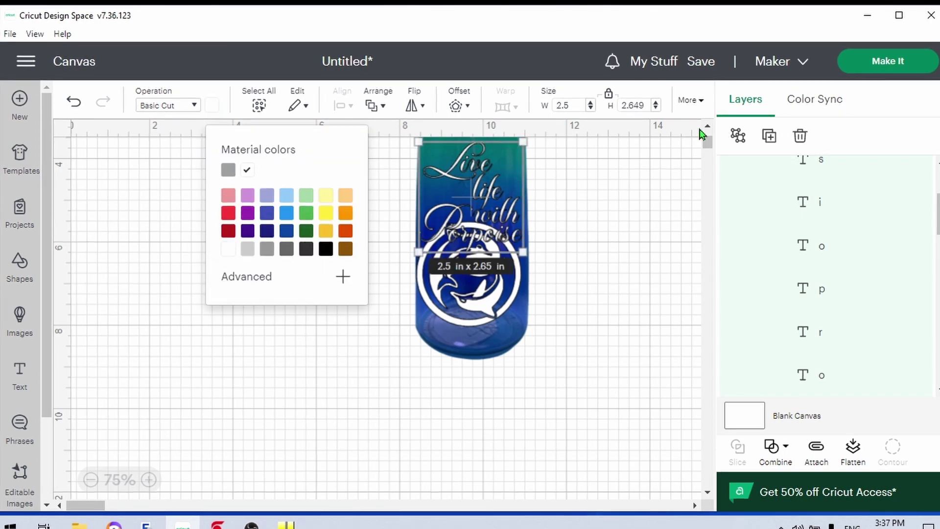
click(707, 125)
scroll(710, 130, up, 3)
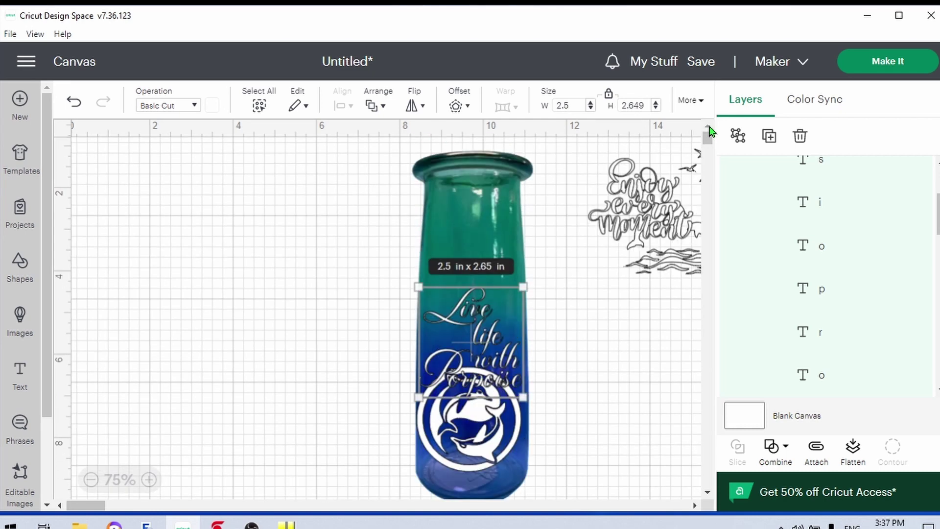
drag(493, 368, 493, 308)
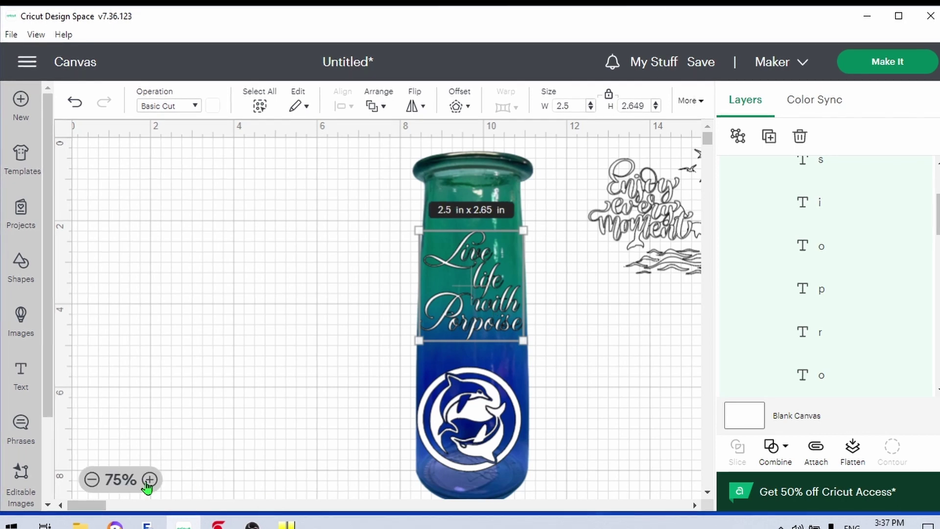
click(150, 480)
click(150, 480)
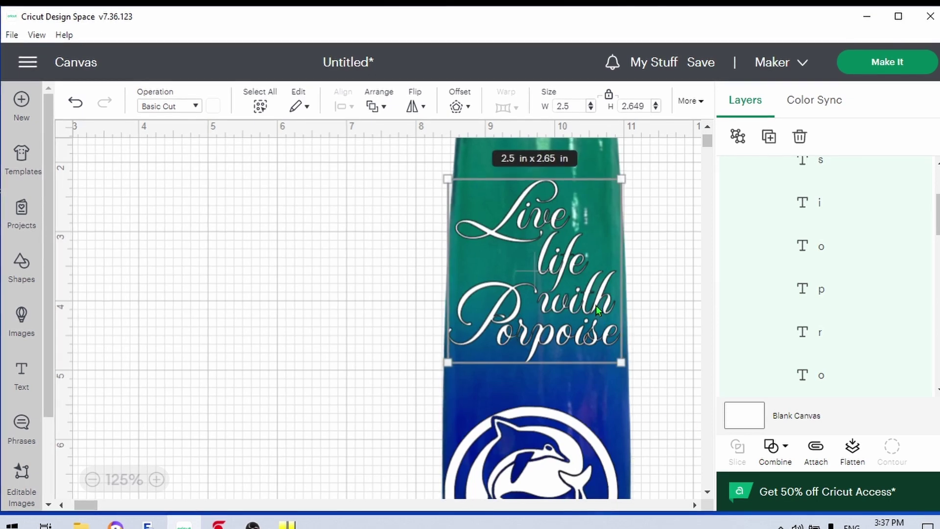
Weld the 'Live life with Porpoise' letters into a single Weld Result layer
click(570, 310)
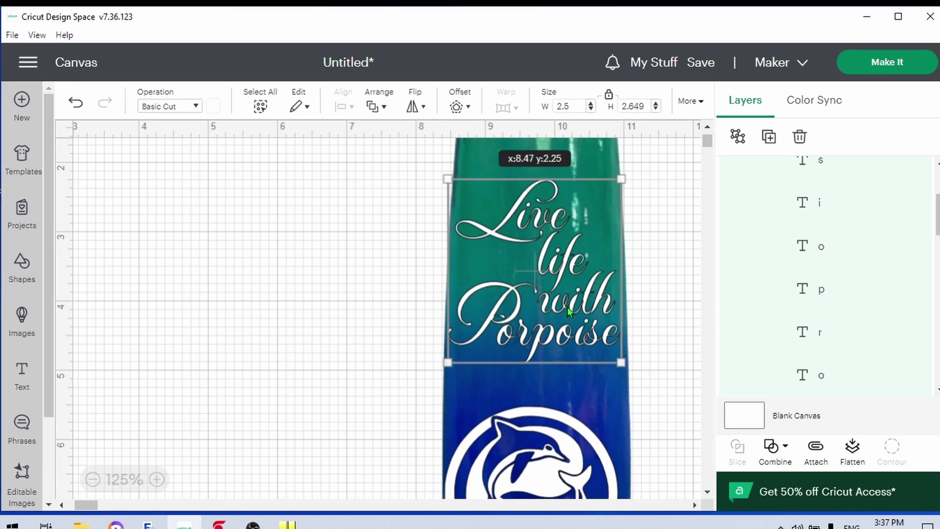
click(779, 447)
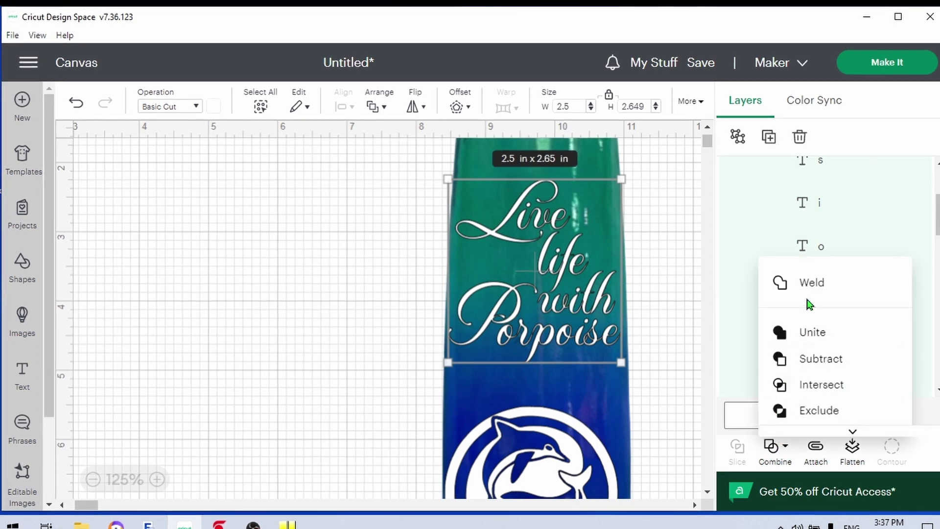
click(807, 287)
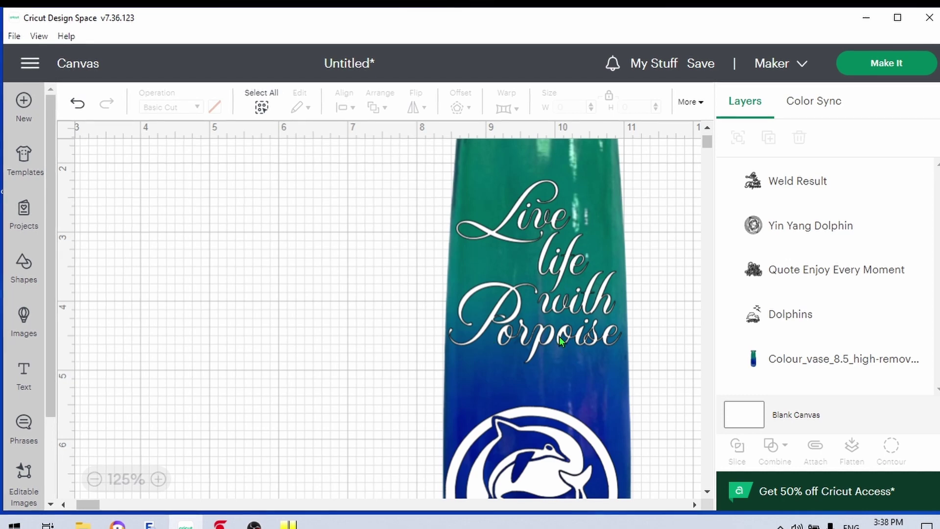
Hide the Colour_vase mockup and move the Yin Yang Dolphin and welded text left
click(598, 194)
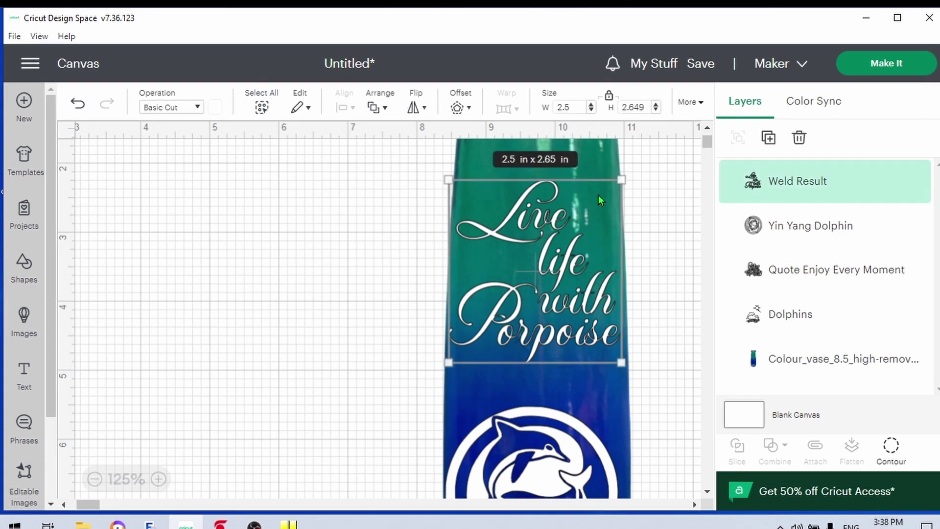
click(889, 361)
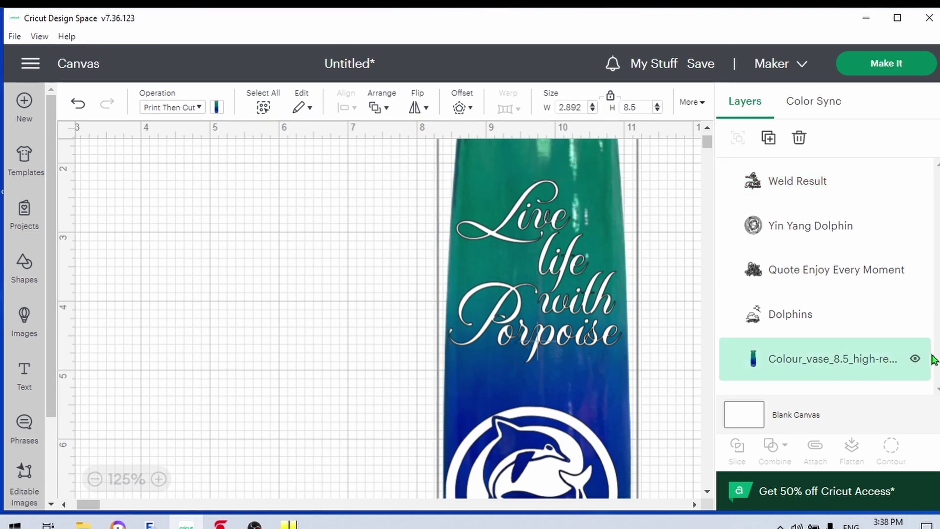
click(918, 360)
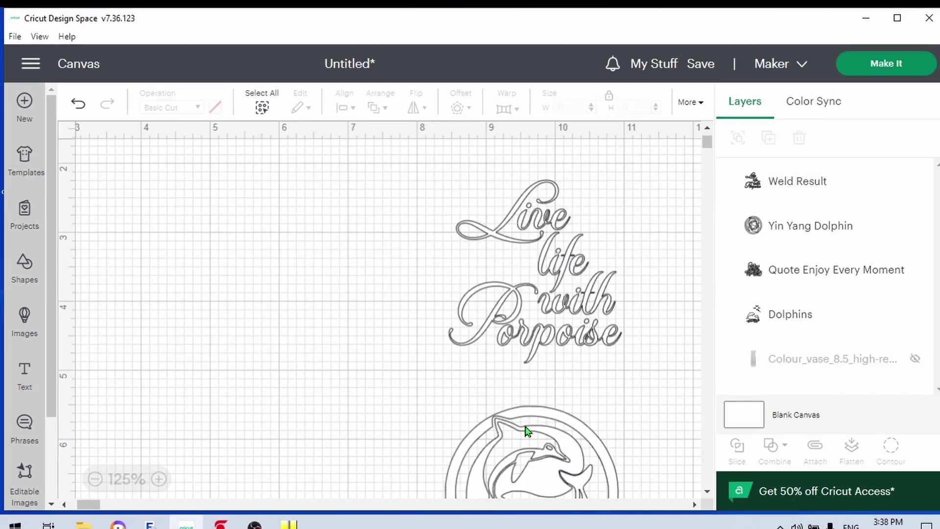
drag(528, 431, 196, 347)
drag(495, 300, 152, 258)
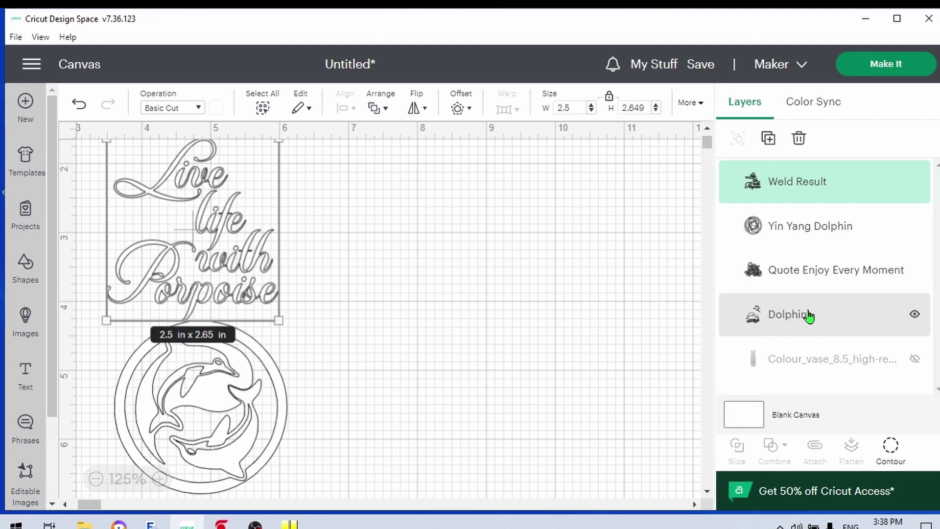
click(694, 504)
click(434, 236)
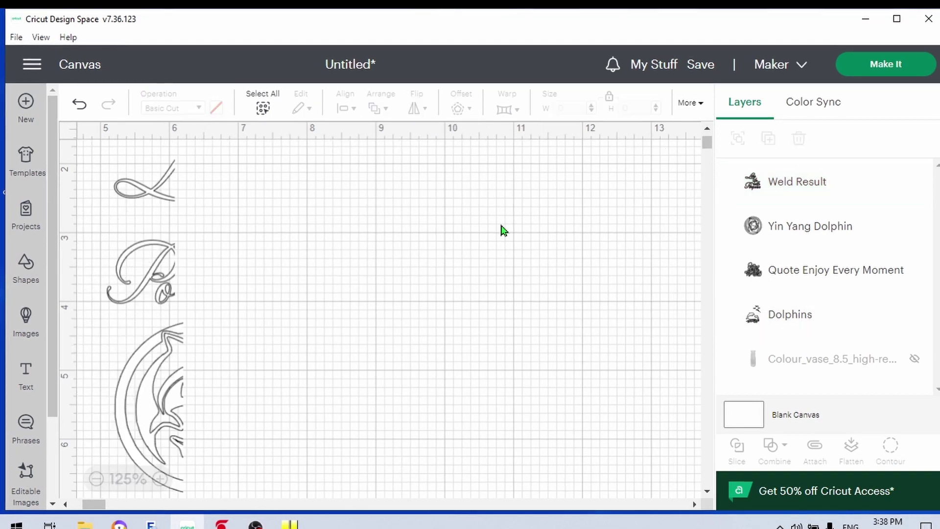
Move the Dolphins design and the Enjoy Every Moment quote left toward the others
click(790, 314)
shift+click(740, 270)
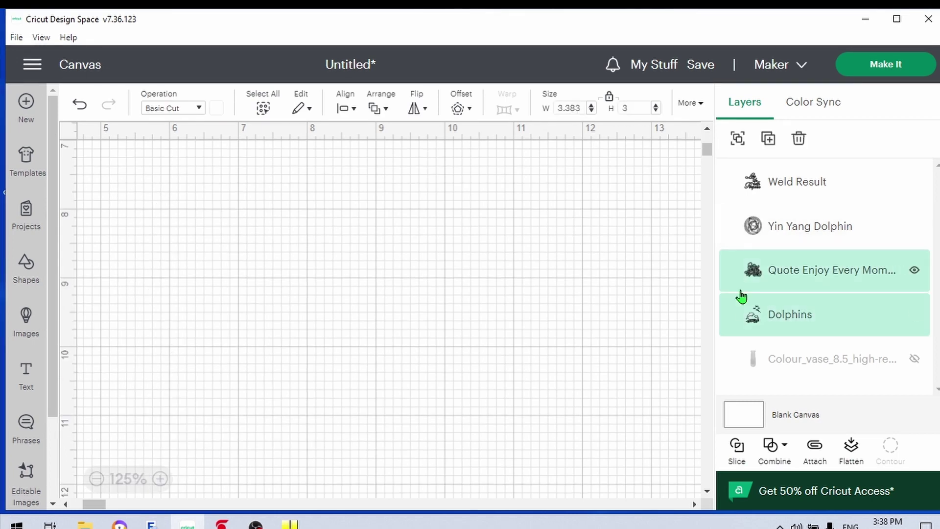
click(774, 317)
drag(377, 310, 373, 290)
drag(180, 293, 46, 295)
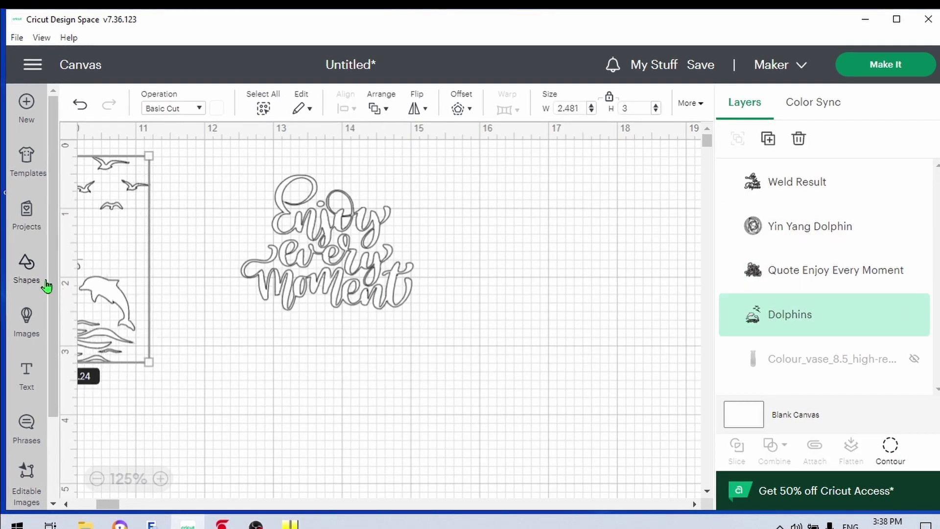
drag(360, 279, 45, 291)
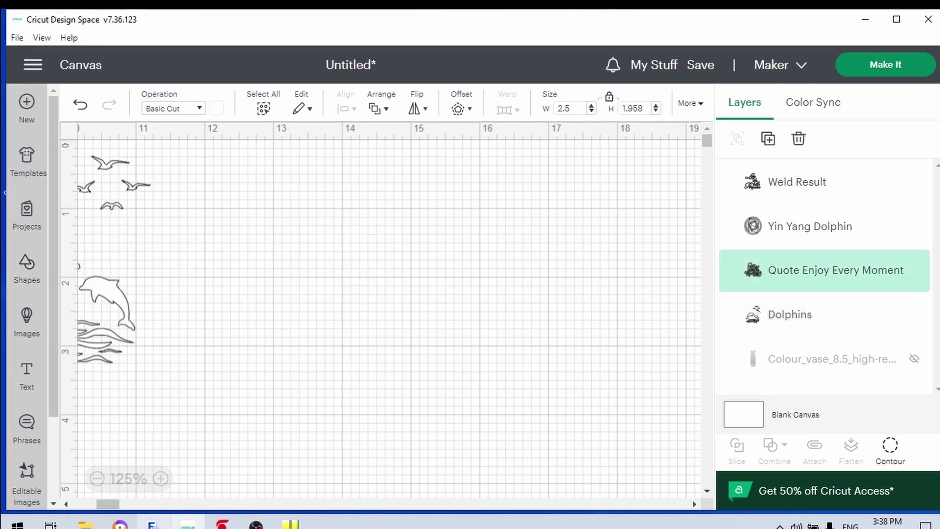
click(267, 464)
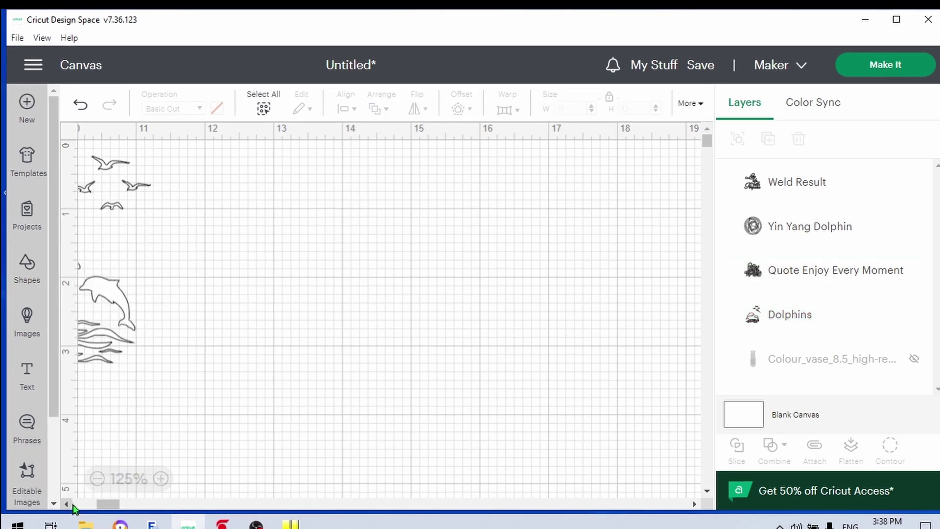
Cluster the designs: dolphin under the welded text, quote beside it, Dolphins below the quote
click(67, 504)
click(68, 503)
click(68, 504)
click(67, 504)
click(67, 504)
click(67, 504)
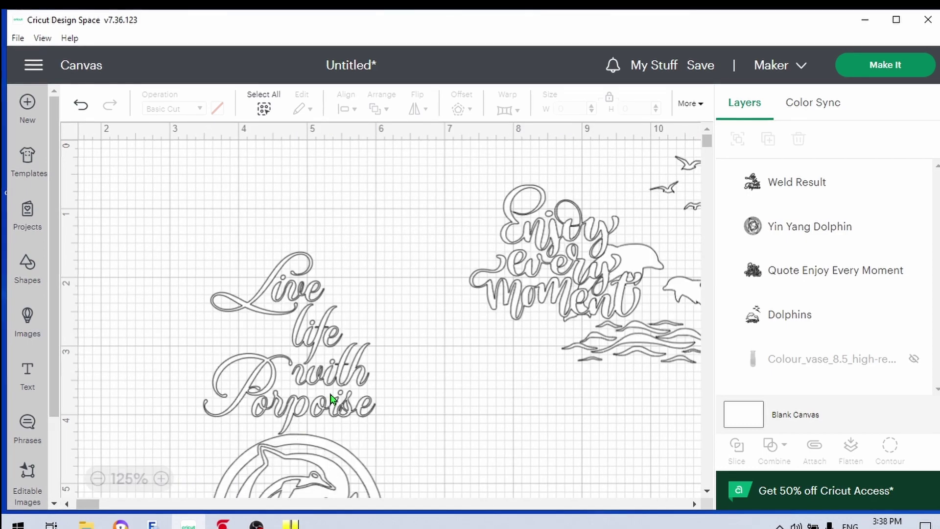
drag(332, 395, 248, 304)
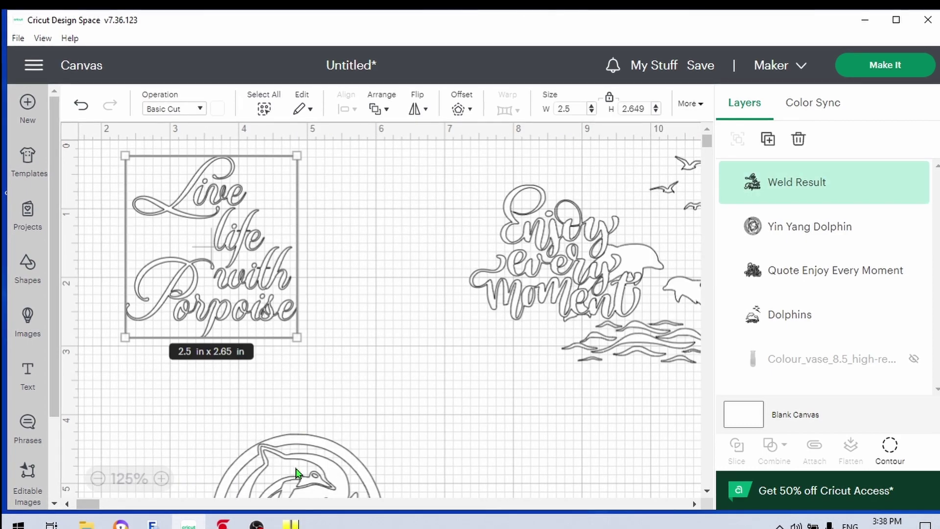
drag(296, 473, 210, 396)
drag(542, 256, 417, 234)
drag(621, 266, 398, 418)
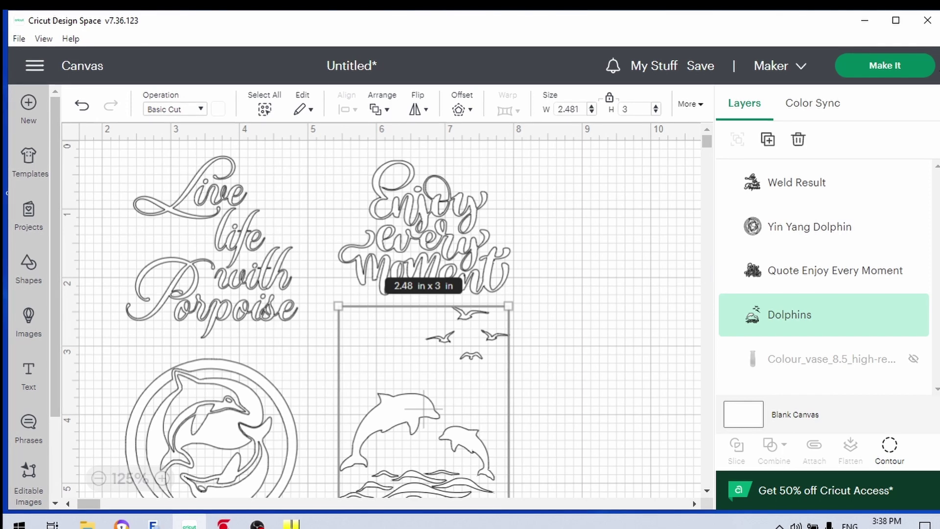
On the mat preview, move the text down and the dolphin circle and quote below Dolphins
click(899, 71)
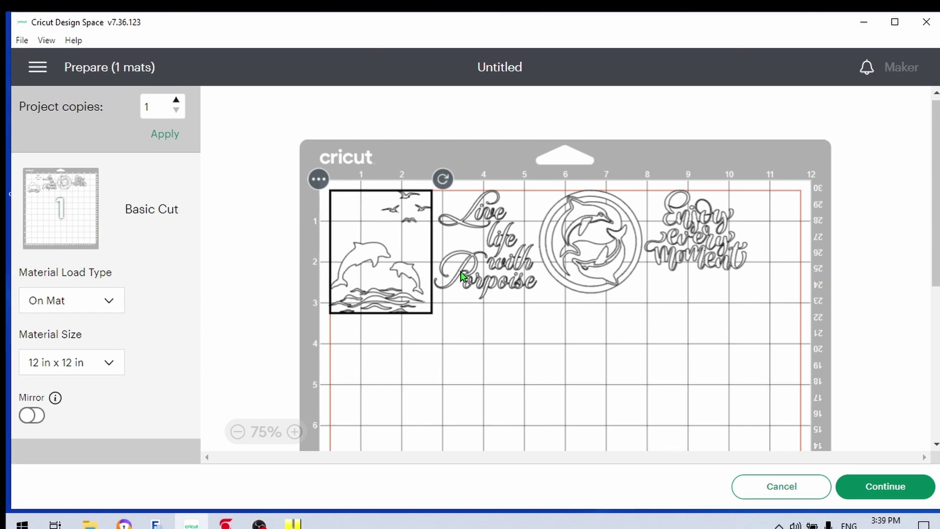
mouse_move(403, 266)
mouse_down()
mouse_move(419, 273)
mouse_move(405, 274)
mouse_move(427, 274)
mouse_move(415, 274)
mouse_up()
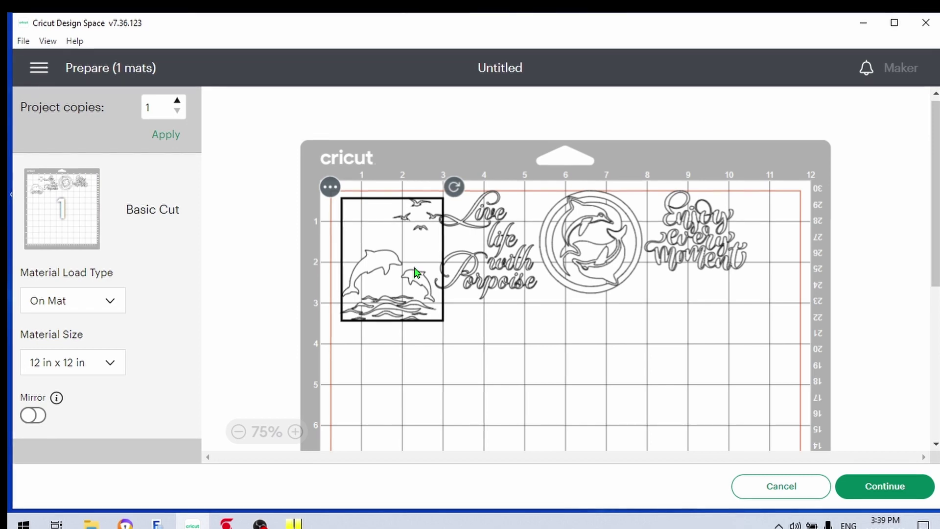
drag(498, 270, 513, 297)
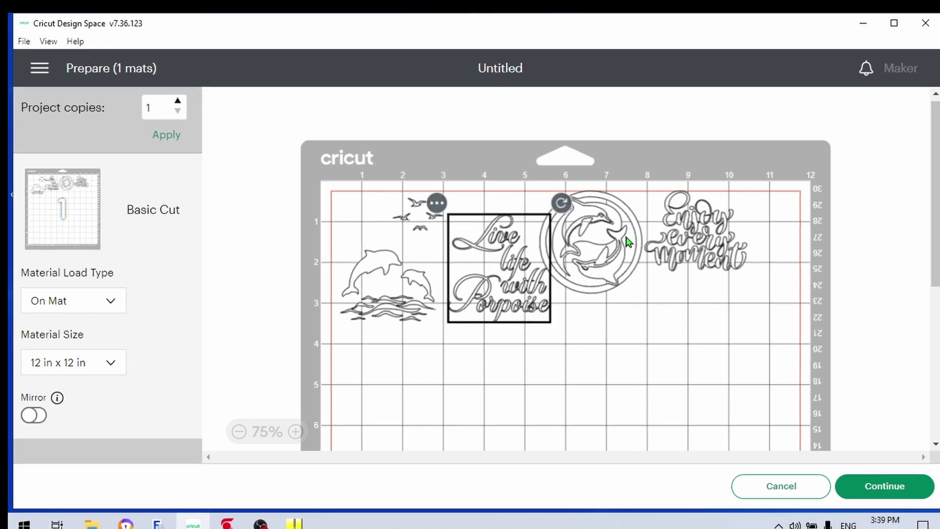
drag(612, 241, 404, 381)
drag(666, 265, 504, 392)
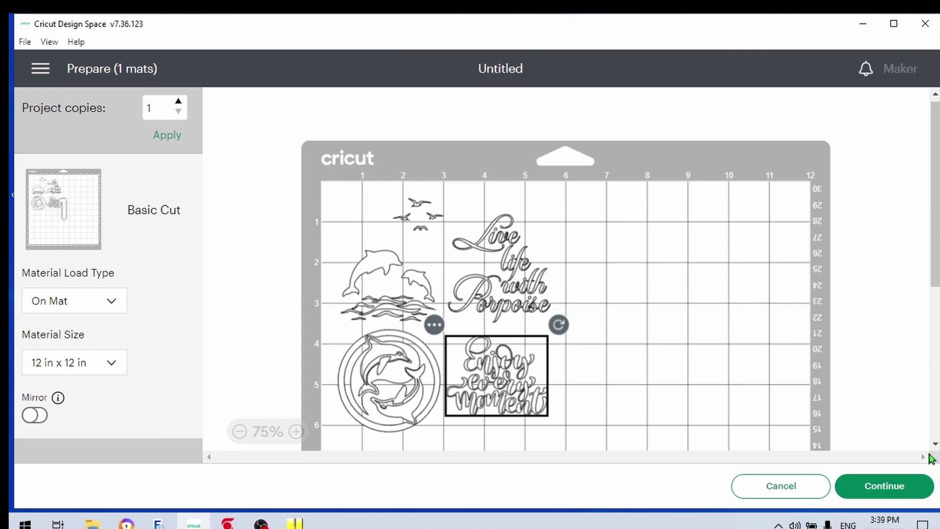
Put the quote below the dolphin circle and the welded text beside Dolphins, then continue
click(935, 447)
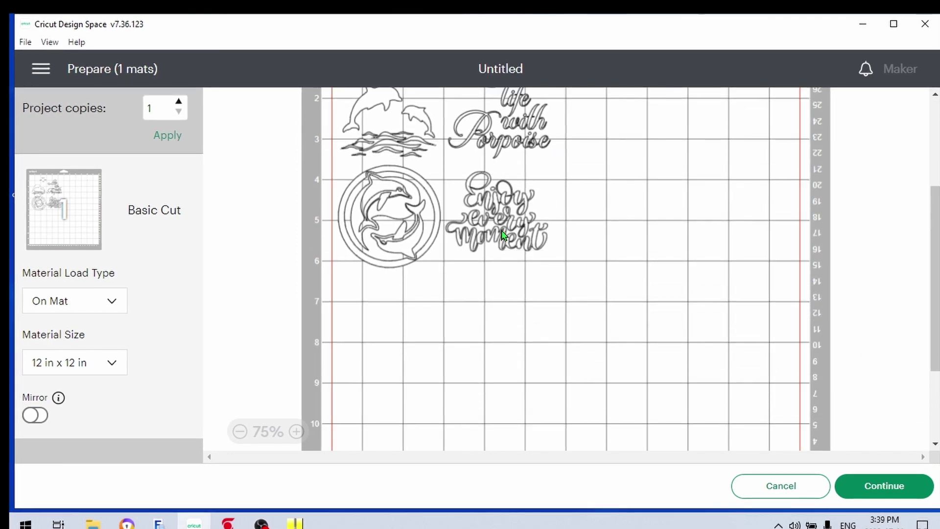
drag(502, 237, 394, 339)
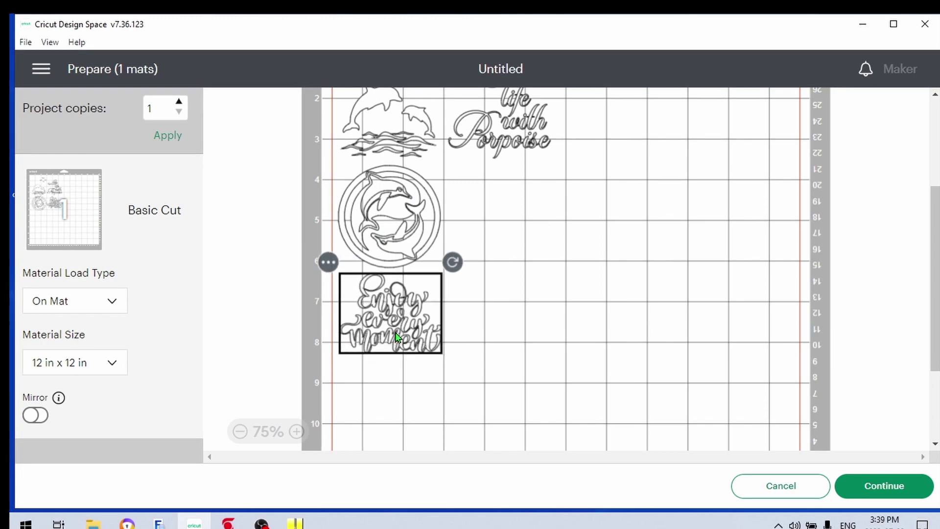
click(496, 142)
drag(496, 142, 487, 179)
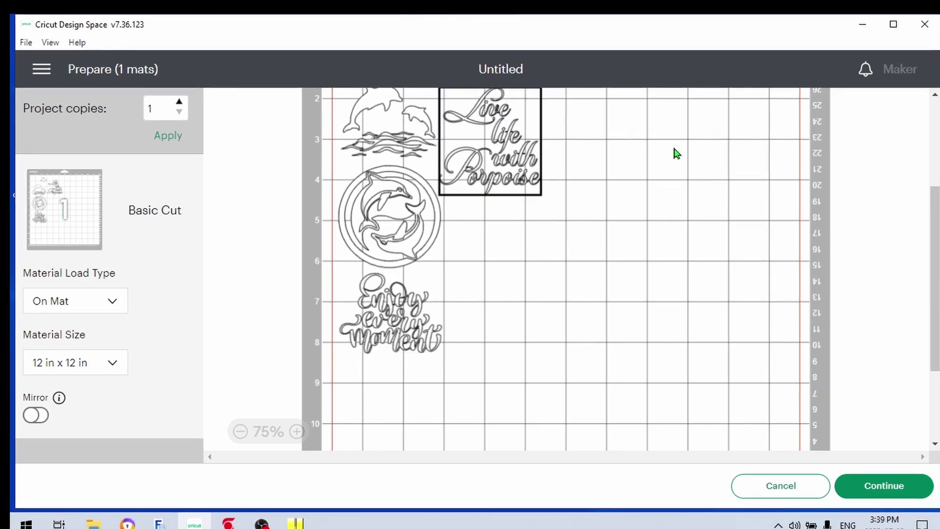
click(935, 94)
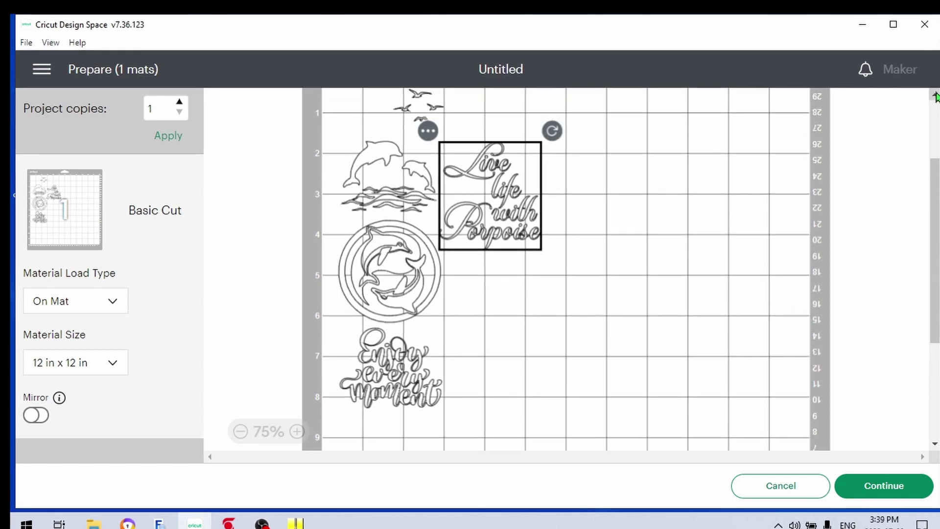
click(935, 94)
click(935, 94)
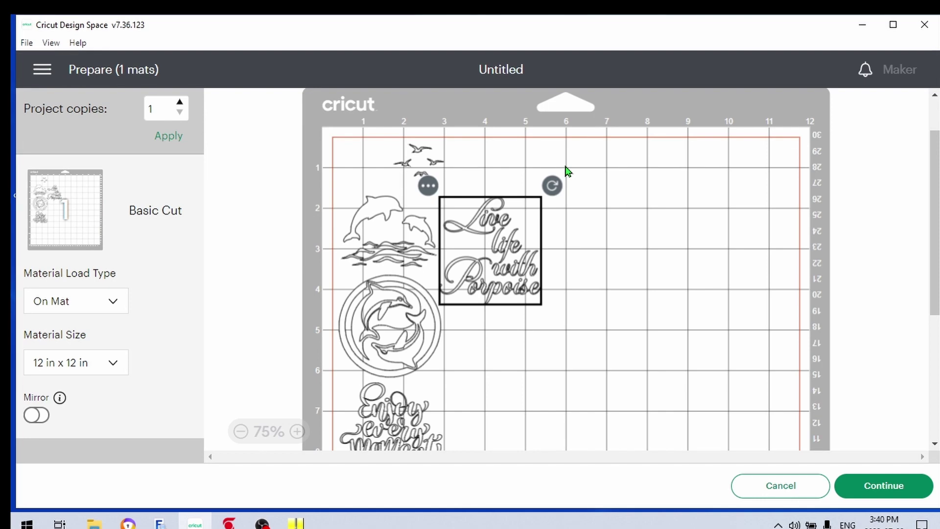
click(871, 491)
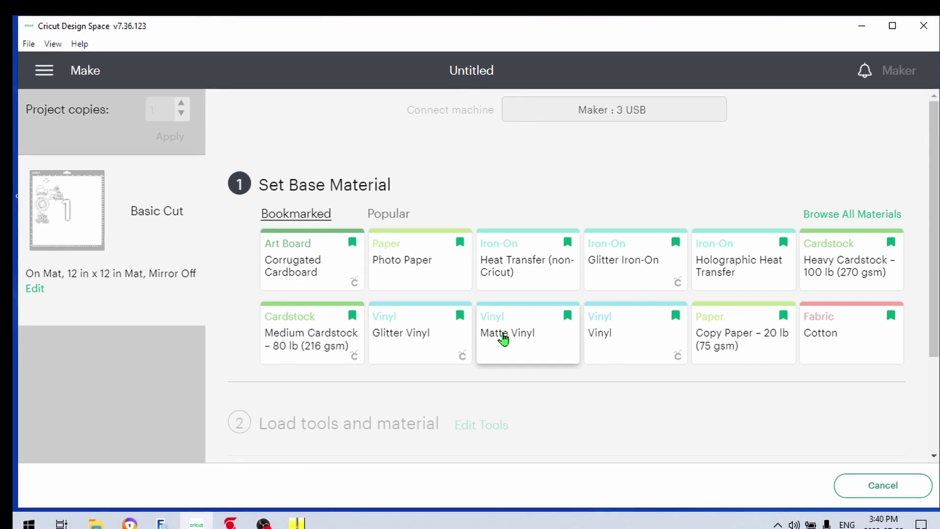
Choose the bookmarked Matte Vinyl card as the base material at Default pressure
click(504, 337)
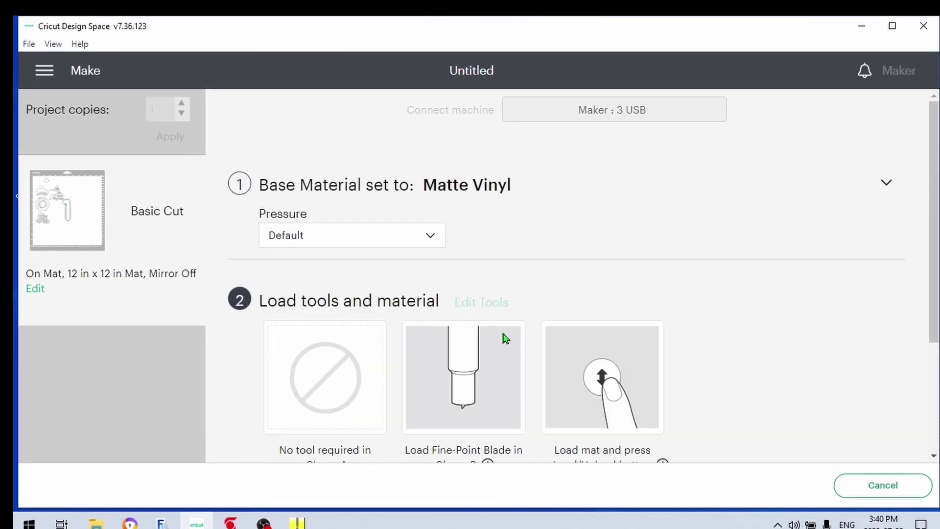